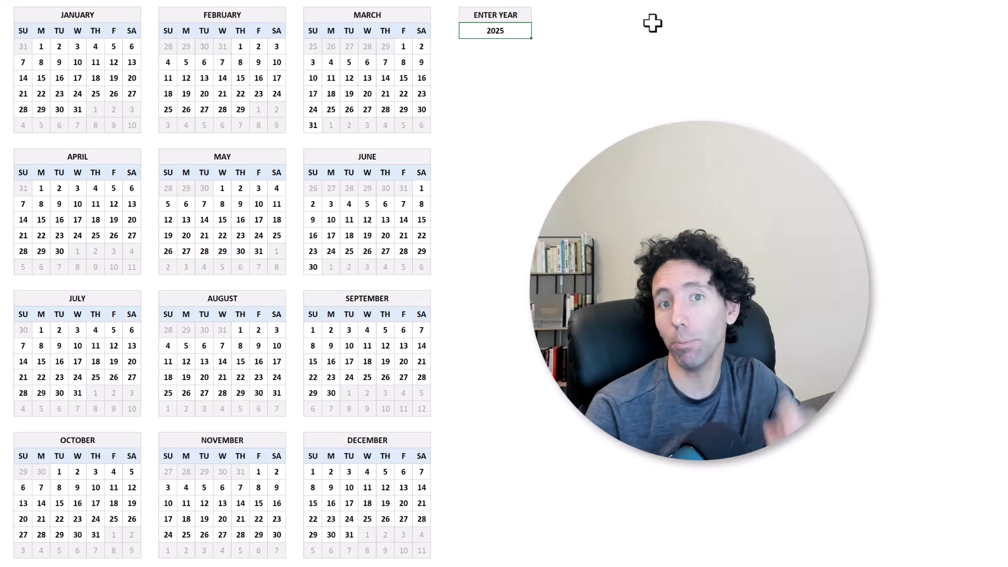
Enter 2025 as the year in the finished calendar's ENTER YEAR cell.
{"action": "key", "text": "Return"}
{"action": "left_click", "coordinate": [528, 67]}
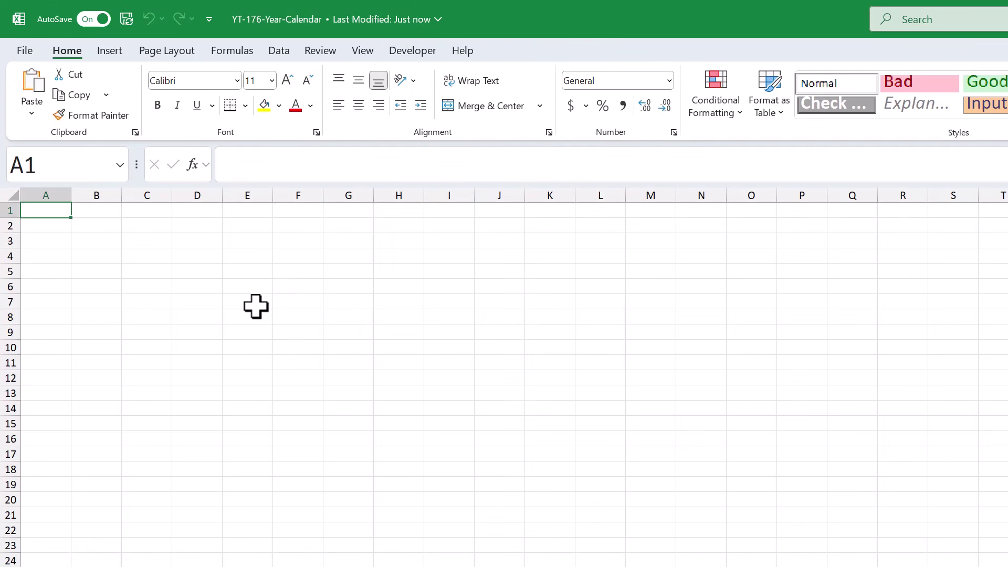
Set the width of every column in the blank worksheet to 3.5.
{"action": "left_click", "coordinate": [10, 193]}
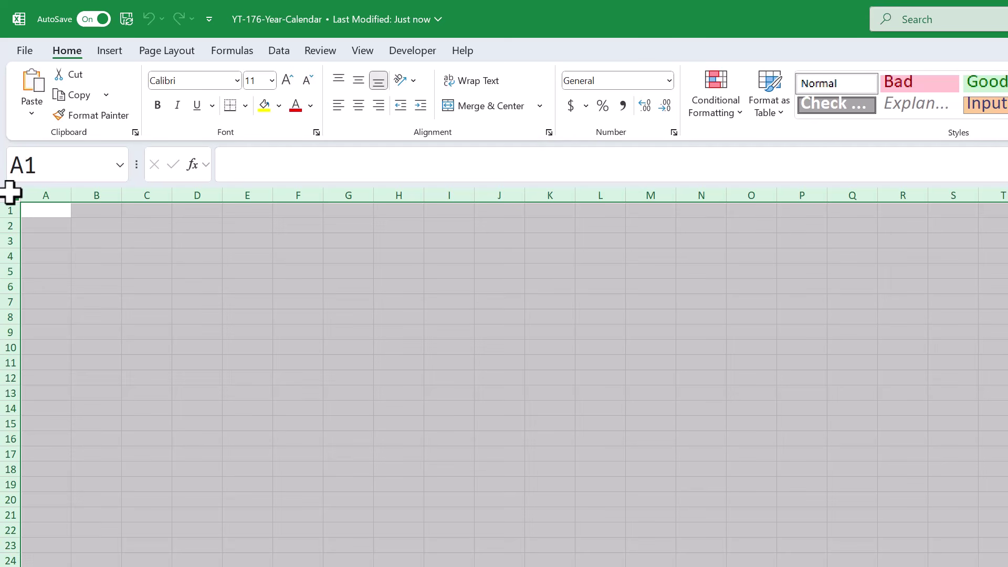
{"action": "right_click", "coordinate": [47, 184]}
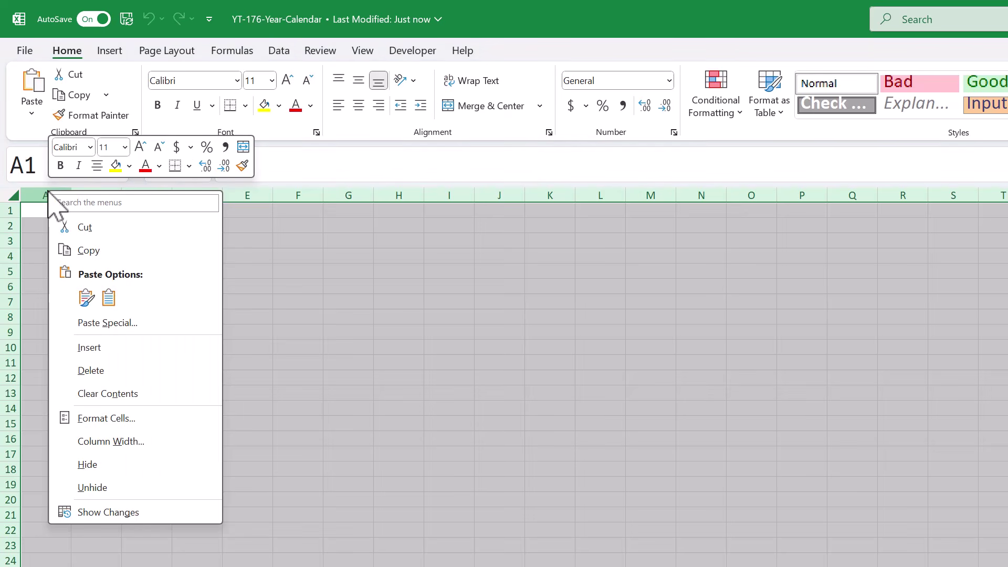
{"action": "left_click", "coordinate": [132, 442]}
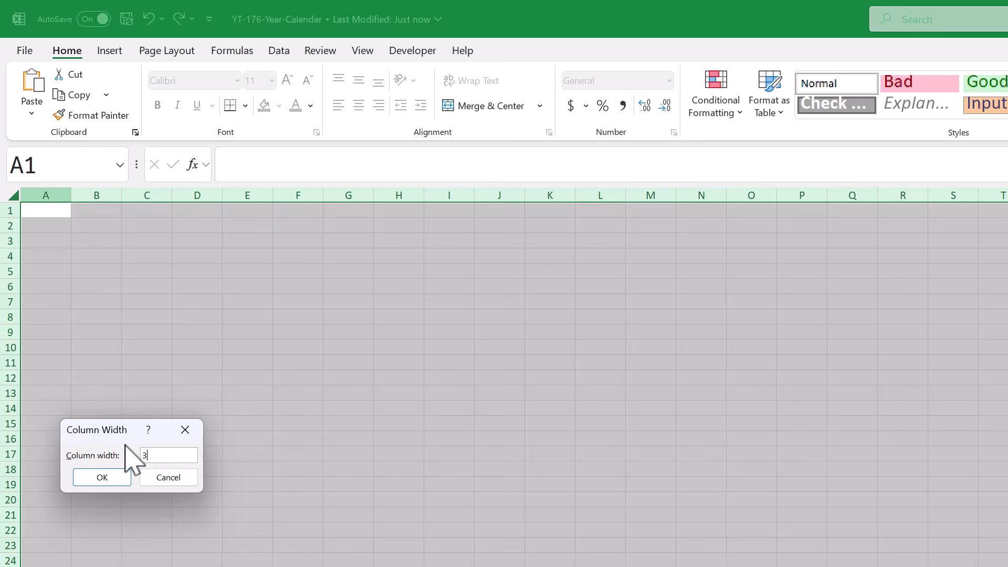
{"action": "type", "text": "3.5"}
{"action": "left_click", "coordinate": [108, 478]}
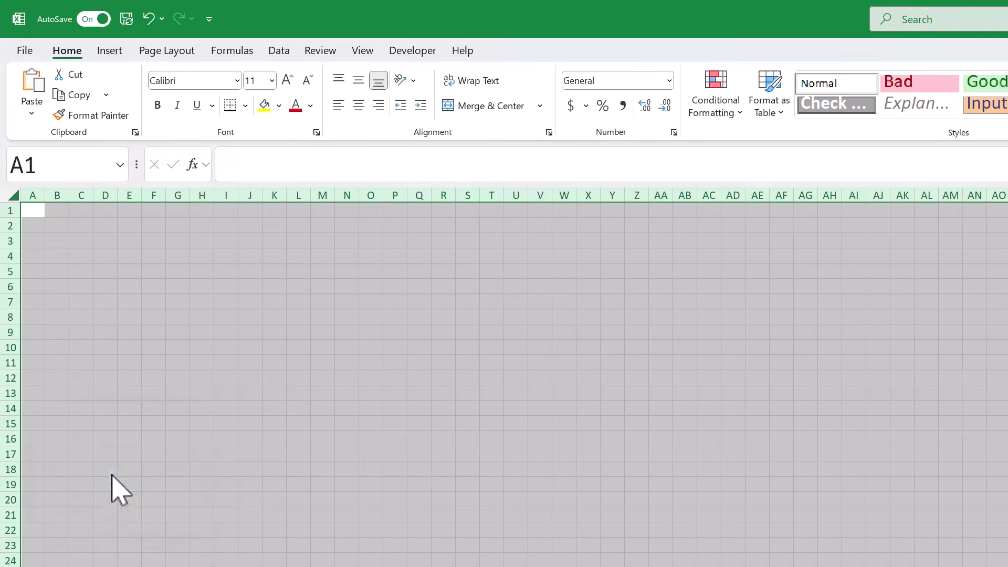
Set every row's height to 20 and centre all cell contents vertically and horizontally.
{"action": "right_click", "coordinate": [6, 224]}
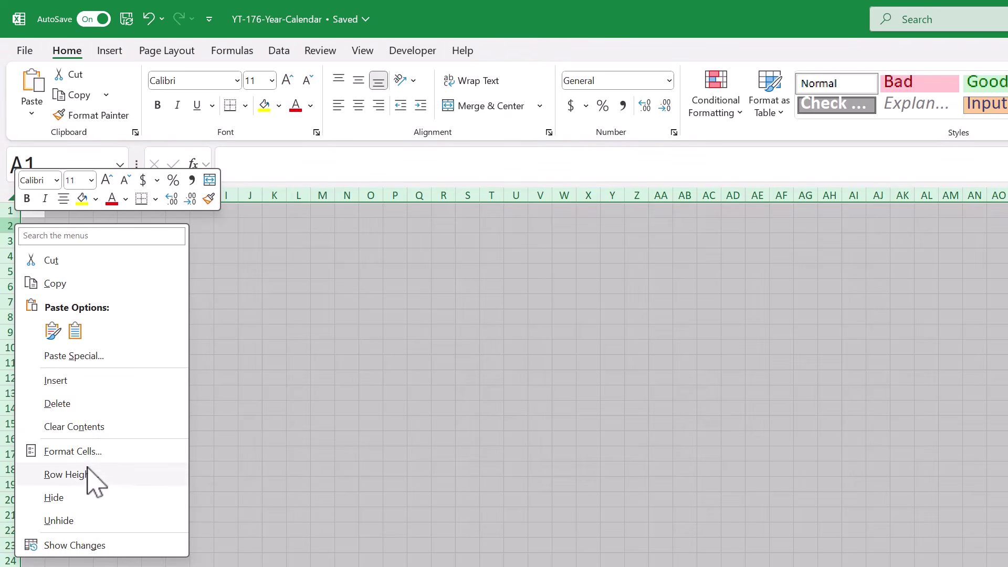
{"action": "left_click", "coordinate": [71, 474]}
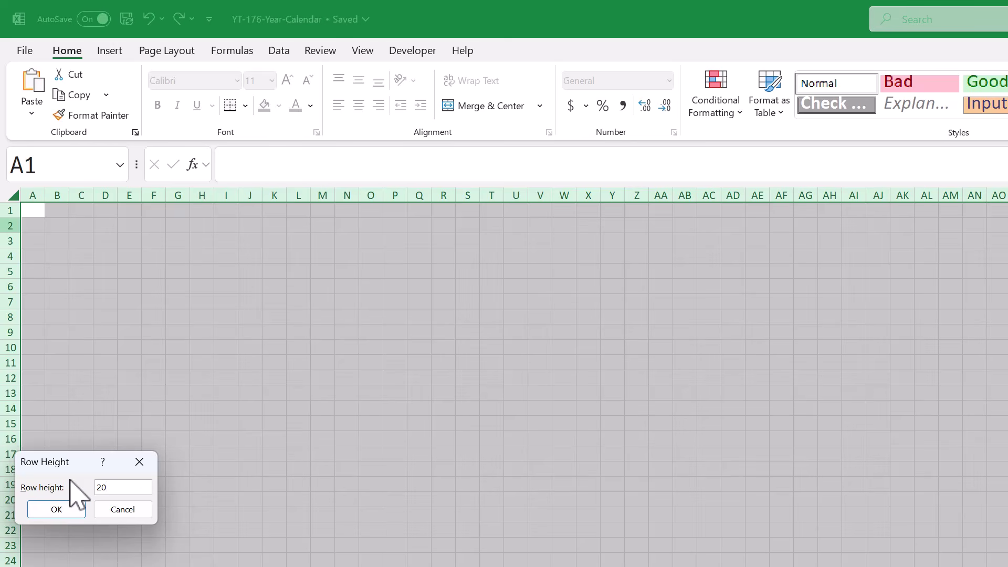
{"action": "left_click", "coordinate": [74, 510]}
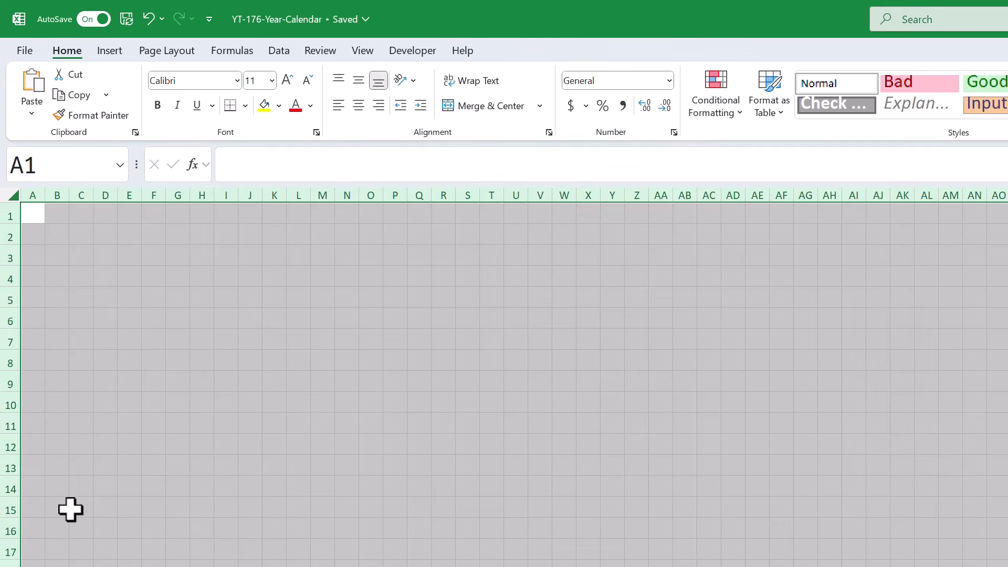
{"action": "left_click", "coordinate": [361, 83]}
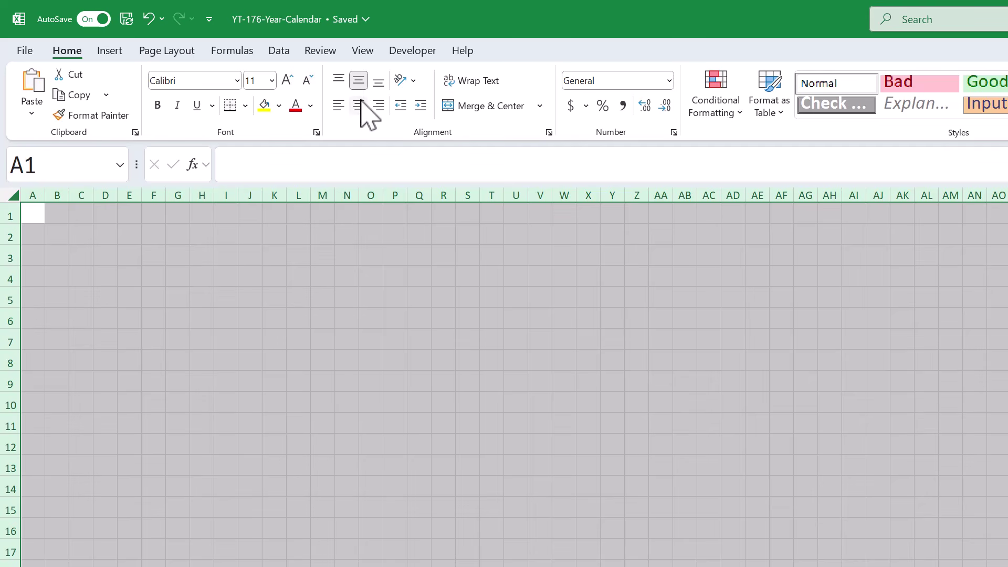
{"action": "left_click", "coordinate": [358, 105]}
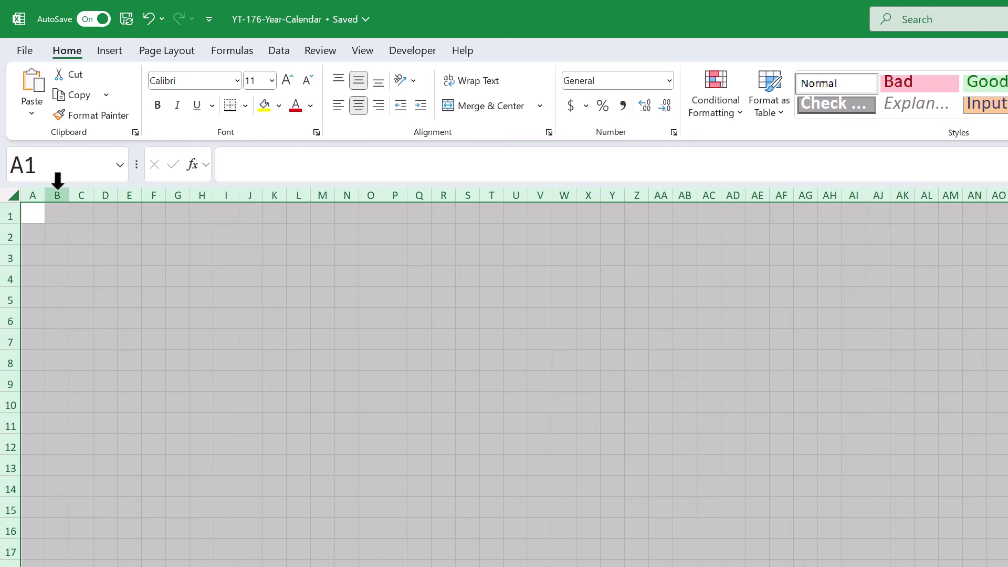
Set the width of columns B through D to 16.
{"action": "left_click_drag", "start_coordinate": [62, 194], "coordinate": [111, 194]}
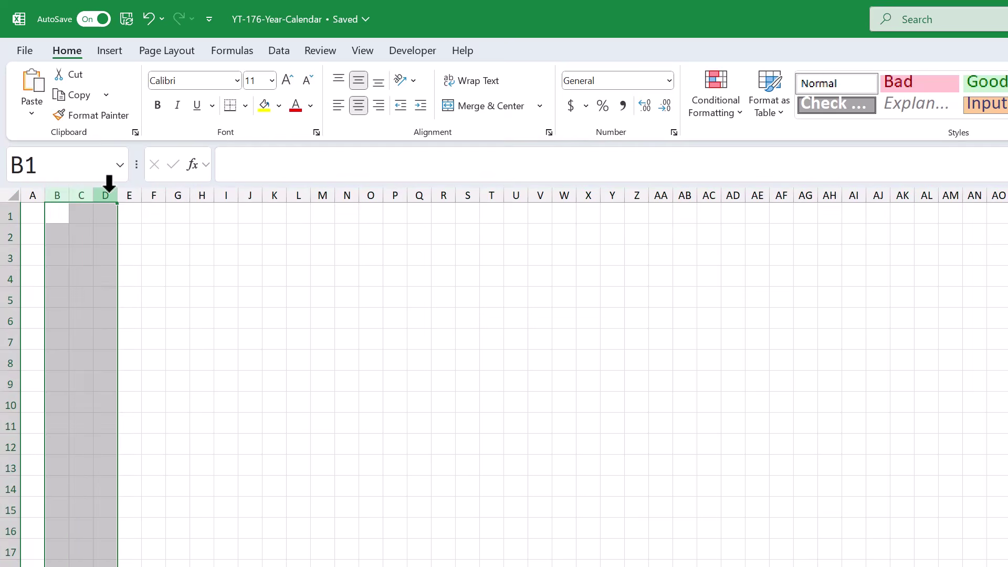
{"action": "right_click", "coordinate": [111, 194]}
{"action": "left_click", "coordinate": [171, 443]}
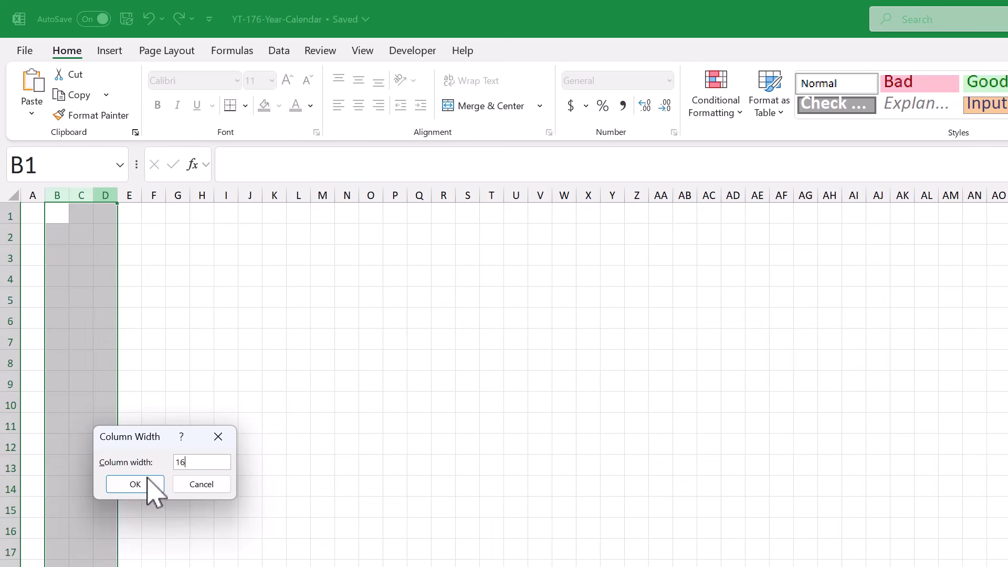
{"action": "left_click", "coordinate": [145, 482]}
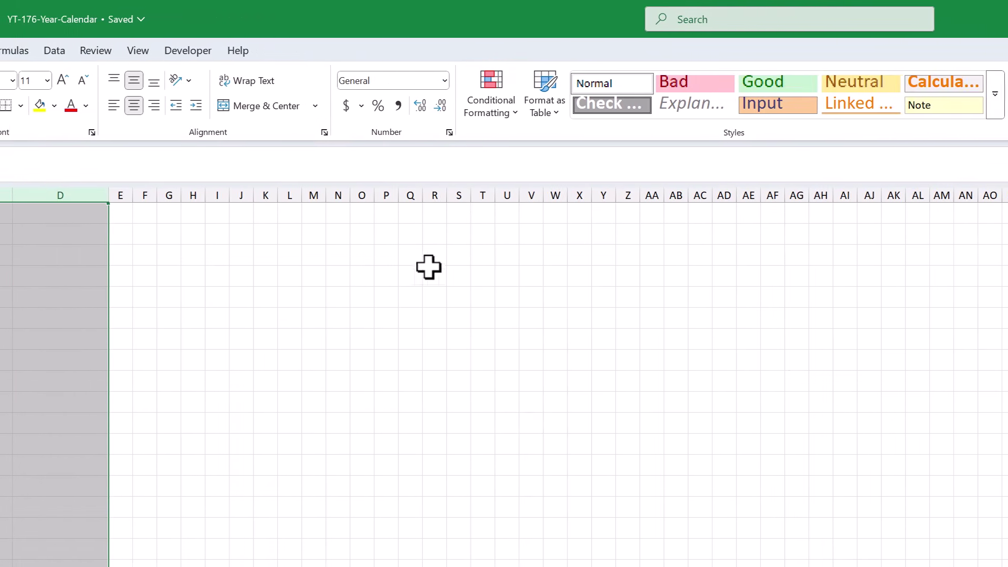
Set the width of column AC to 6.
{"action": "left_click", "coordinate": [873, 193]}
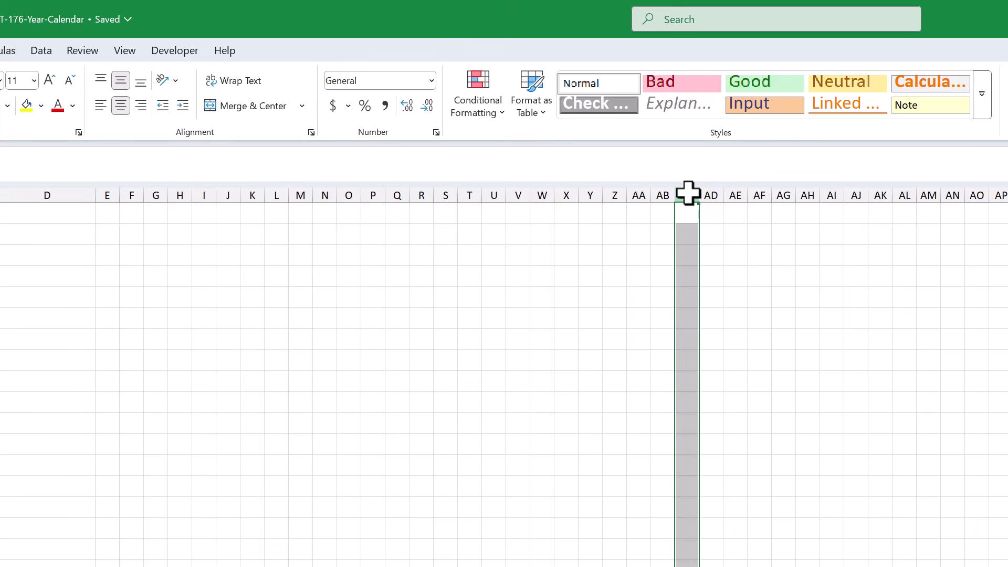
{"action": "right_click", "coordinate": [688, 193]}
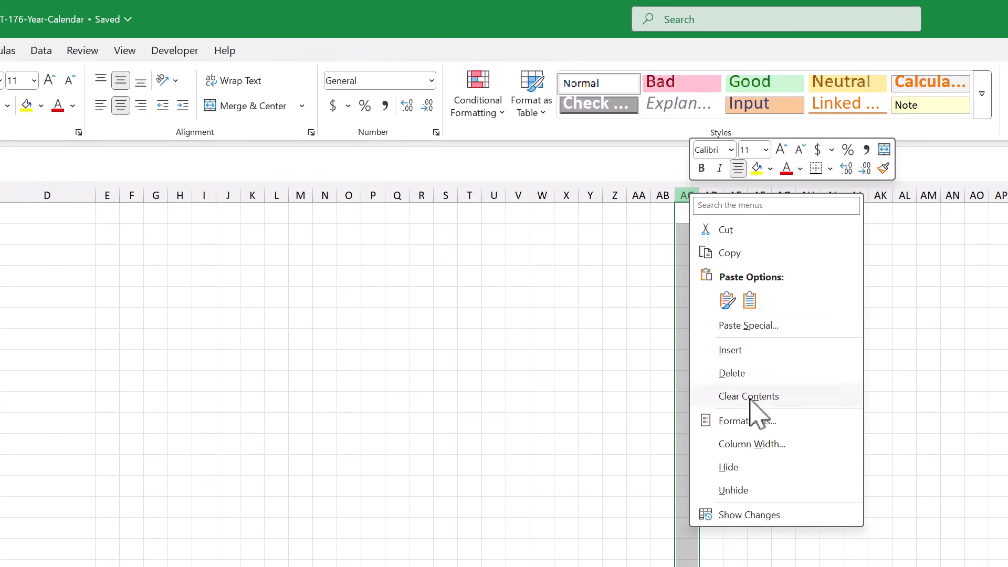
{"action": "left_click", "coordinate": [755, 444]}
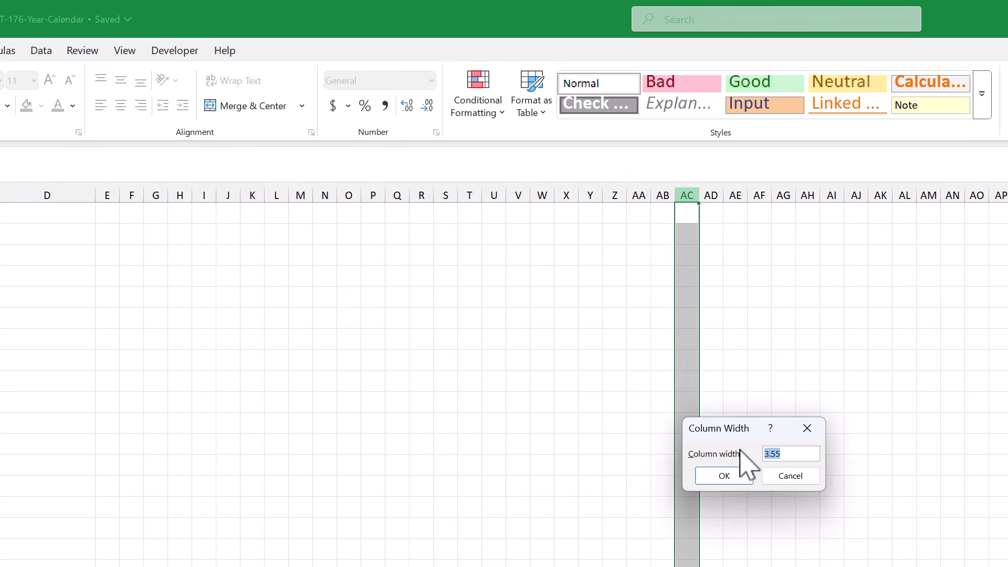
{"action": "type", "text": "6"}
{"action": "left_click", "coordinate": [743, 476]}
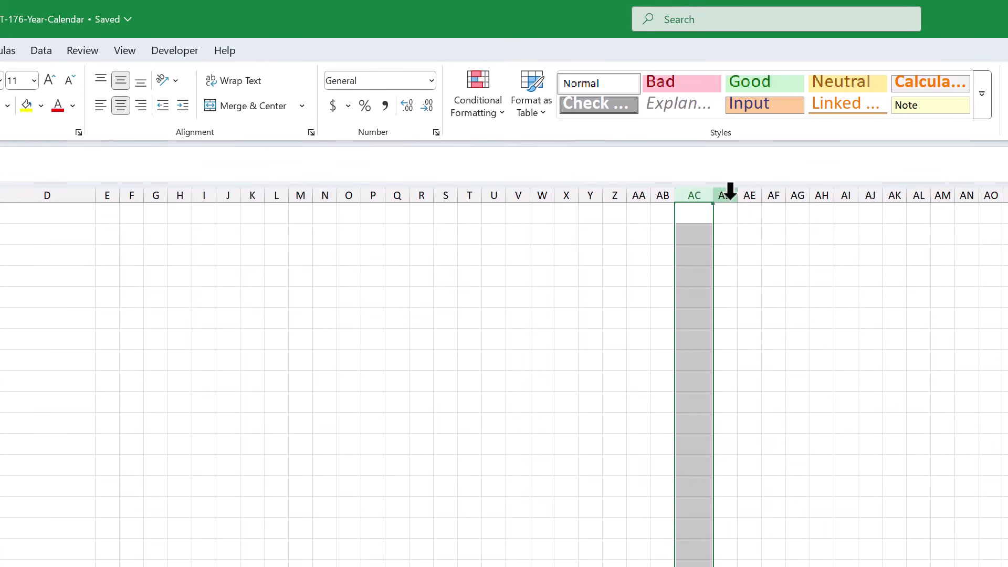
Widen column AD to match the width of columns B through D.
{"action": "left_click", "coordinate": [730, 190]}
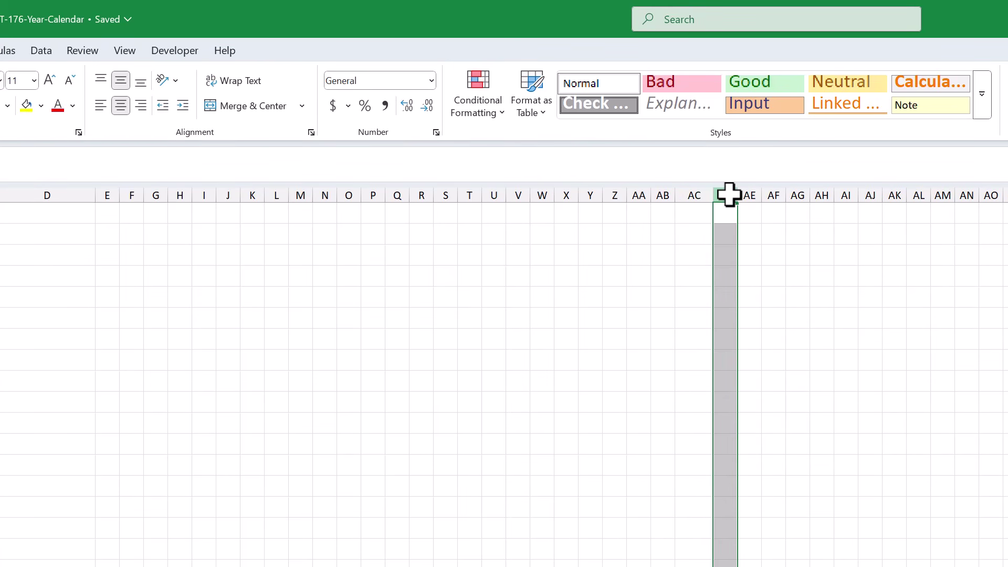
{"action": "right_click", "coordinate": [729, 195]}
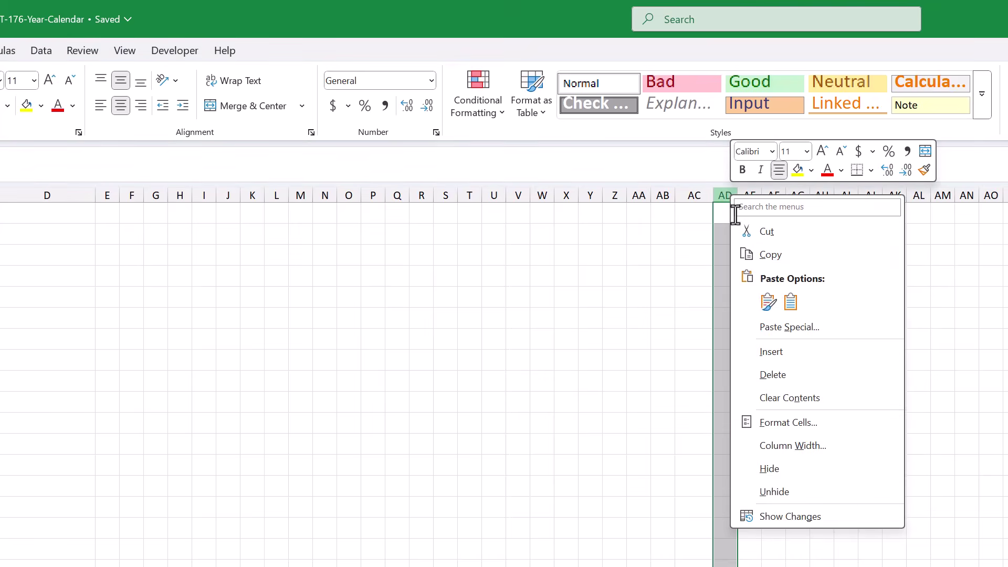
{"action": "left_click", "coordinate": [778, 446]}
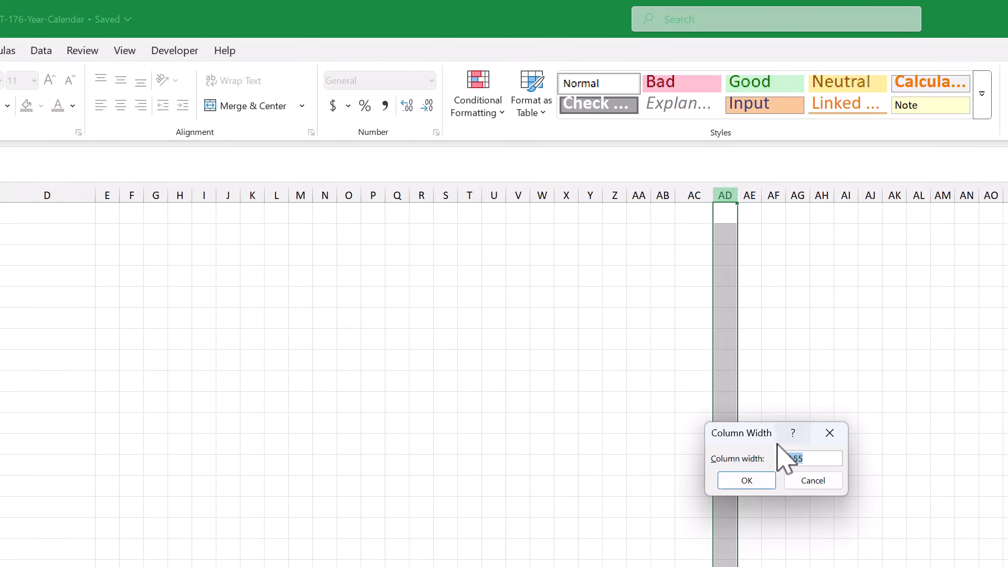
{"action": "left_click", "coordinate": [751, 480]}
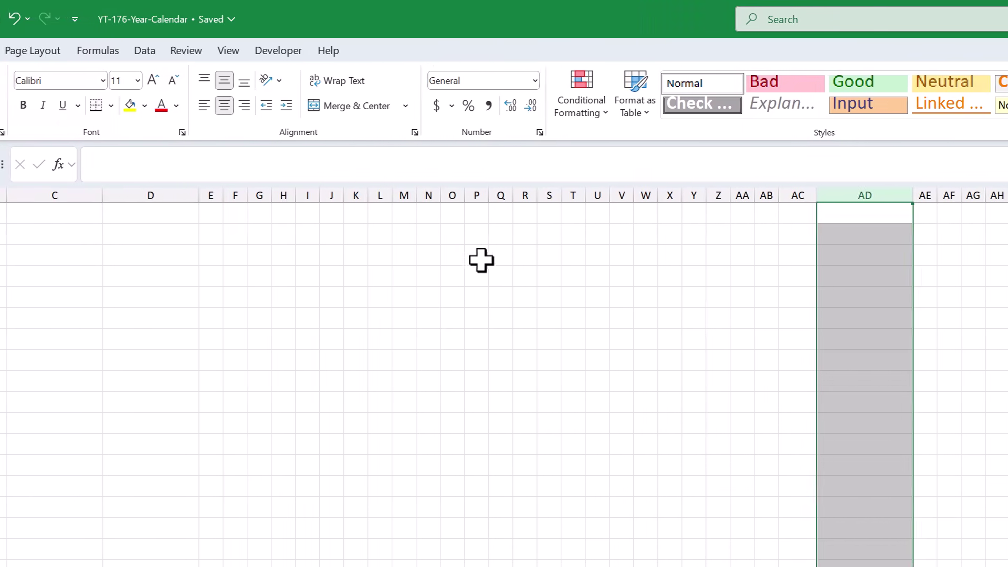
Hide the worksheet's gridlines.
{"action": "left_click", "coordinate": [373, 257]}
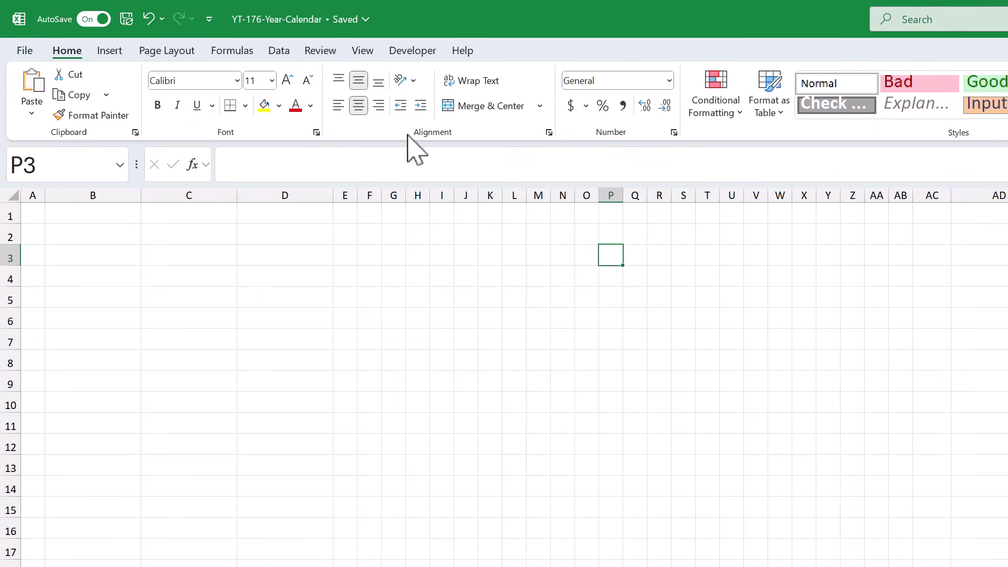
{"action": "left_click", "coordinate": [367, 53]}
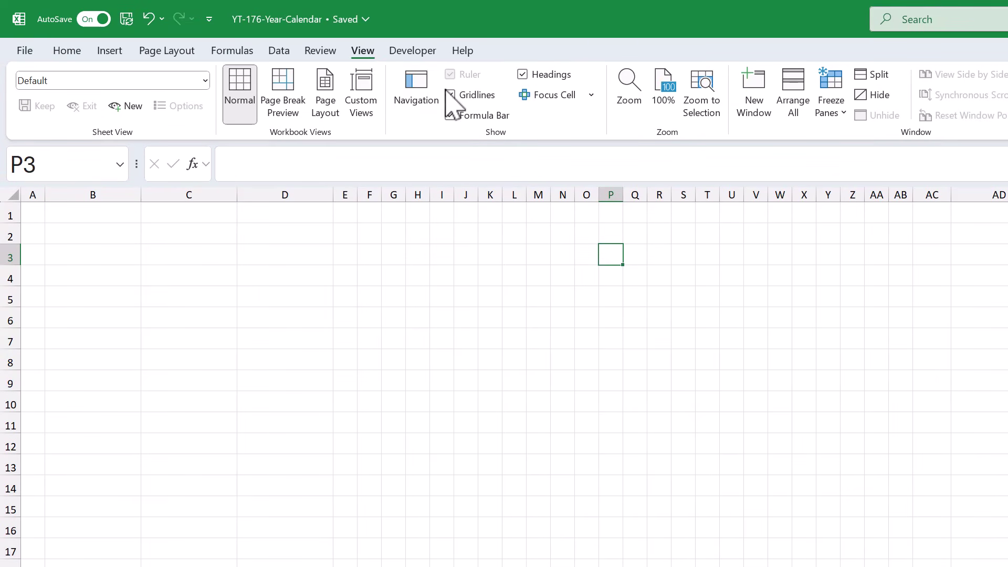
{"action": "left_click", "coordinate": [450, 95]}
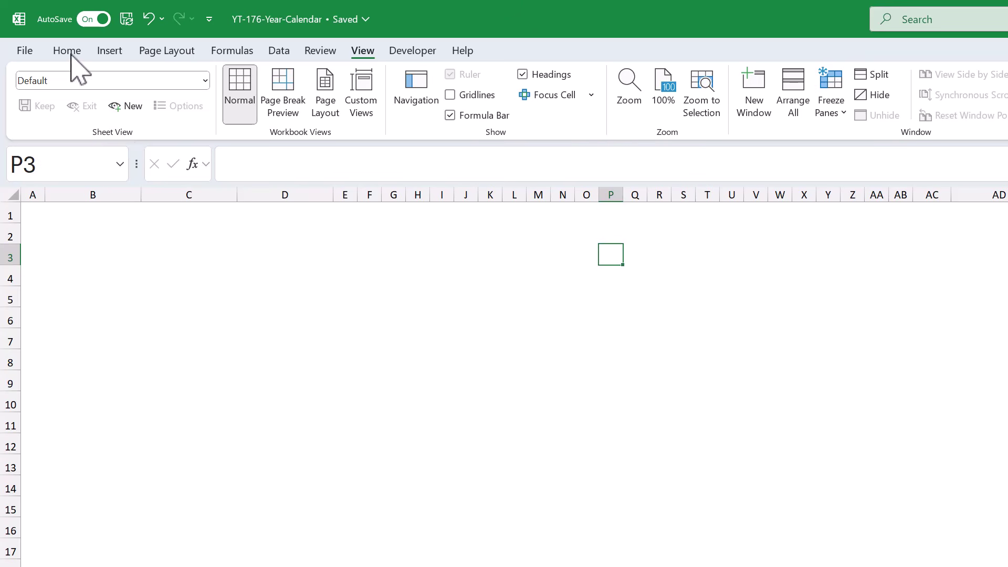
Set the border line colour to a light gray theme shade and leave border drawing mode.
{"action": "left_click", "coordinate": [69, 53]}
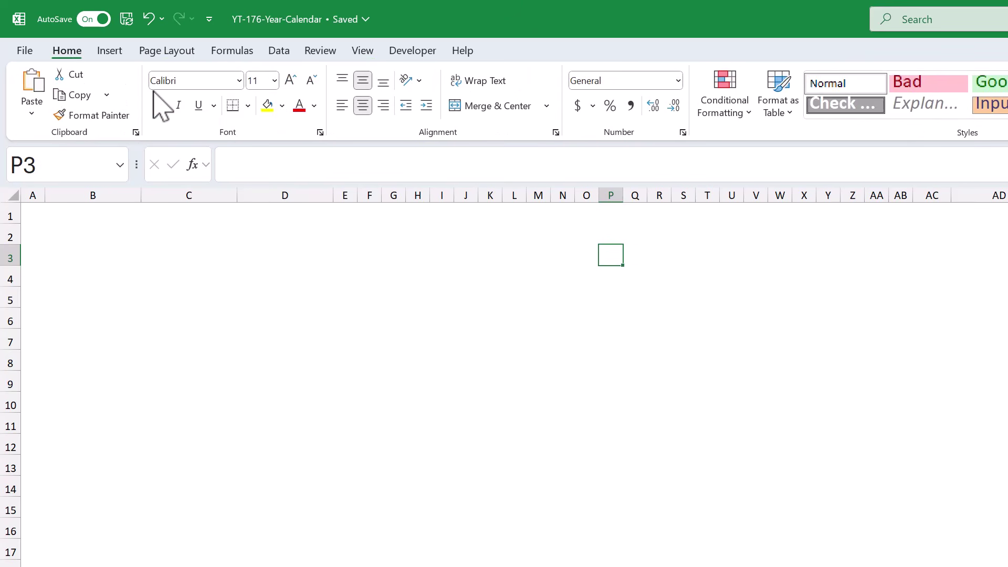
{"action": "left_click", "coordinate": [250, 106]}
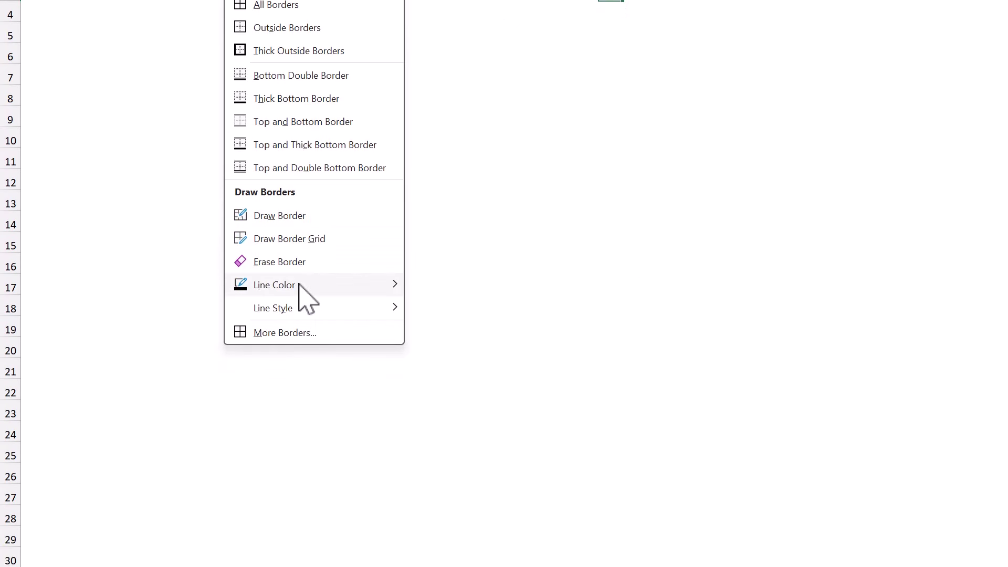
{"action": "mouse_move", "coordinate": [336, 286]}
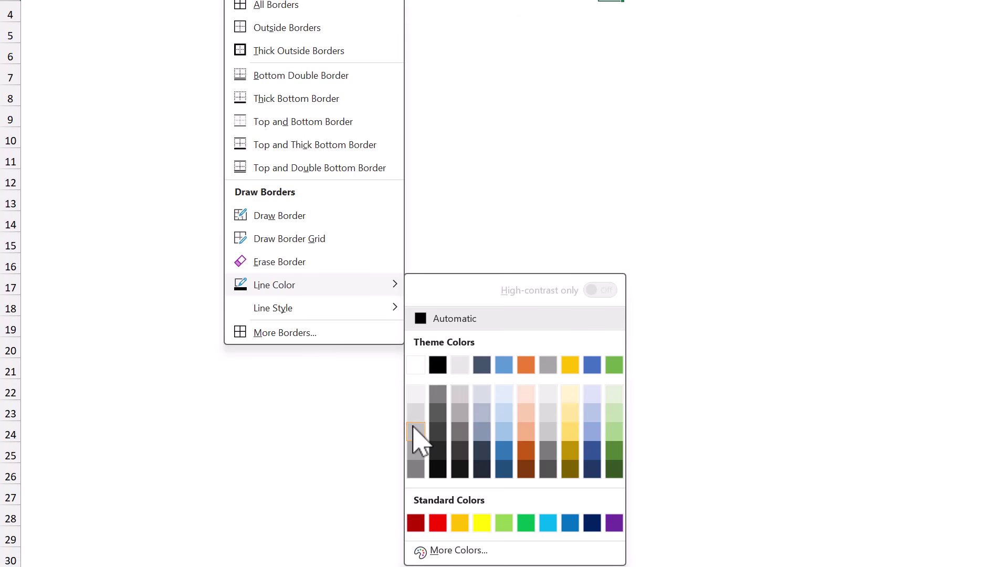
{"action": "left_click", "coordinate": [416, 440]}
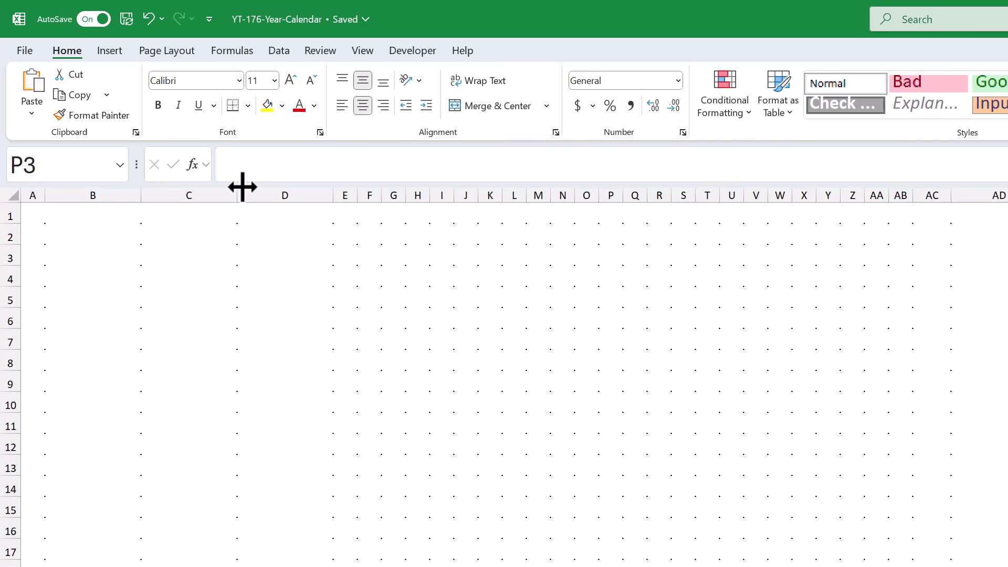
{"action": "left_click", "coordinate": [248, 105]}
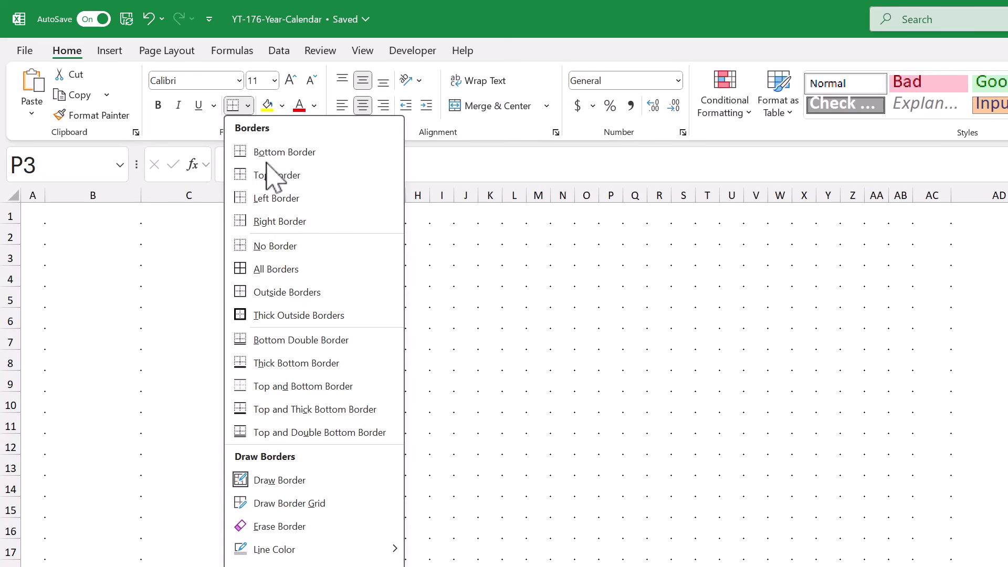
{"action": "left_click", "coordinate": [310, 480]}
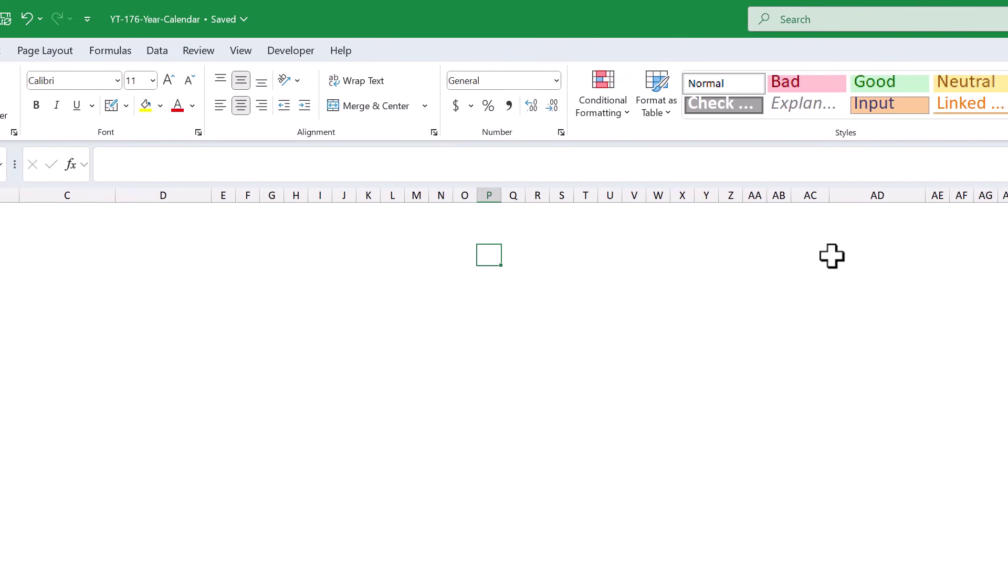
Apply bold formatting and All Borders to cells AD2:AD3.
{"action": "left_click", "coordinate": [860, 237]}
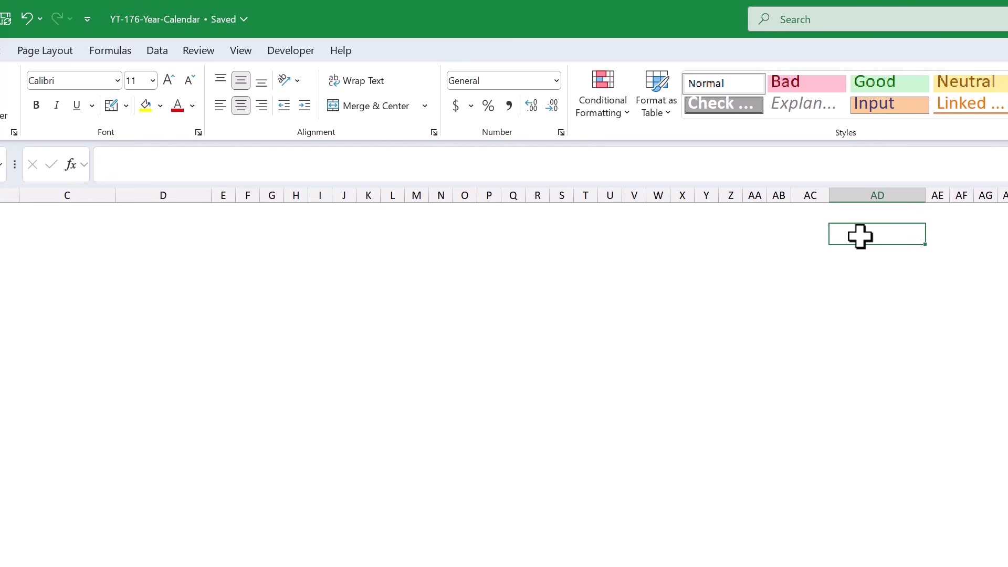
{"action": "left_click_drag", "start_coordinate": [860, 237], "coordinate": [859, 252]}
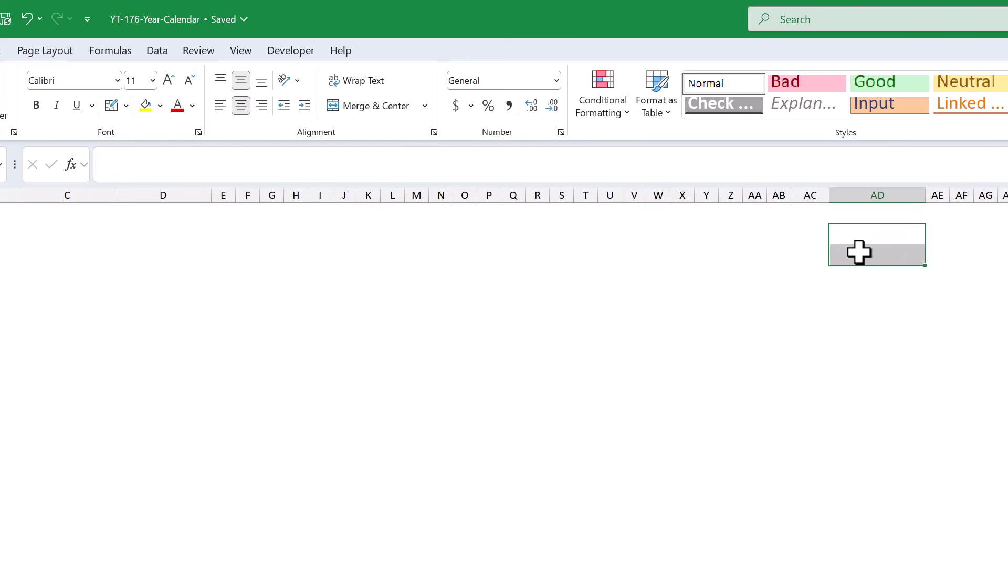
{"action": "left_click", "coordinate": [37, 106]}
{"action": "left_click", "coordinate": [126, 106]}
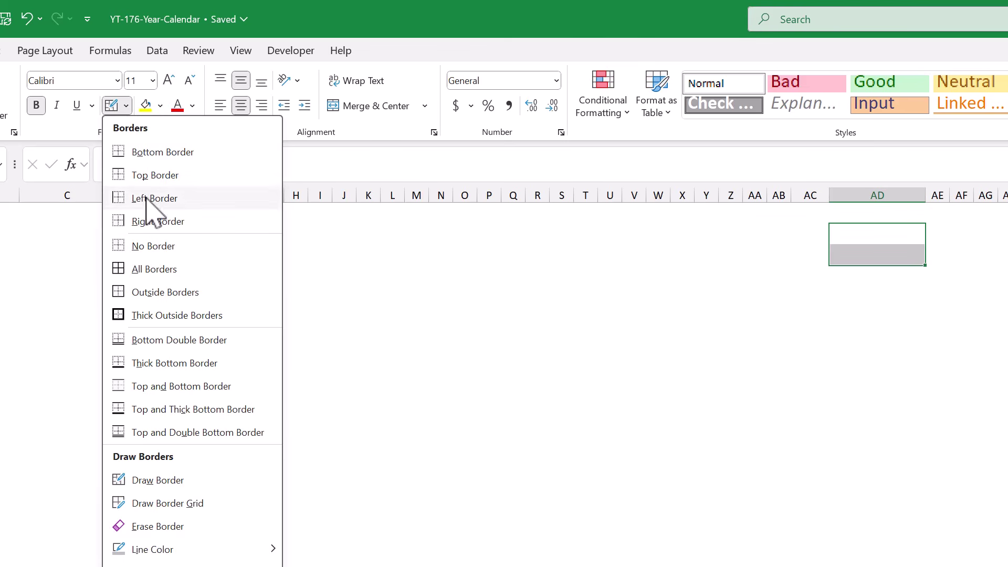
{"action": "left_click", "coordinate": [156, 269]}
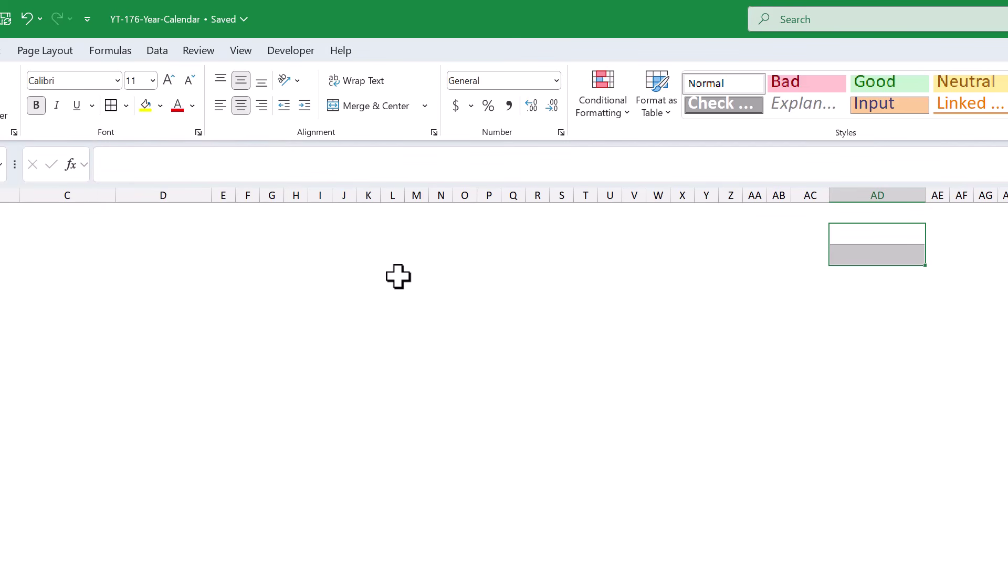
Fill cell AD2 with the lightest gray theme shade of white.
{"action": "left_click", "coordinate": [850, 239]}
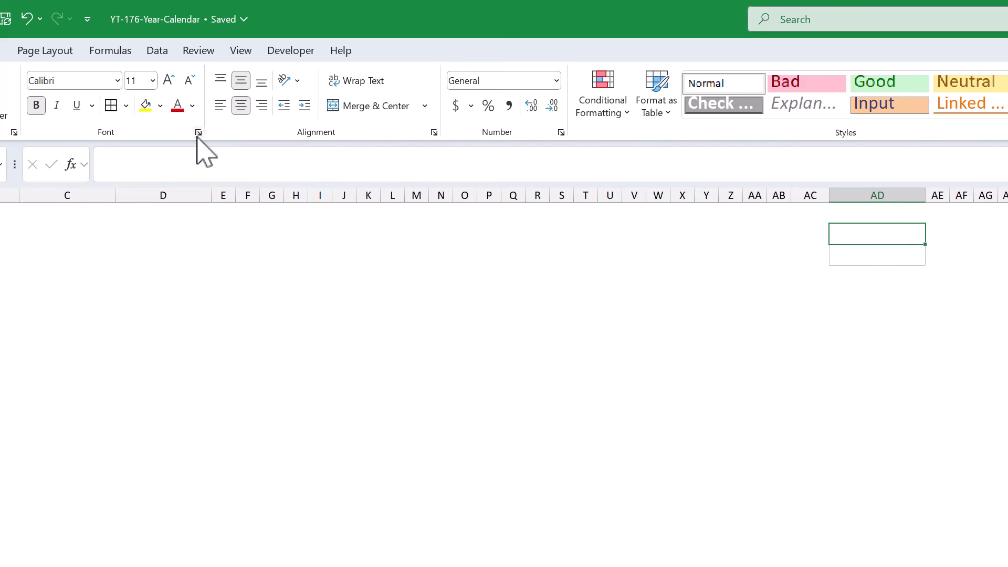
{"action": "left_click", "coordinate": [160, 106]}
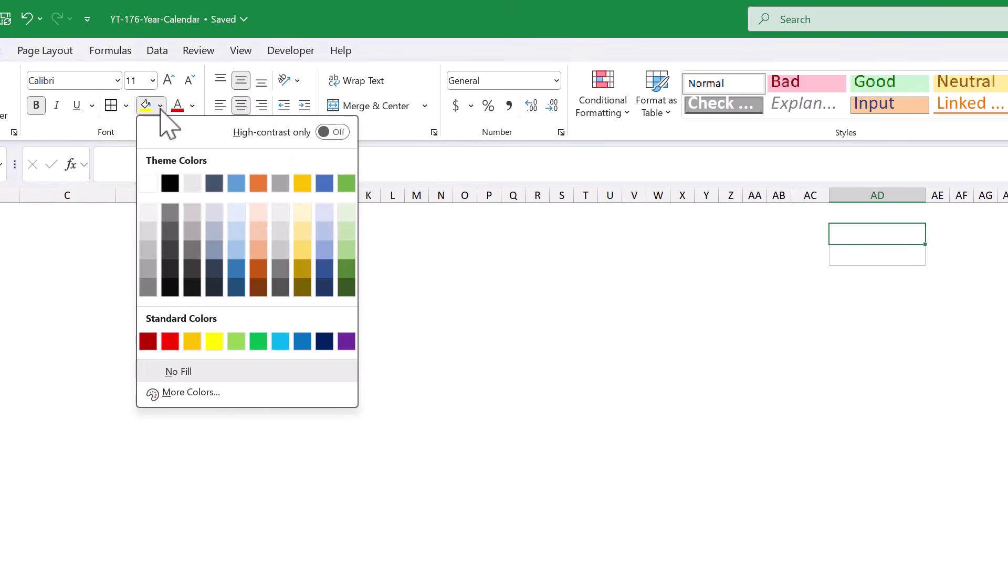
{"action": "left_click", "coordinate": [152, 212]}
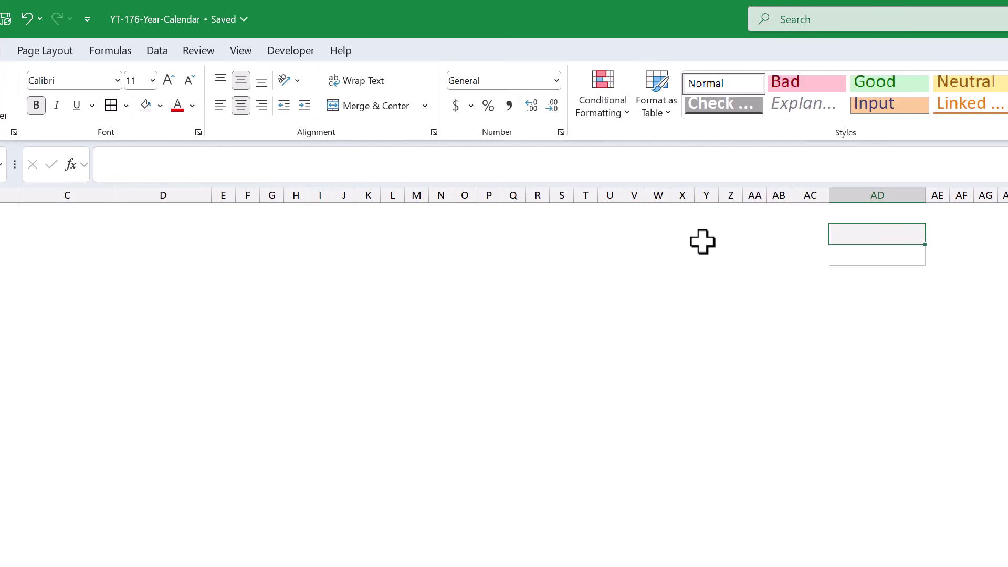
Label cell AD2 as ENTER YEAR and enter 2025 in AD3 below it.
{"action": "type", "text": "ENTER YE"}
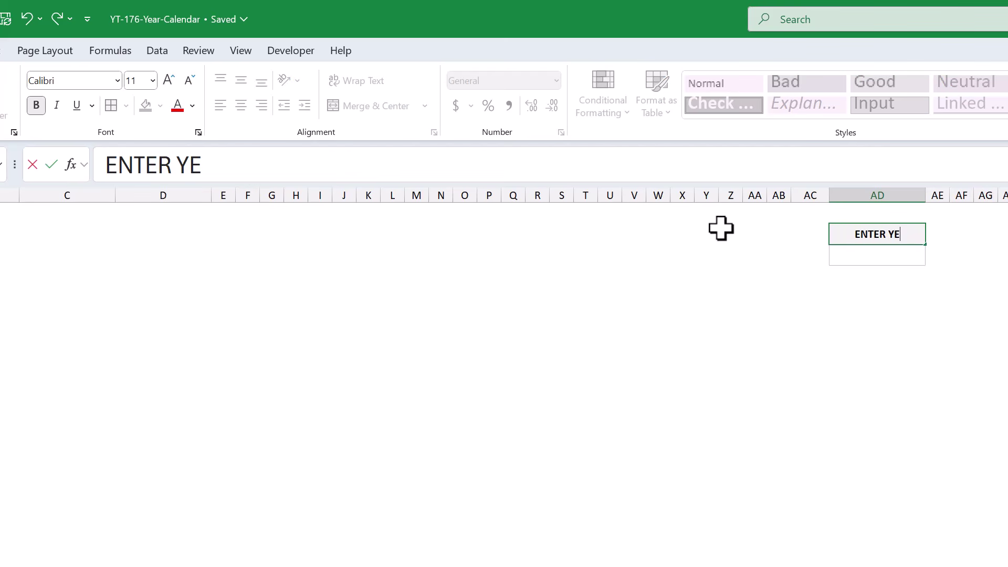
{"action": "type", "text": "AR"}
{"action": "key", "text": "Return"}
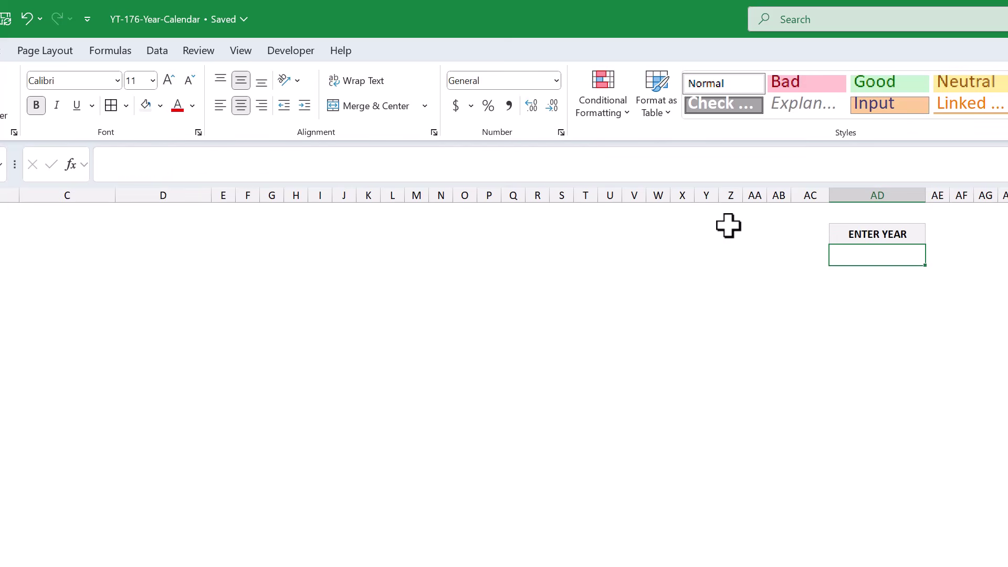
{"action": "type", "text": "2025"}
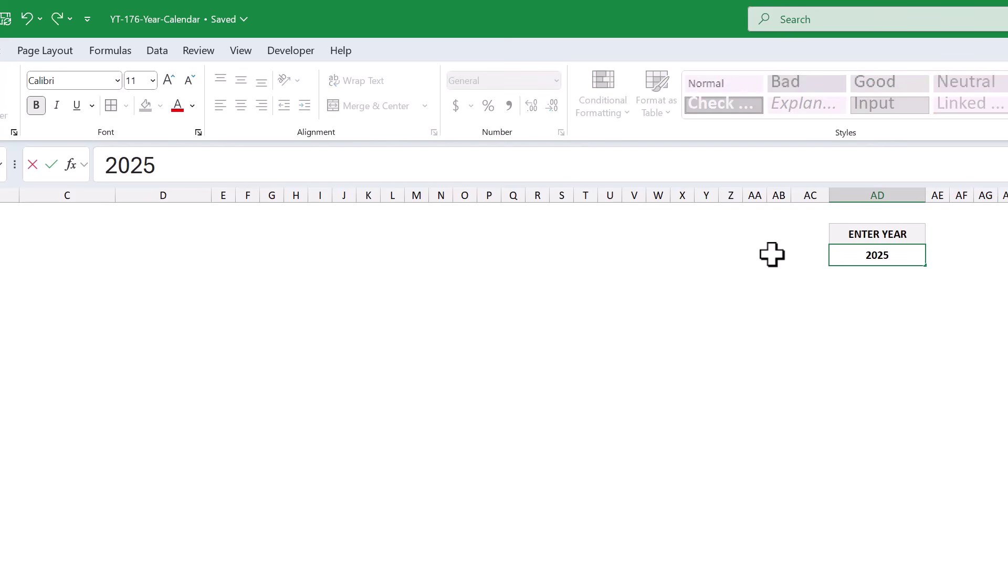
{"action": "key", "text": "Return"}
{"action": "left_click", "coordinate": [772, 255]}
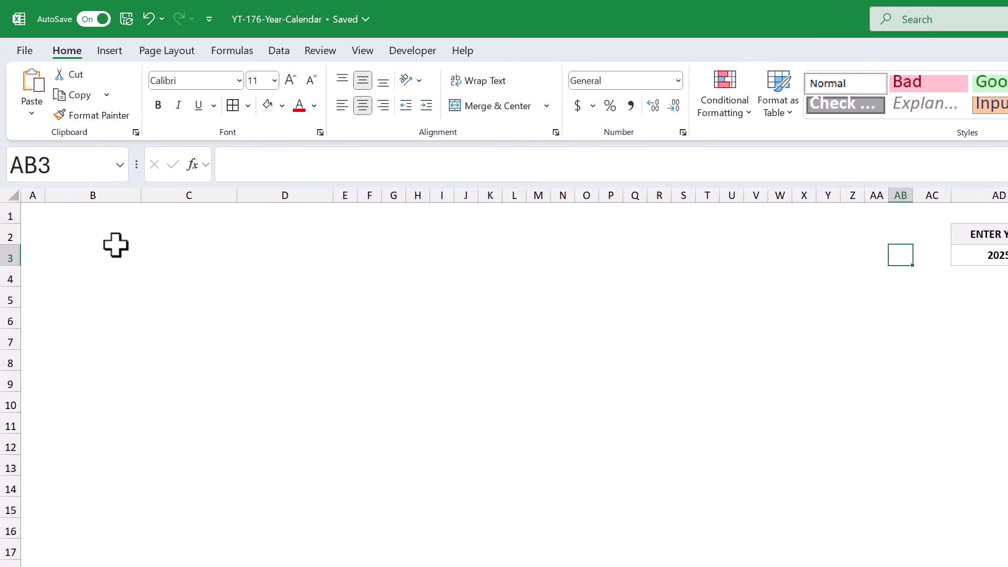
Enter the headers MONTH, FIRST and SUNDAY in cells B2 through D2.
{"action": "left_click", "coordinate": [95, 236]}
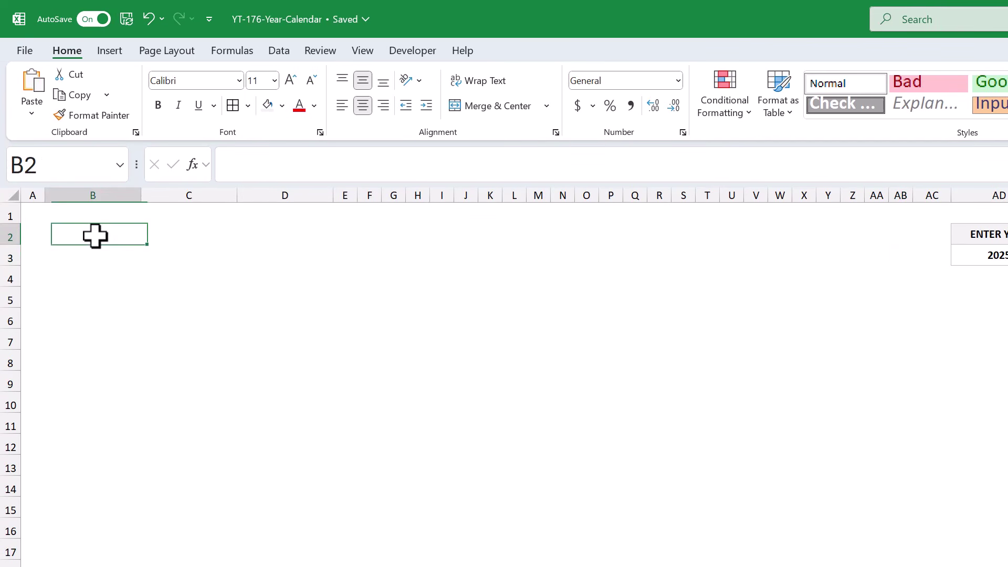
{"action": "type", "text": "MONTH"}
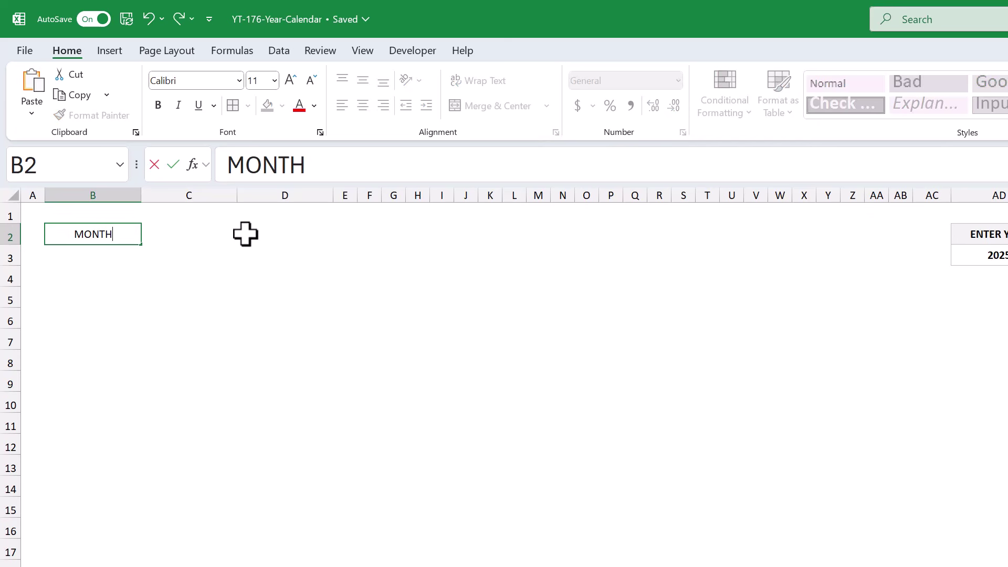
{"action": "key", "text": "Tab"}
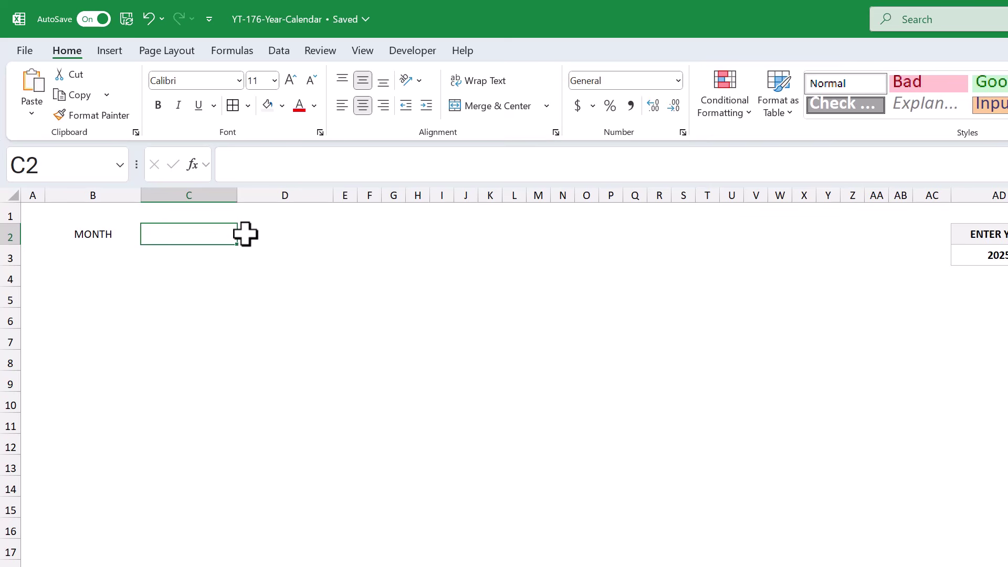
{"action": "type", "text": "FIRST"}
{"action": "key", "text": "Tab"}
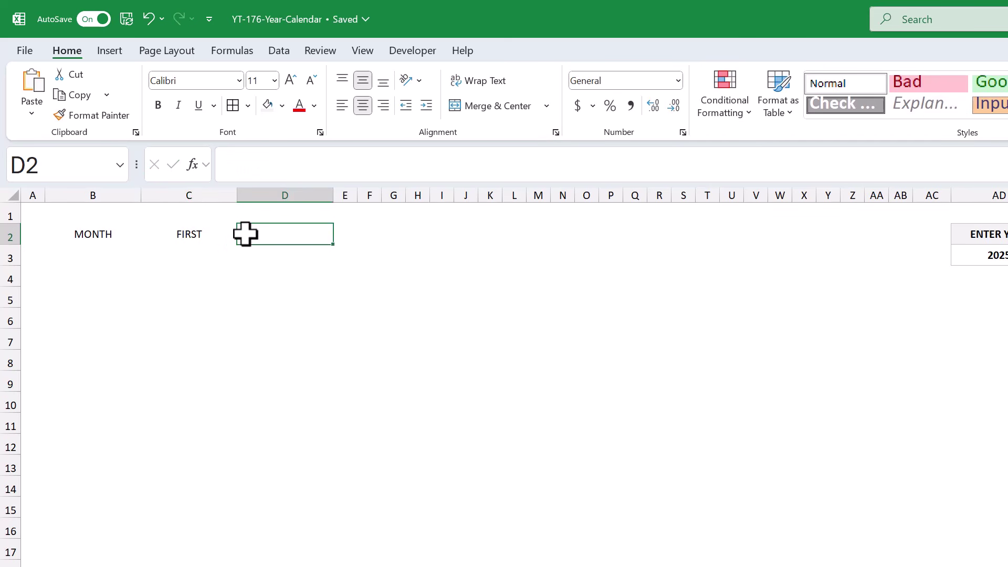
{"action": "type", "text": "SUNDAY"}
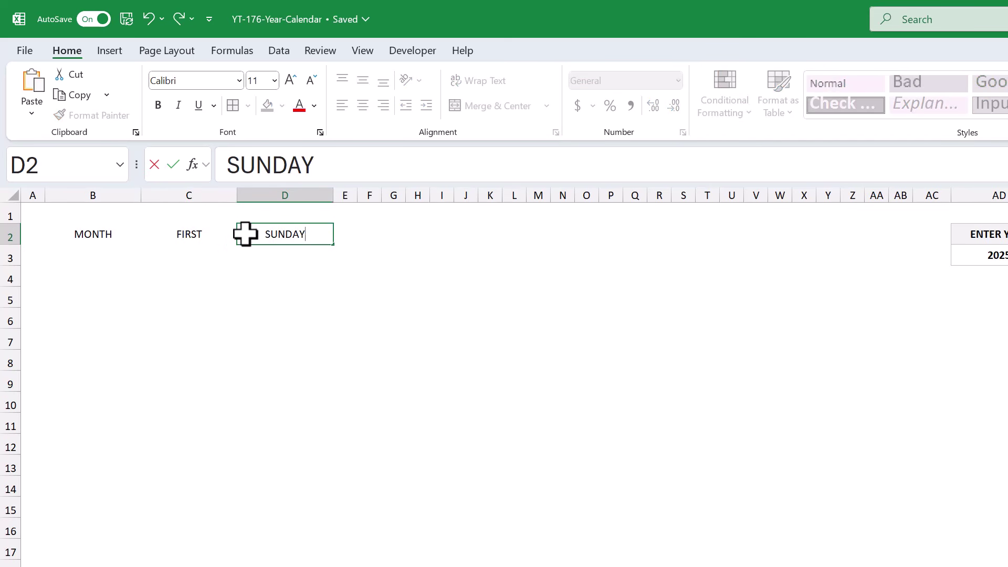
{"action": "key", "text": "Return"}
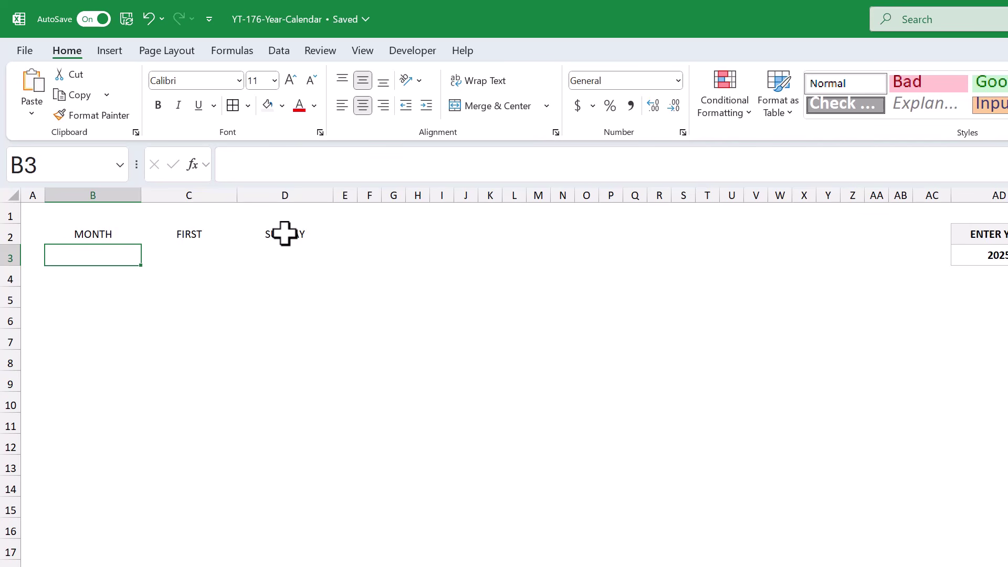
Try MONDAY as the header in cell D2 and undo the entry.
{"action": "left_click", "coordinate": [322, 232]}
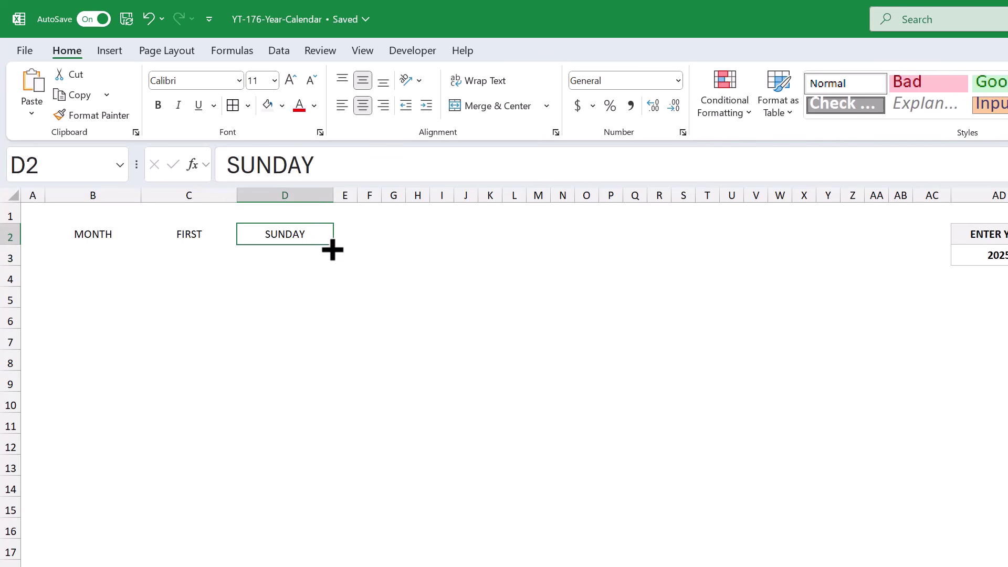
{"action": "type", "text": "MONDAY"}
{"action": "key", "text": "Return"}
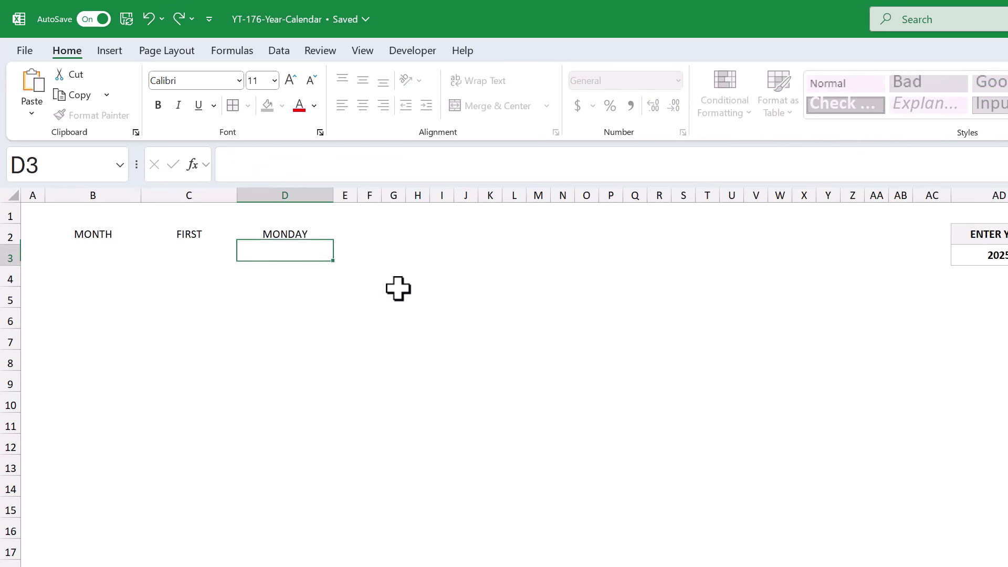
{"action": "left_click", "coordinate": [149, 18]}
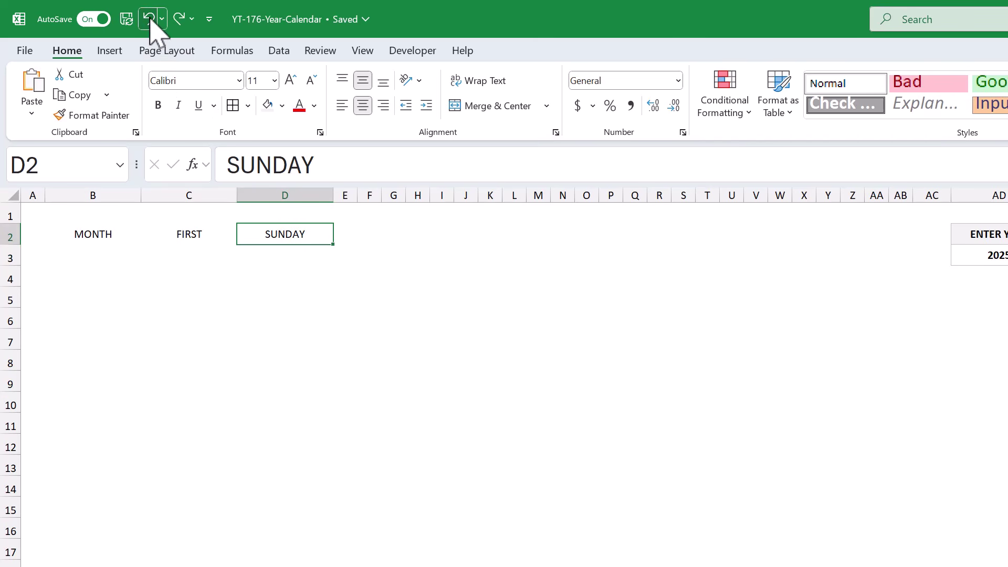
Number the months 1 to 12 in cells B3:B14 by entering 1, 2 and 3 and filling the series down.
{"action": "left_click", "coordinate": [107, 256]}
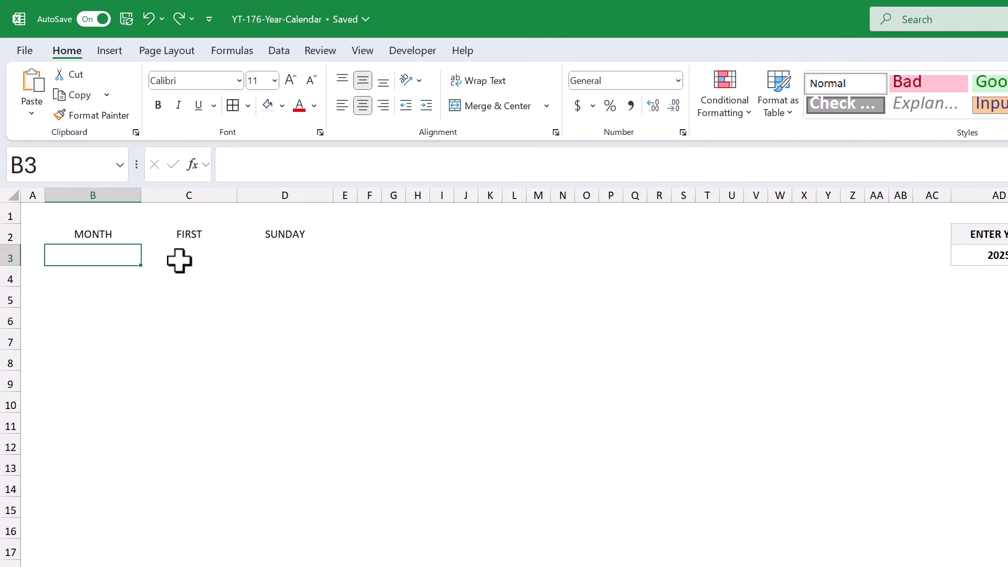
{"action": "type", "text": "1"}
{"action": "key", "text": "Return"}
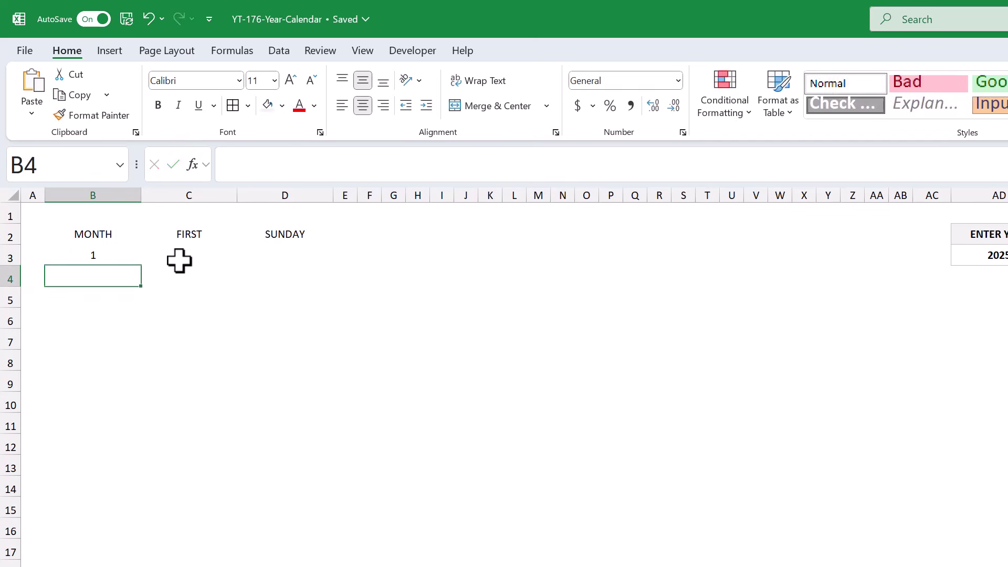
{"action": "type", "text": "2"}
{"action": "key", "text": "Return"}
{"action": "type", "text": "3"}
{"action": "key", "text": "Return"}
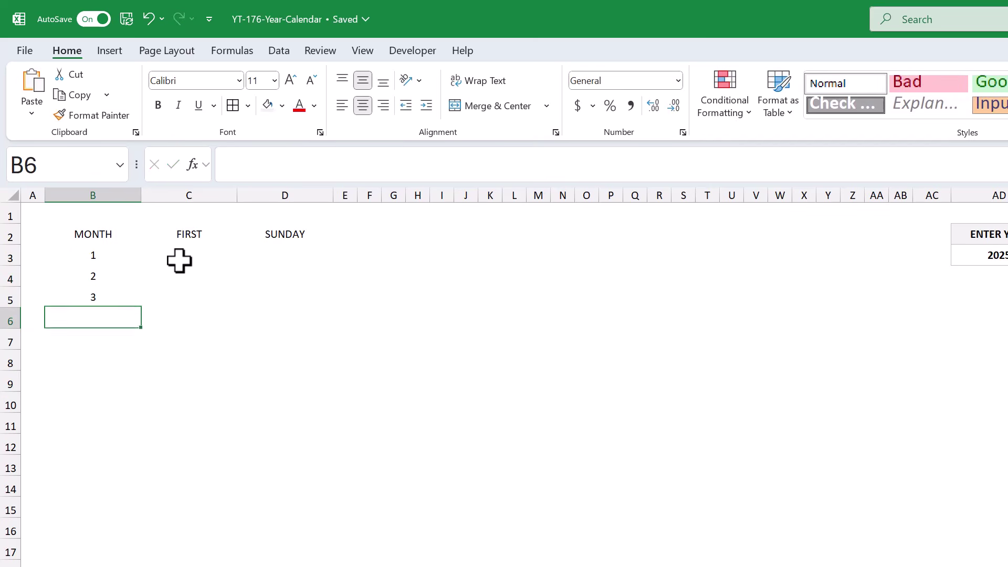
{"action": "left_click_drag", "start_coordinate": [121, 257], "coordinate": [131, 495]}
{"action": "left_click", "coordinate": [124, 483]}
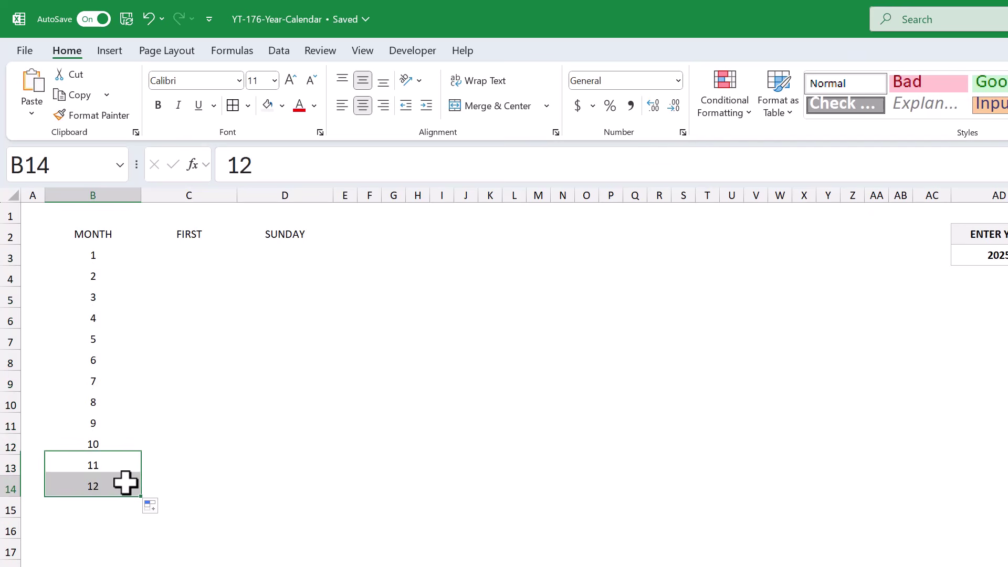
Enter =DATE($AD$3,B3,1) in C3 for the month's first date and fill it down to C14.
{"action": "left_click", "coordinate": [191, 258]}
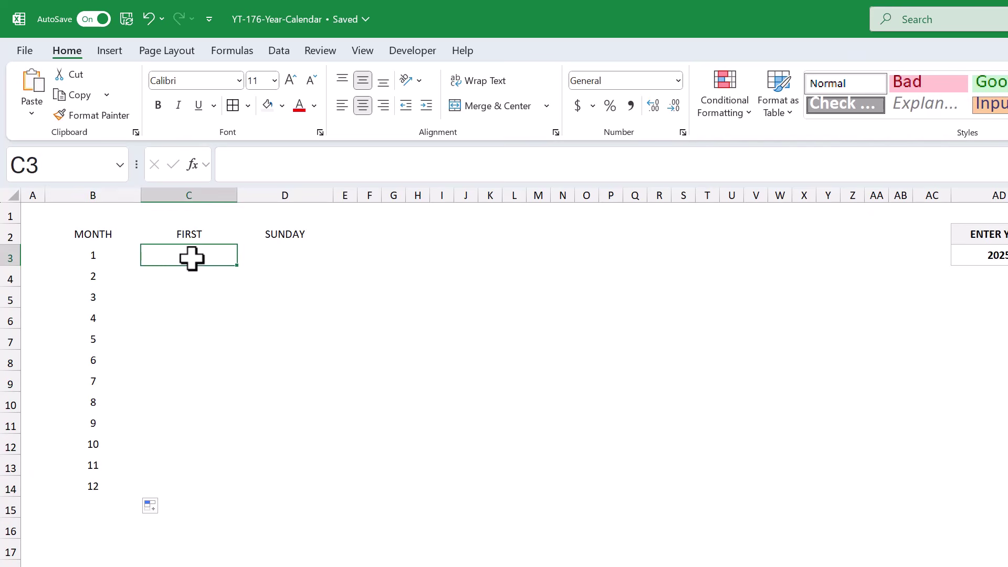
{"action": "left_click", "coordinate": [288, 171]}
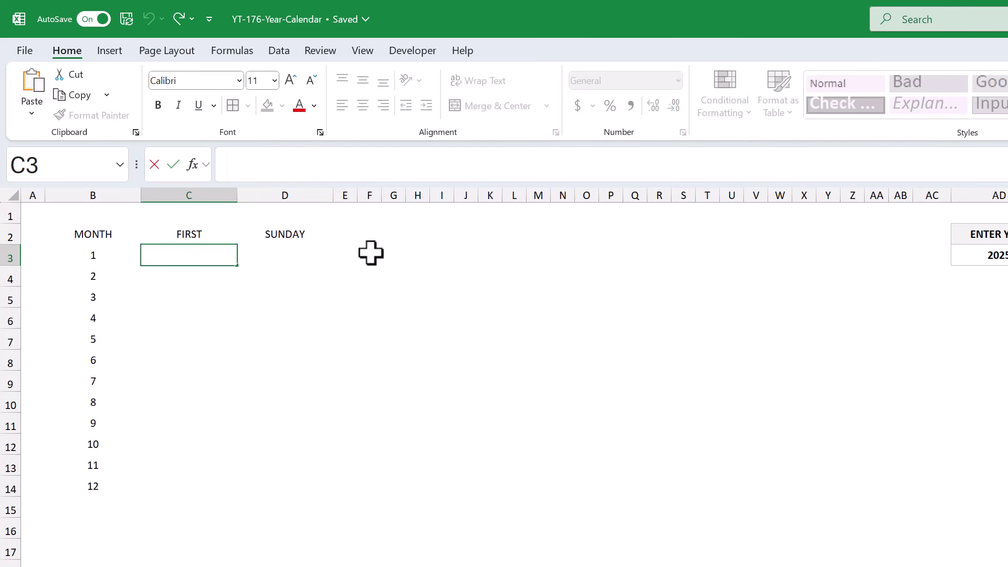
{"action": "type", "text": "=date"}
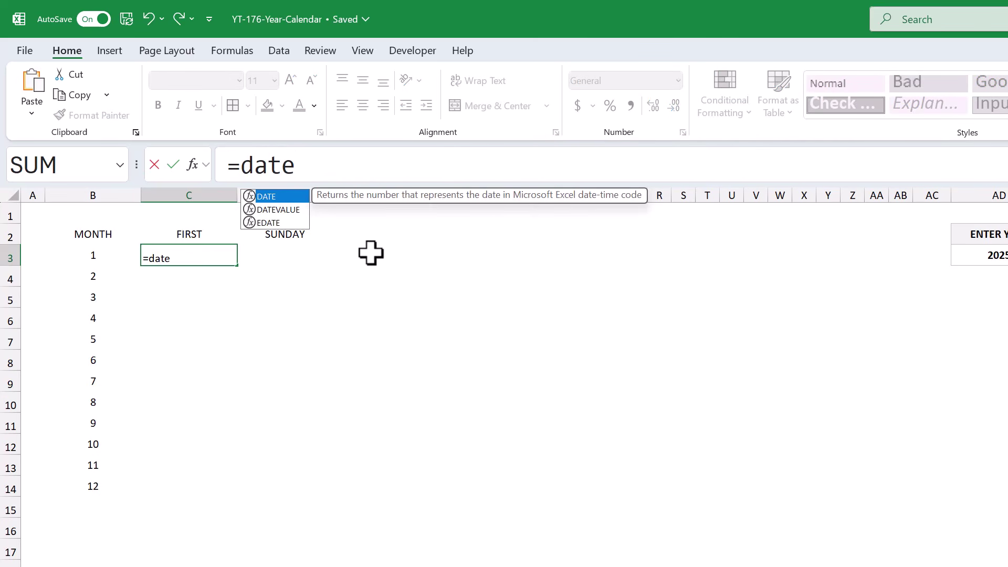
{"action": "key", "text": "Tab"}
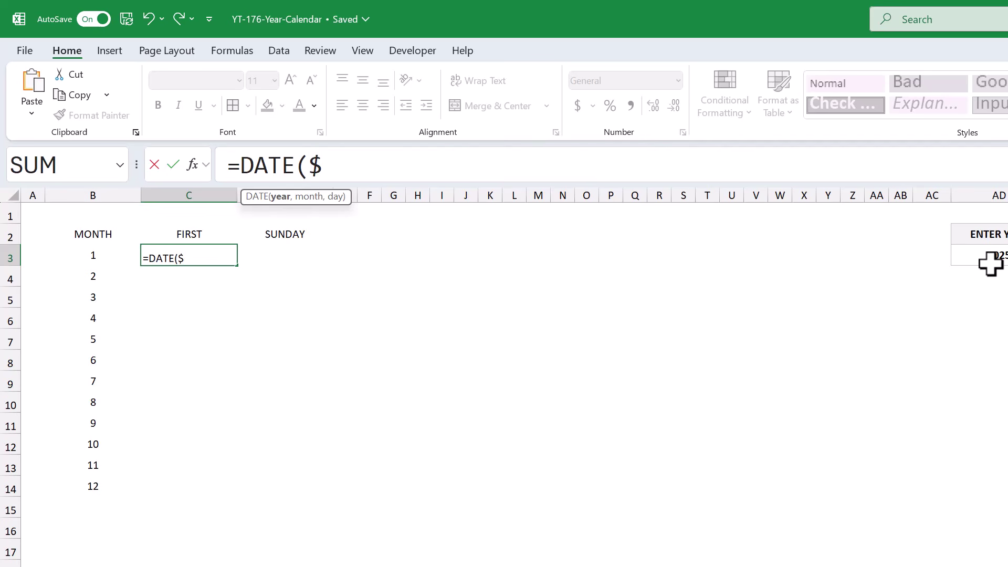
{"action": "type", "text": "$AD$3"}
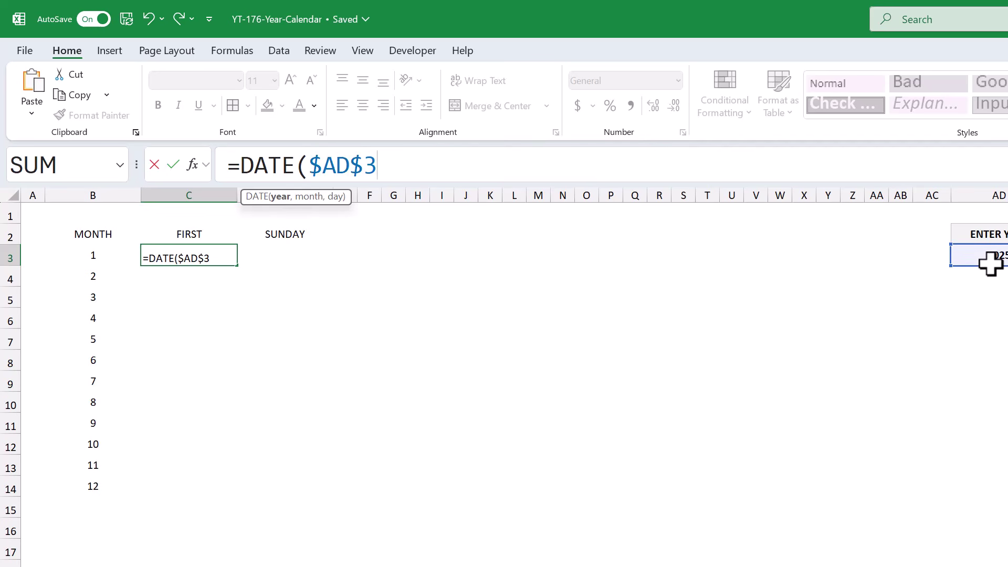
{"action": "type", "text": ","}
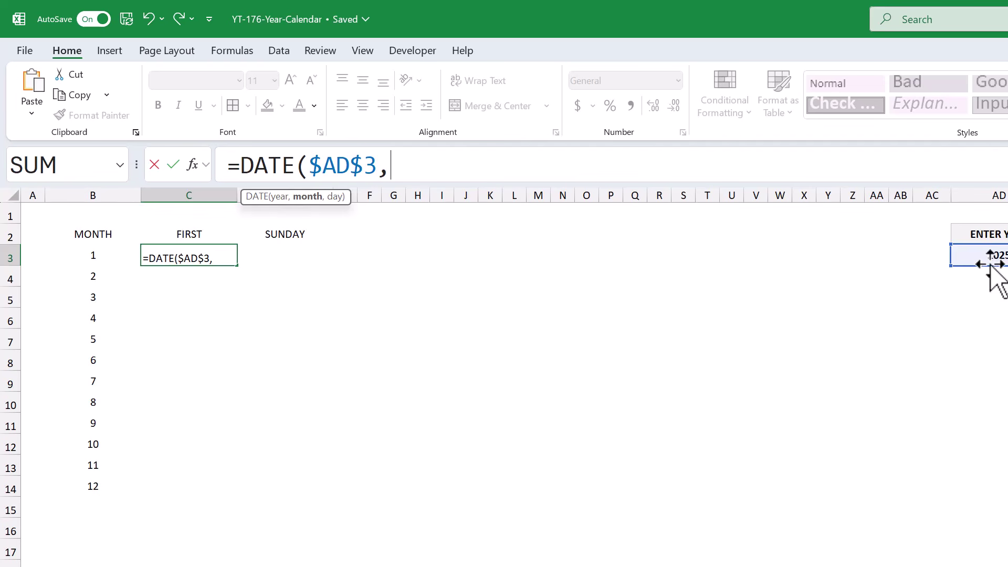
{"action": "type", "text": "B3"}
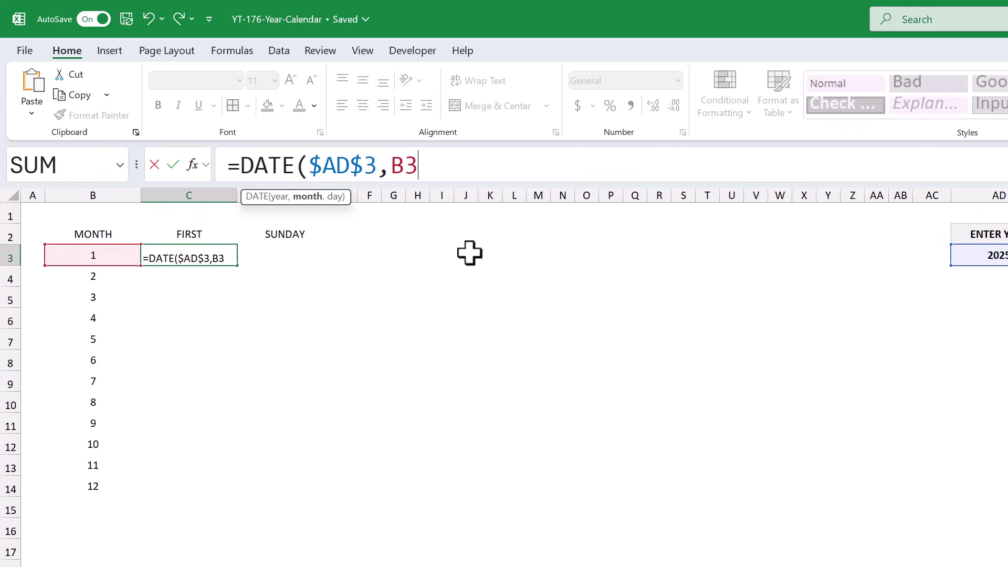
{"action": "type", "text": ",1"}
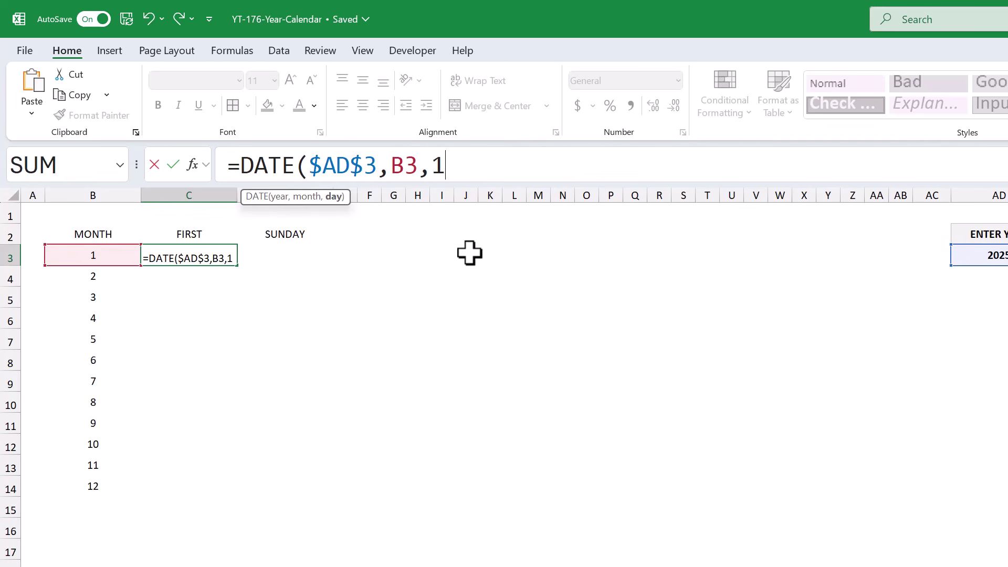
{"action": "type", "text": ")"}
{"action": "key", "text": "Return"}
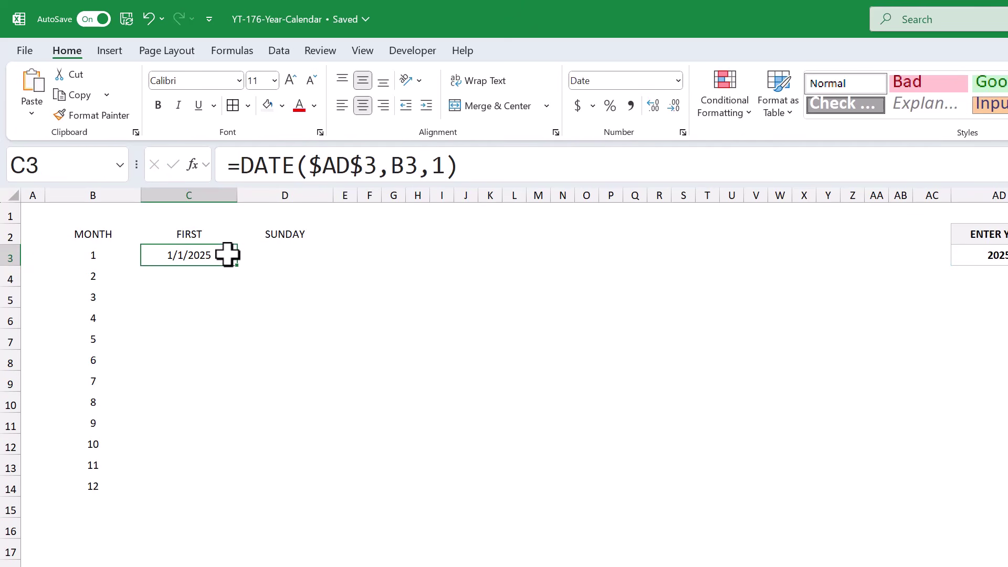
{"action": "left_click_drag", "start_coordinate": [237, 269], "coordinate": [237, 495]}
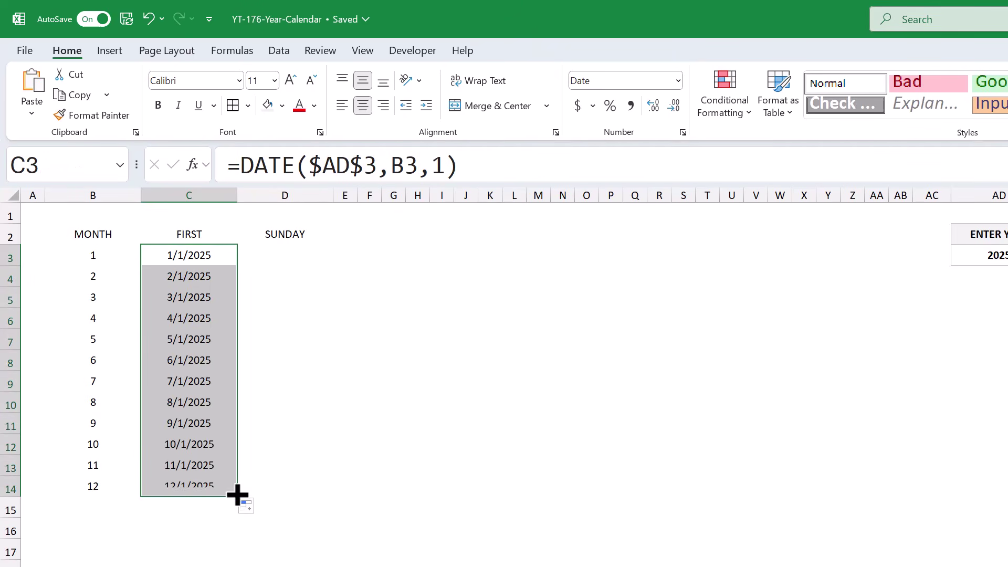
{"action": "left_click", "coordinate": [212, 487]}
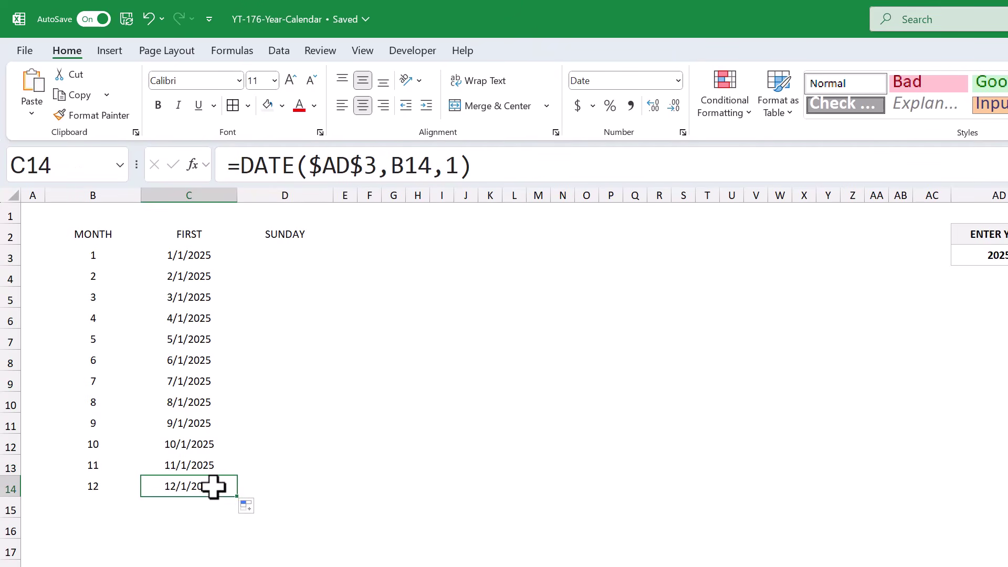
Enter =C3-WEEKDAY(C3,1)+1 in D3 to calculate the Sunday that starts January's first week.
{"action": "left_click", "coordinate": [282, 256]}
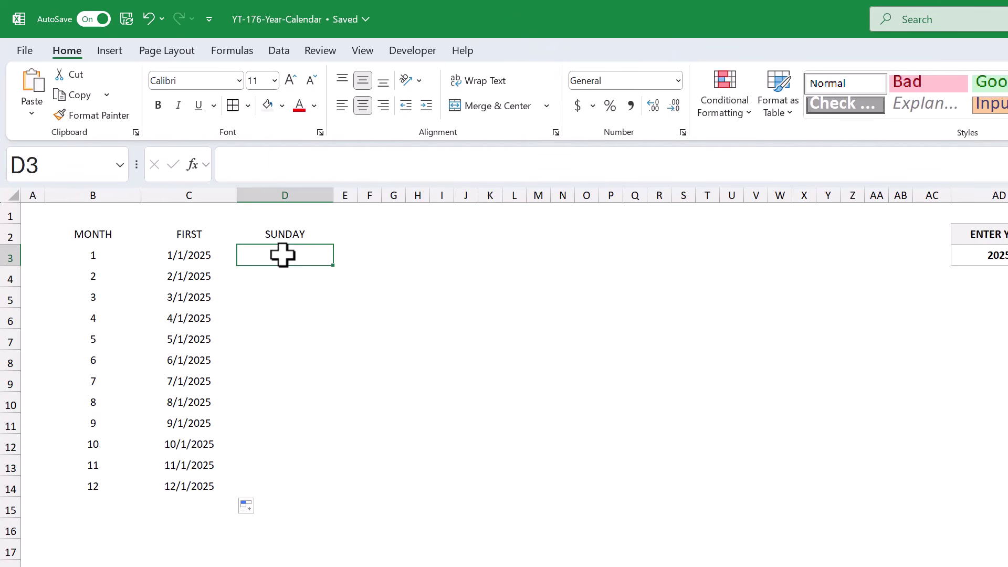
{"action": "left_click", "coordinate": [384, 168]}
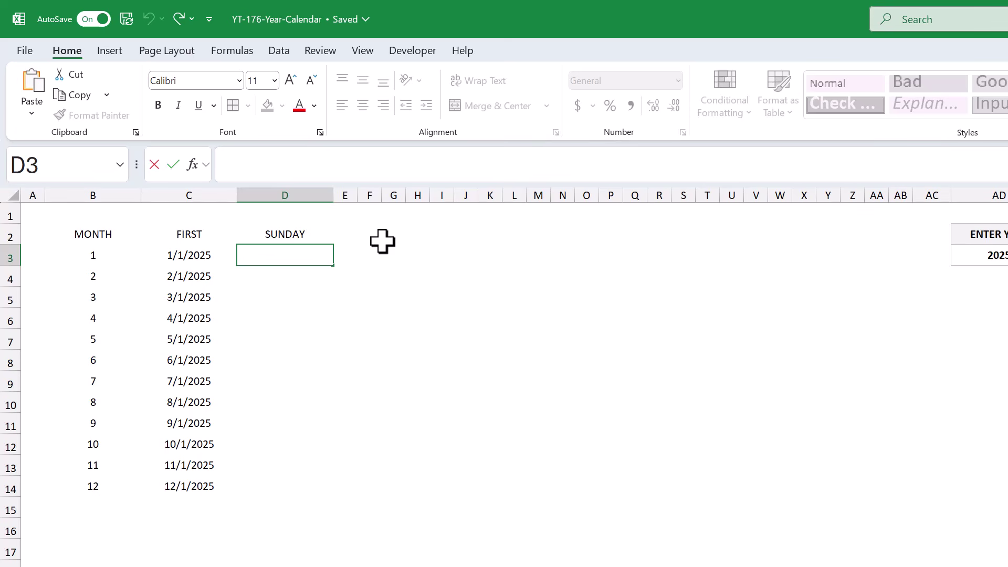
{"action": "type", "text": "="}
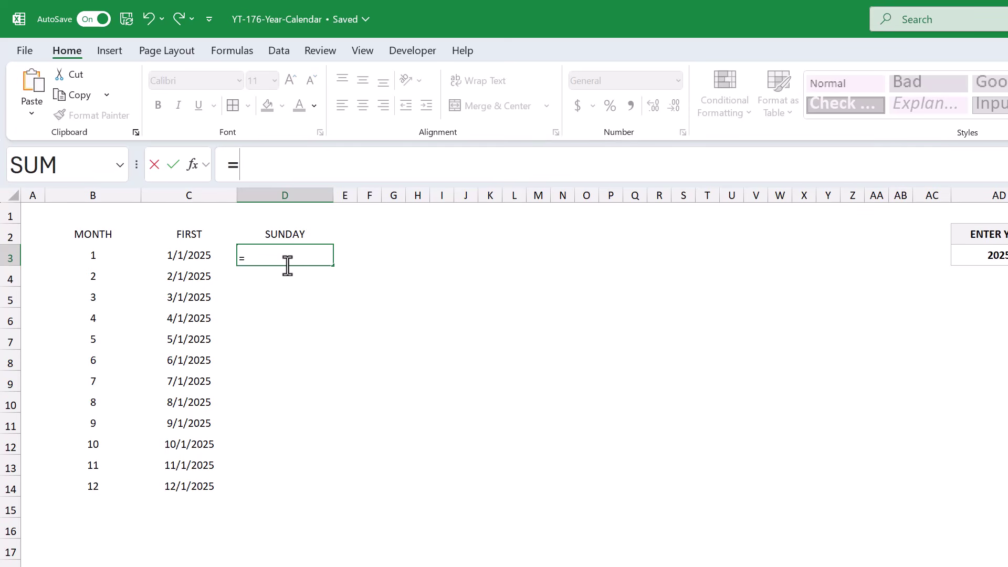
{"action": "left_click", "coordinate": [220, 253]}
{"action": "type", "text": "-wee"}
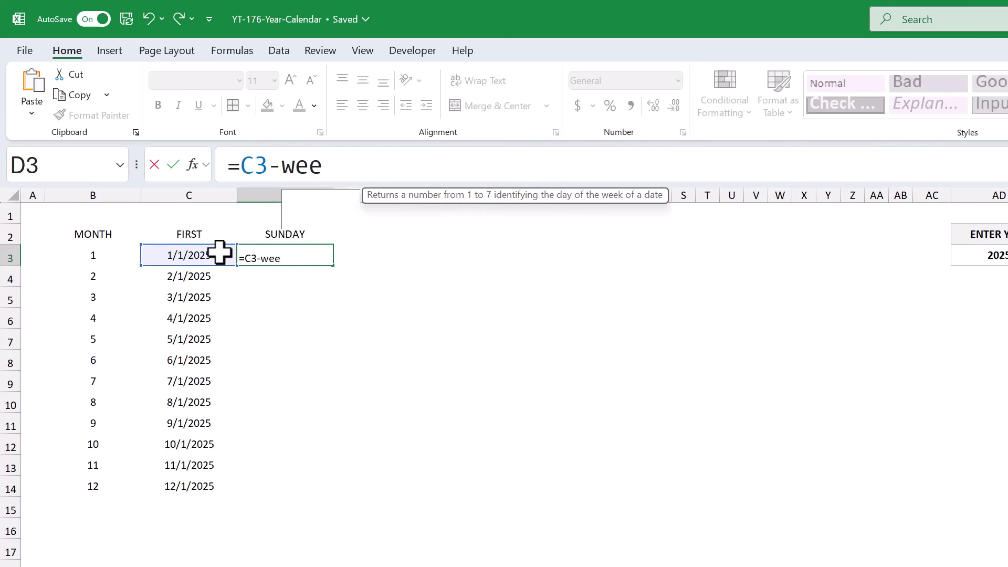
{"action": "key", "text": "Tab"}
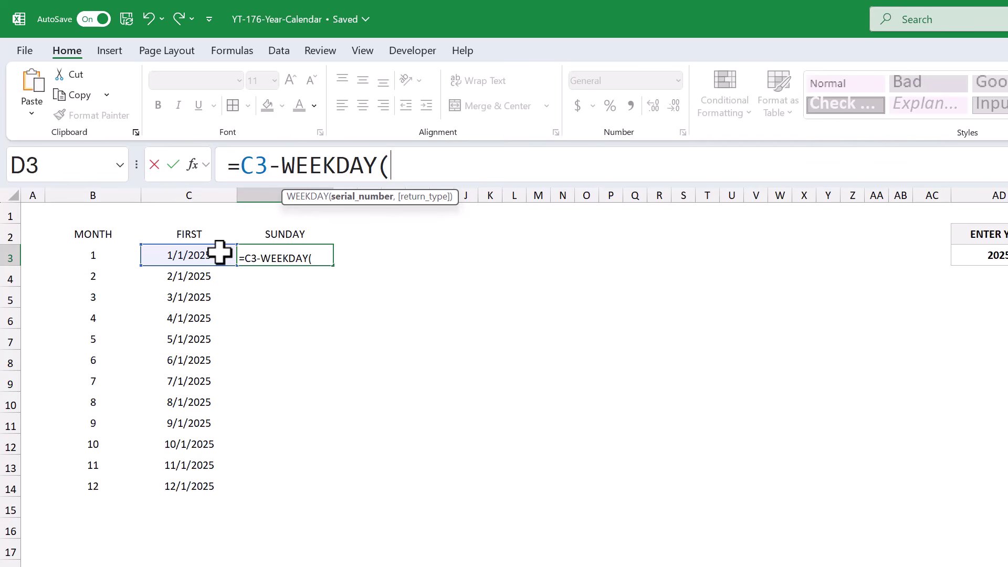
{"action": "left_click", "coordinate": [214, 253]}
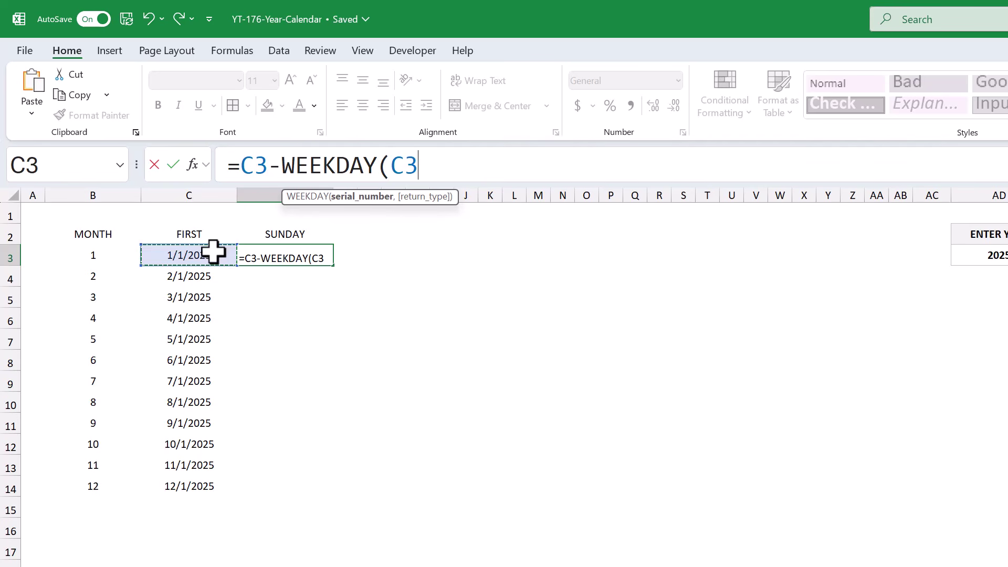
{"action": "type", "text": ",1"}
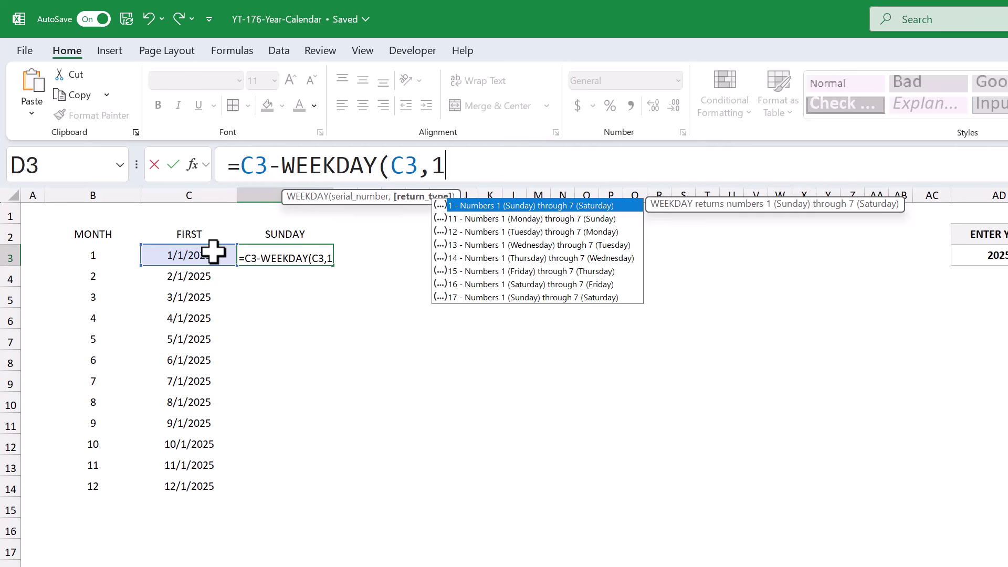
{"action": "type", "text": ")"}
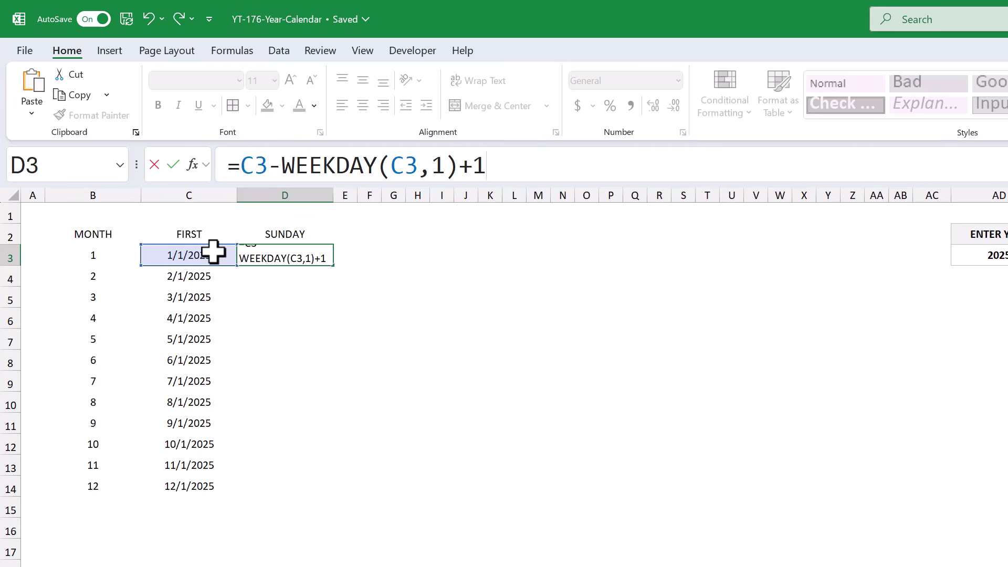
{"action": "type", "text": "+1"}
{"action": "key", "text": "Return"}
Try return type 2 in the WEEKDAY formula in D3 for a Monday start and undo the change.
{"action": "left_click", "coordinate": [310, 256]}
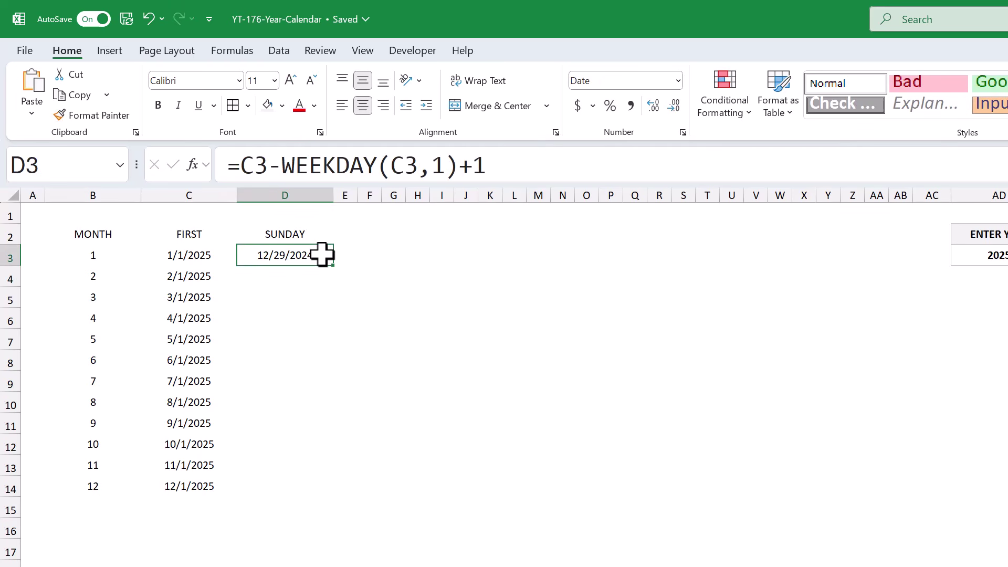
{"action": "left_click", "coordinate": [523, 168]}
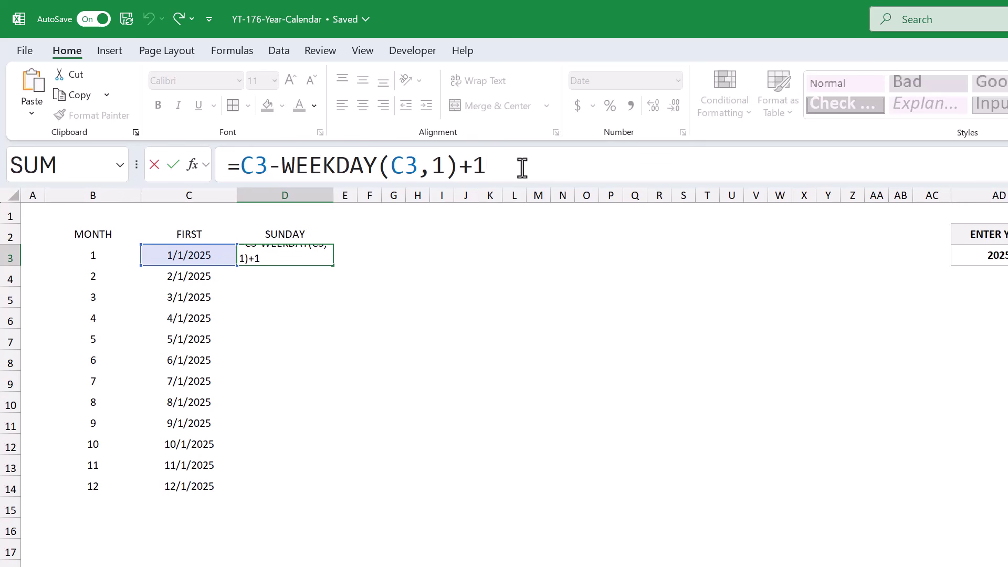
{"action": "left_click", "coordinate": [446, 168]}
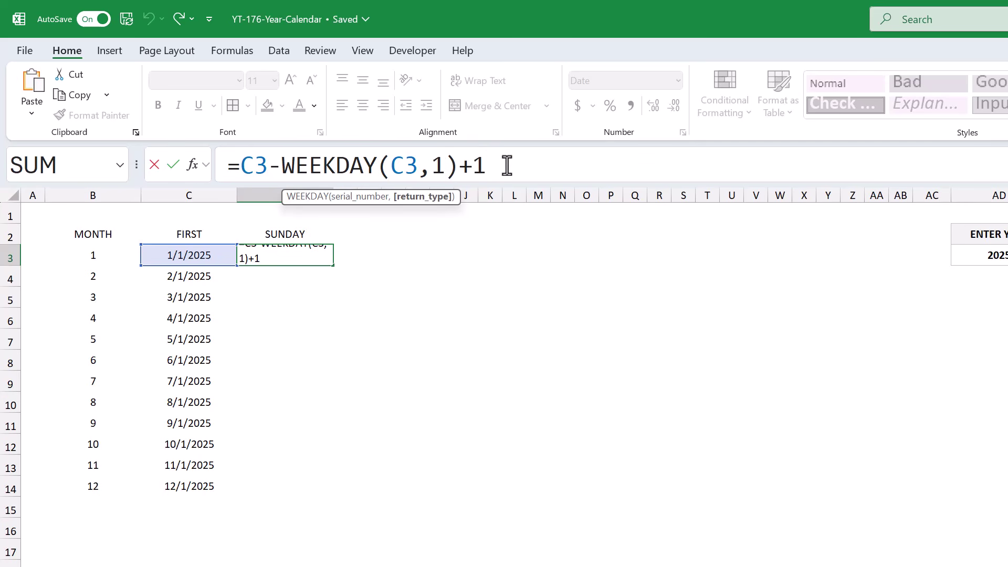
{"action": "key", "text": "BackSpace"}
{"action": "type", "text": "2"}
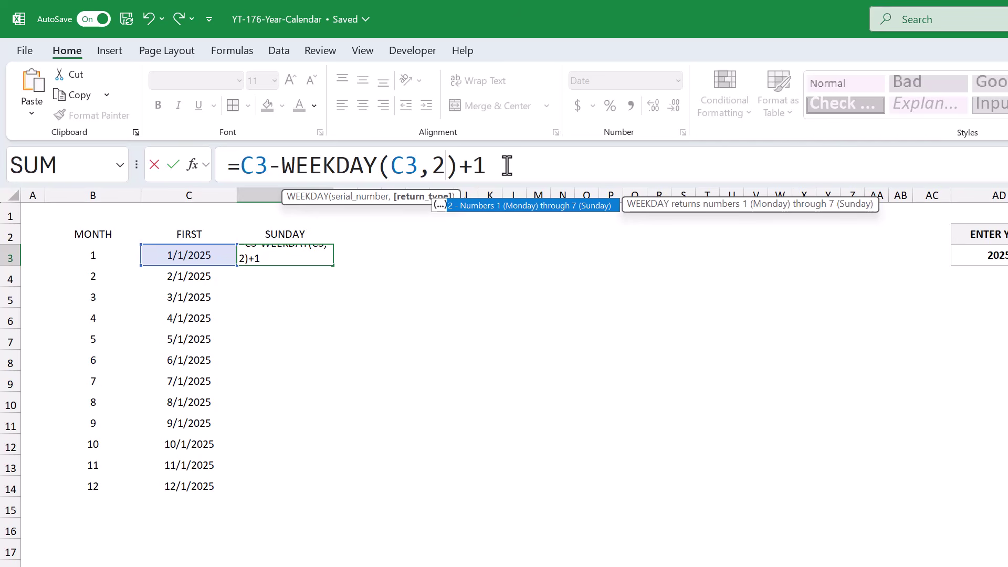
{"action": "key", "text": "Return"}
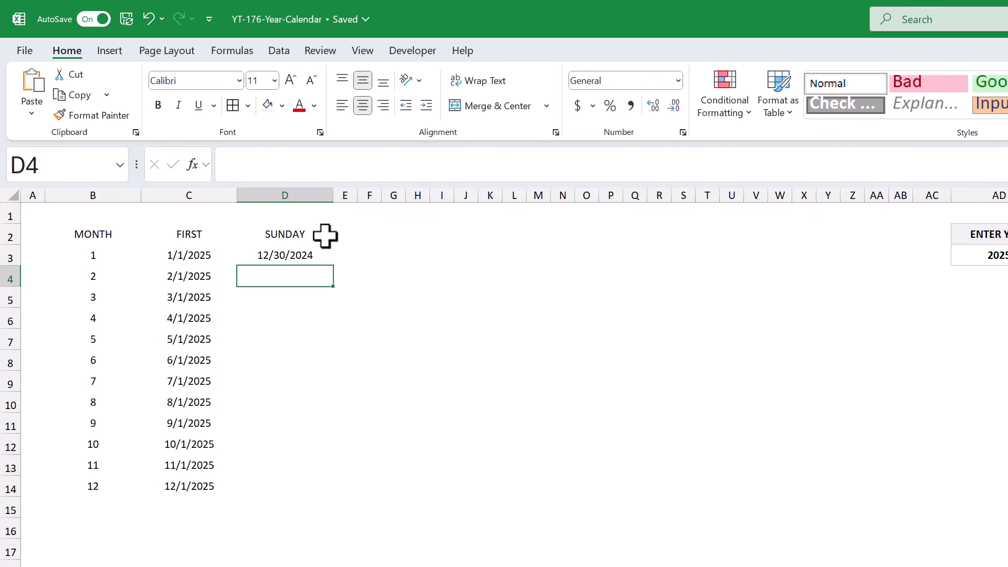
{"action": "left_click", "coordinate": [324, 255]}
{"action": "left_click", "coordinate": [151, 20]}
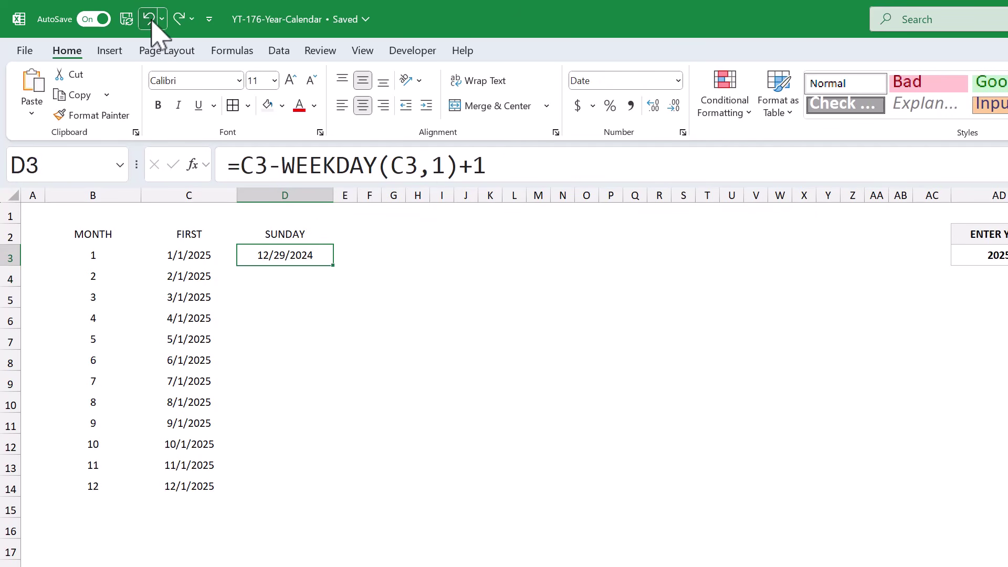
Fill the starting-Sunday formula from D3 down to D14.
{"action": "left_click_drag", "start_coordinate": [338, 267], "coordinate": [320, 491]}
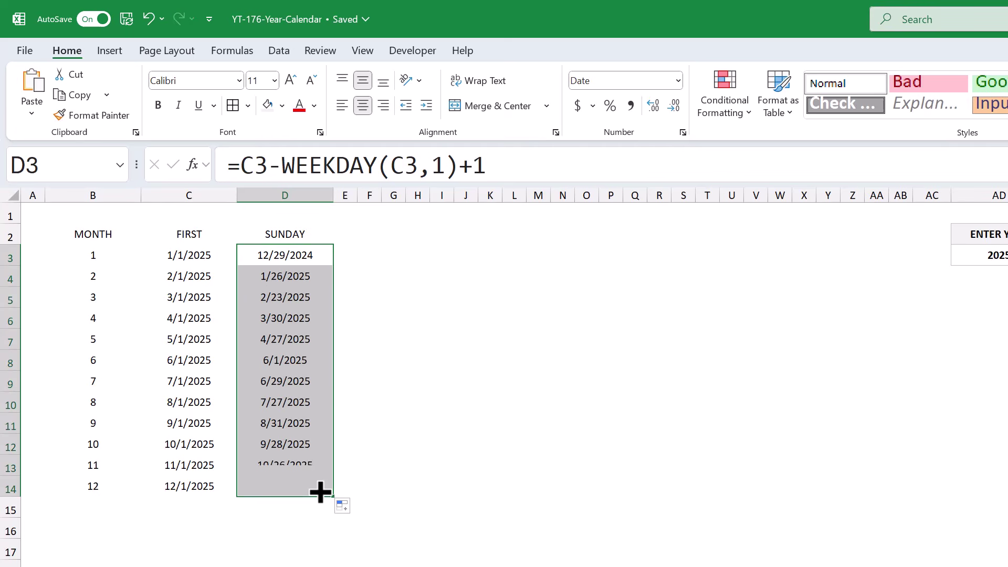
{"action": "left_click", "coordinate": [321, 487]}
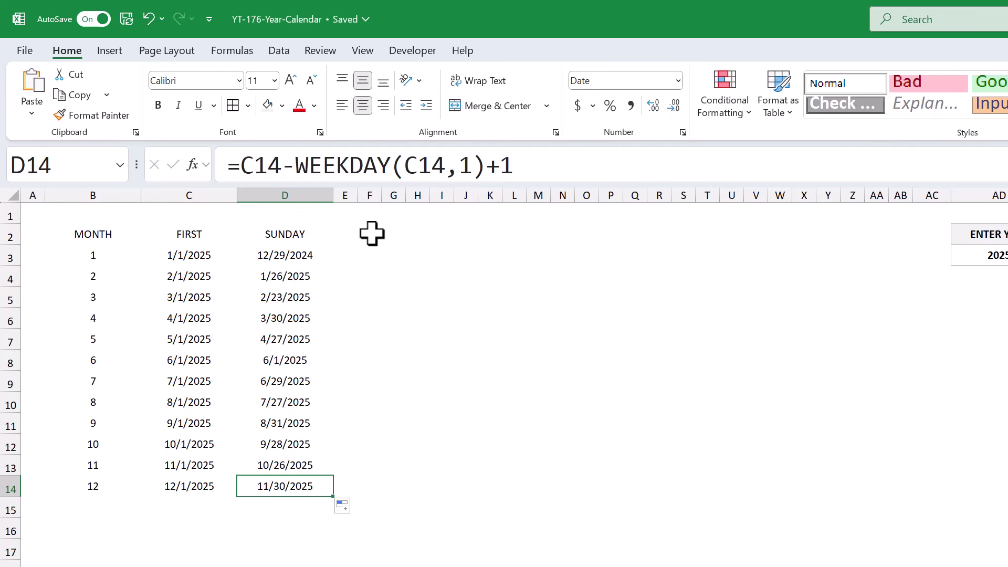
Format F2:L2 as the month title cell with bold text, all borders and a light gray fill, and merge and center it.
{"action": "left_click_drag", "start_coordinate": [371, 232], "coordinate": [520, 231]}
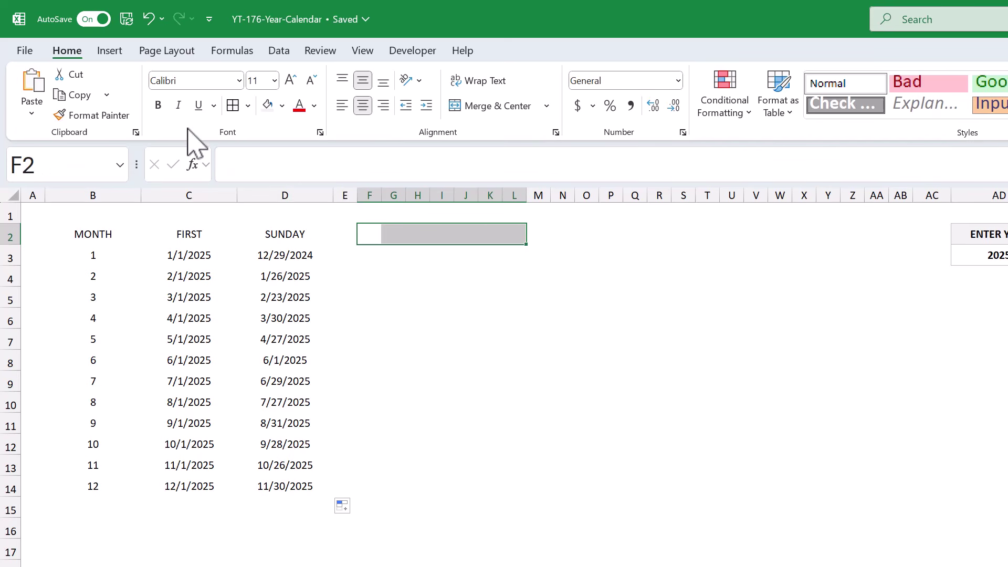
{"action": "left_click", "coordinate": [248, 106]}
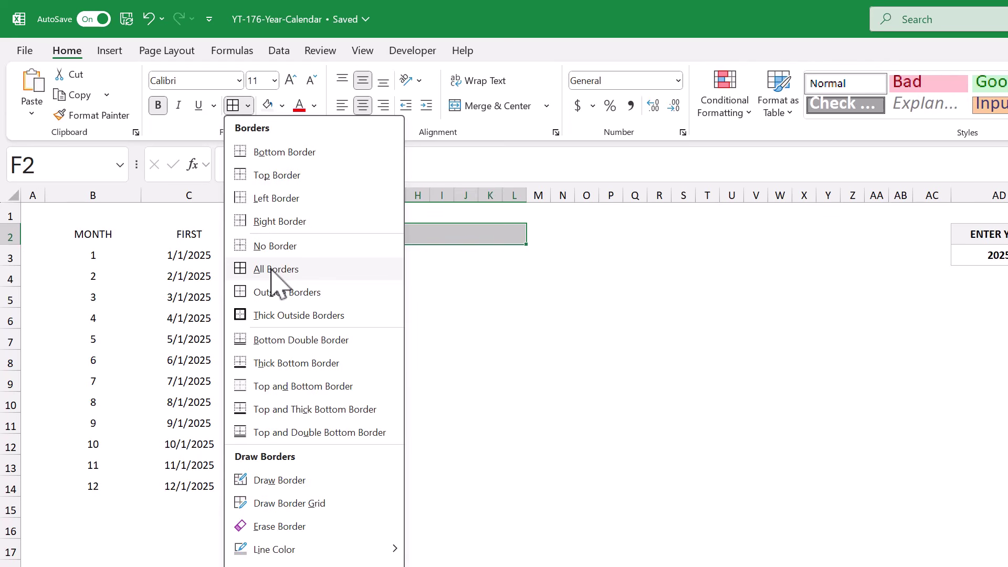
{"action": "left_click", "coordinate": [255, 269]}
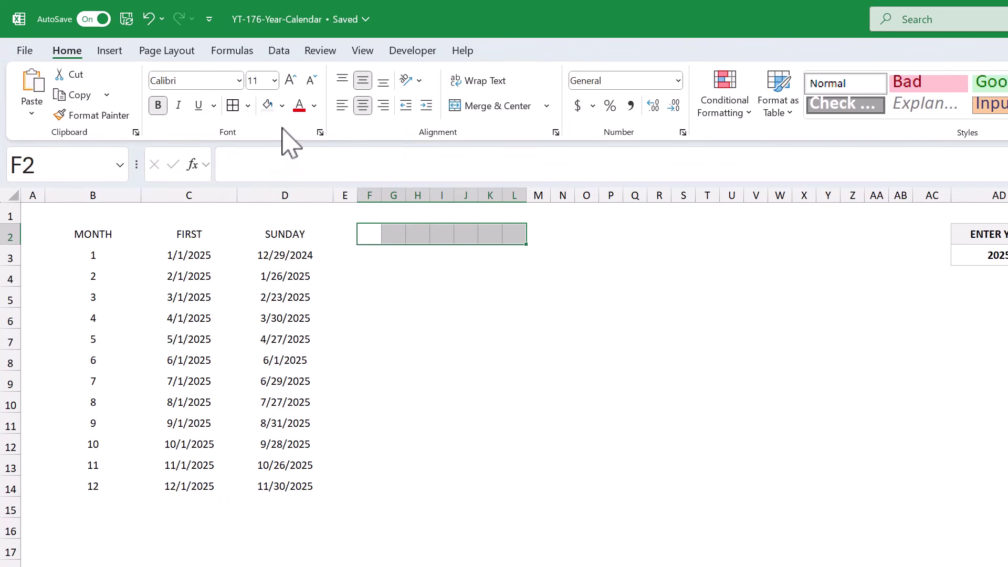
{"action": "left_click", "coordinate": [282, 106]}
{"action": "left_click", "coordinate": [270, 213]}
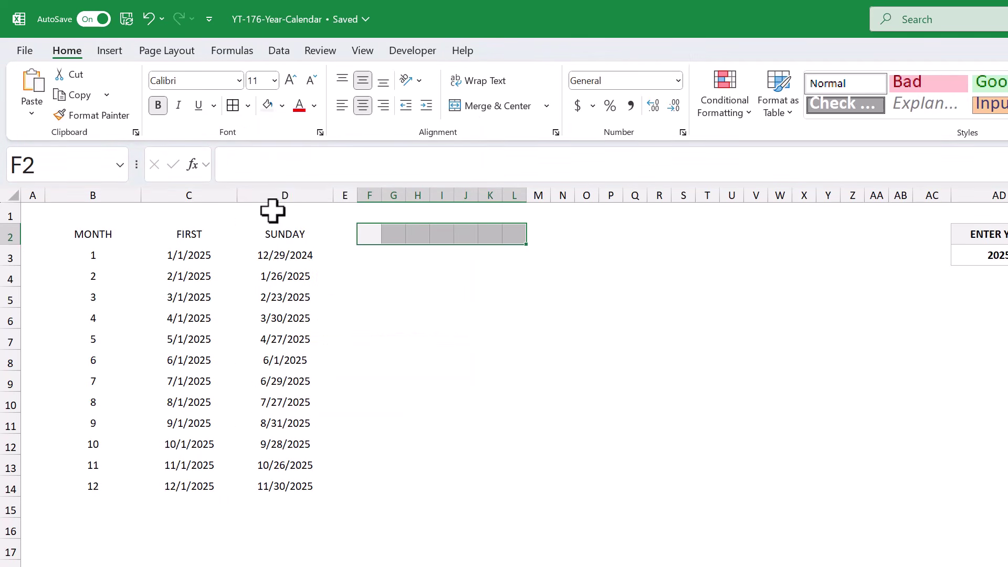
{"action": "left_click", "coordinate": [472, 107]}
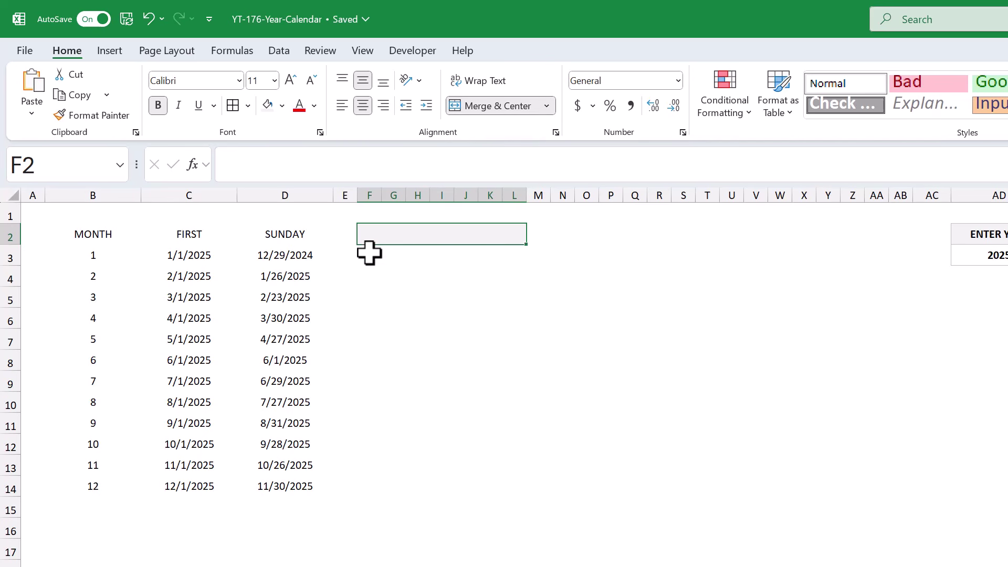
Format the weekday header row F3:L3 with bold text, outside borders and a light blue fill.
{"action": "left_click_drag", "start_coordinate": [369, 253], "coordinate": [523, 244]}
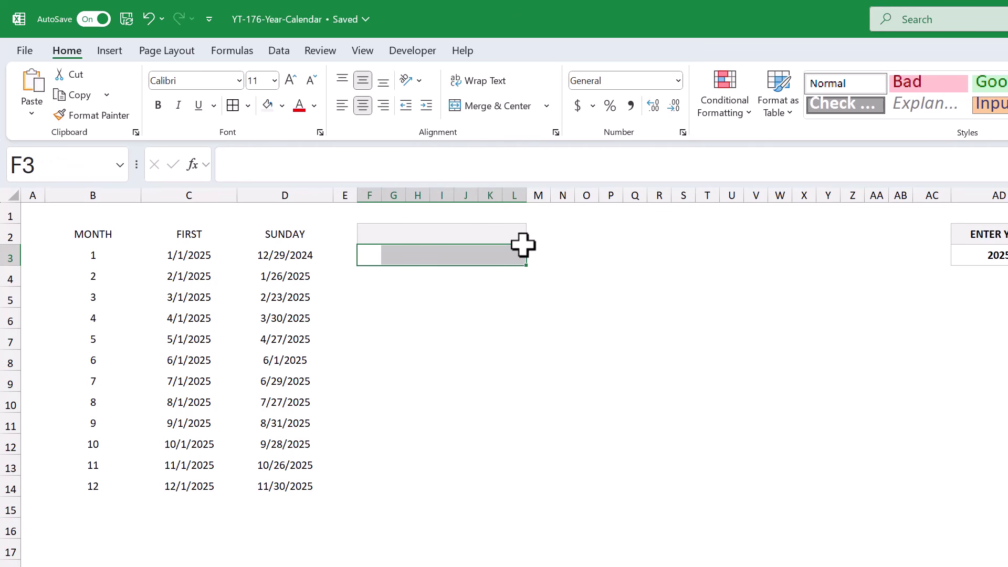
{"action": "left_click", "coordinate": [157, 105]}
{"action": "left_click", "coordinate": [248, 107]}
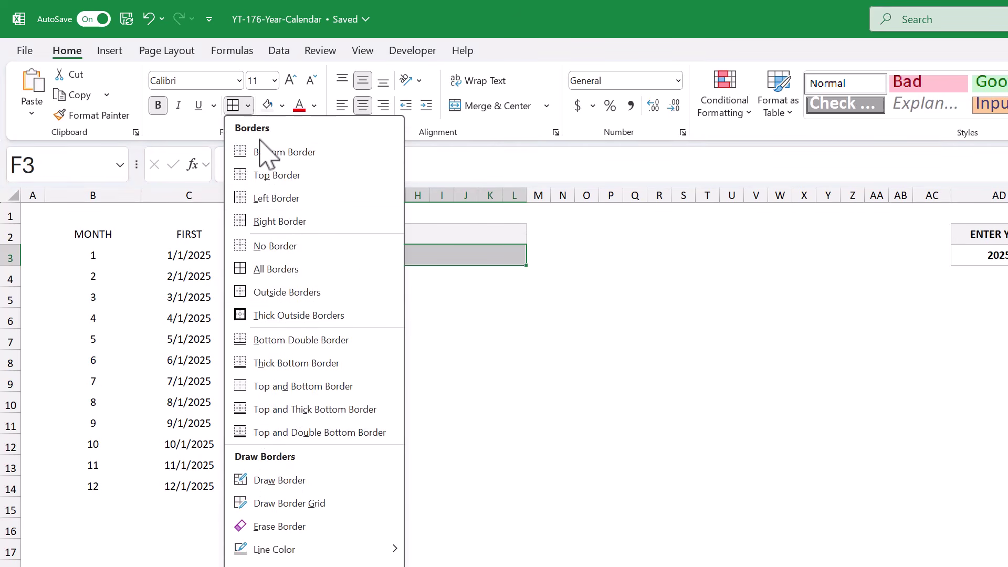
{"action": "left_click", "coordinate": [295, 296]}
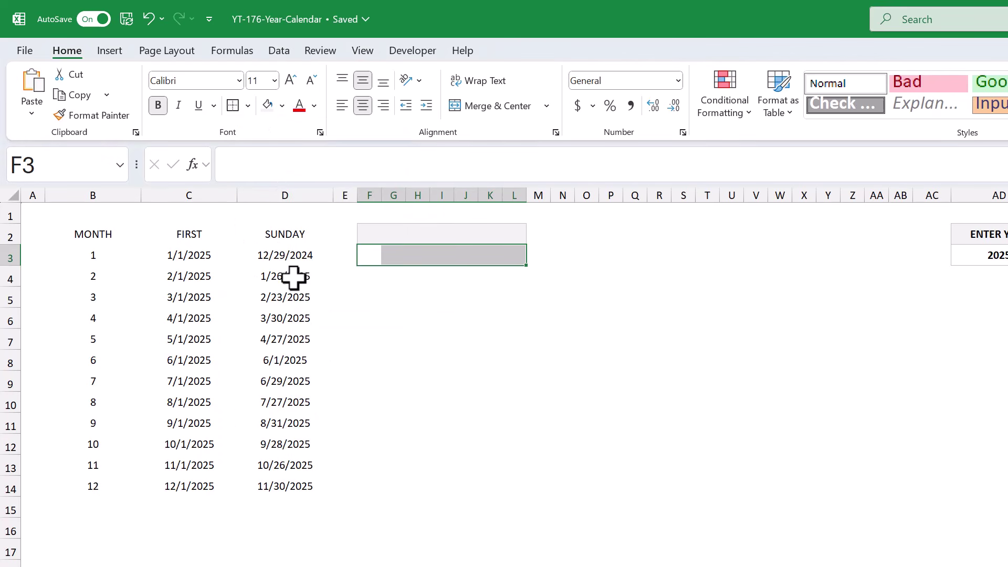
{"action": "left_click", "coordinate": [282, 105]}
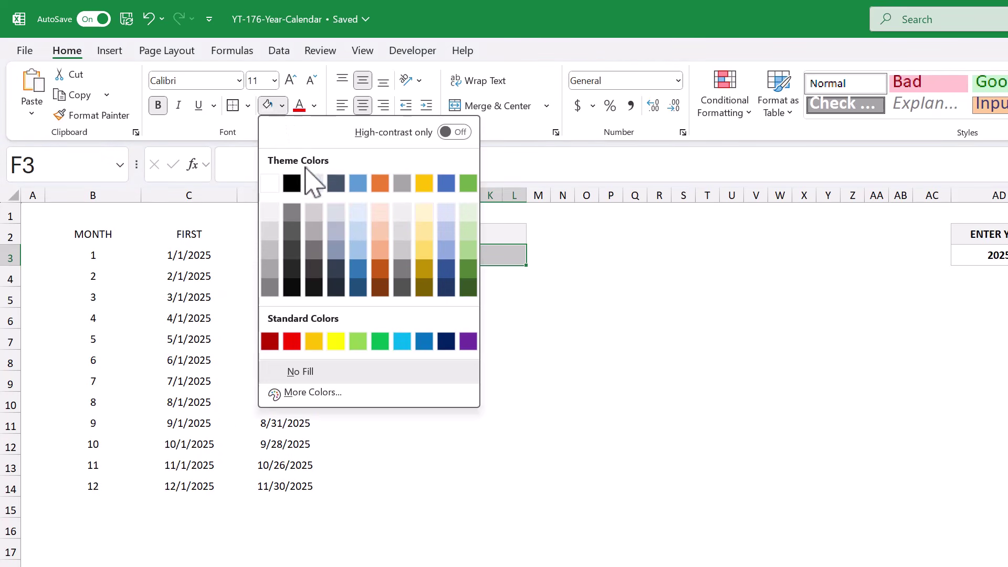
{"action": "left_click", "coordinate": [357, 224]}
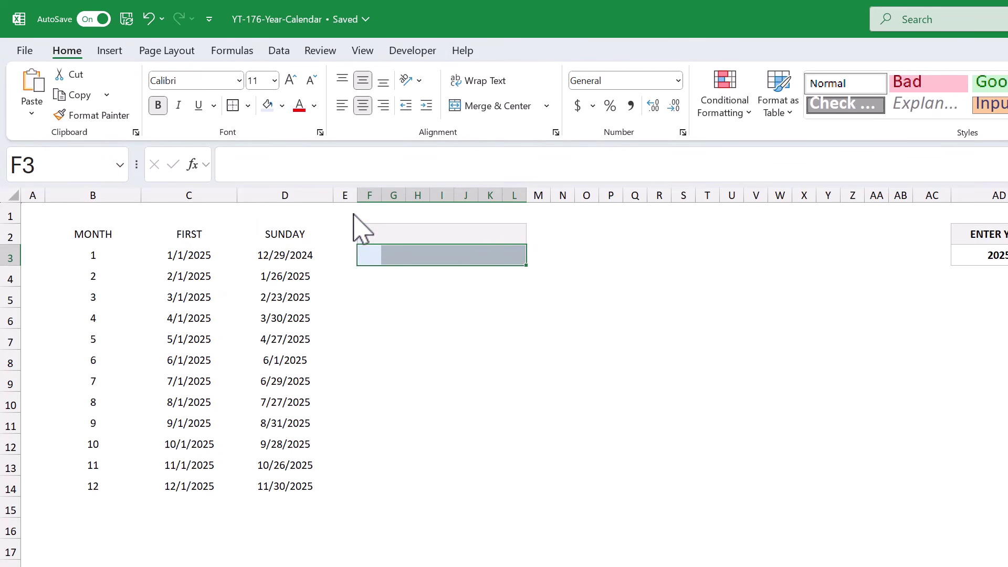
Make the date grid F4:L9 bold and apply all borders to it.
{"action": "left_click_drag", "start_coordinate": [376, 272], "coordinate": [509, 376]}
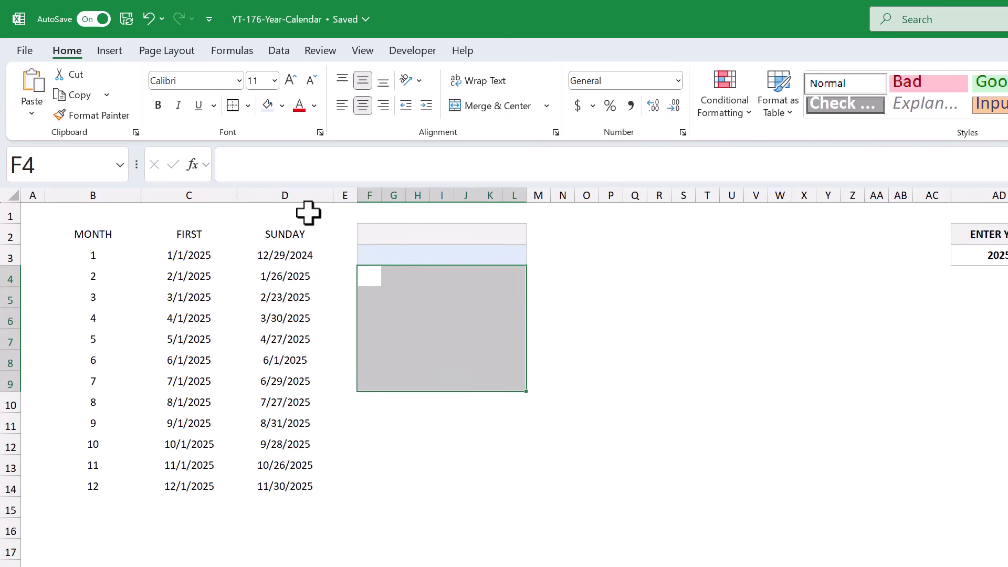
{"action": "left_click", "coordinate": [157, 105]}
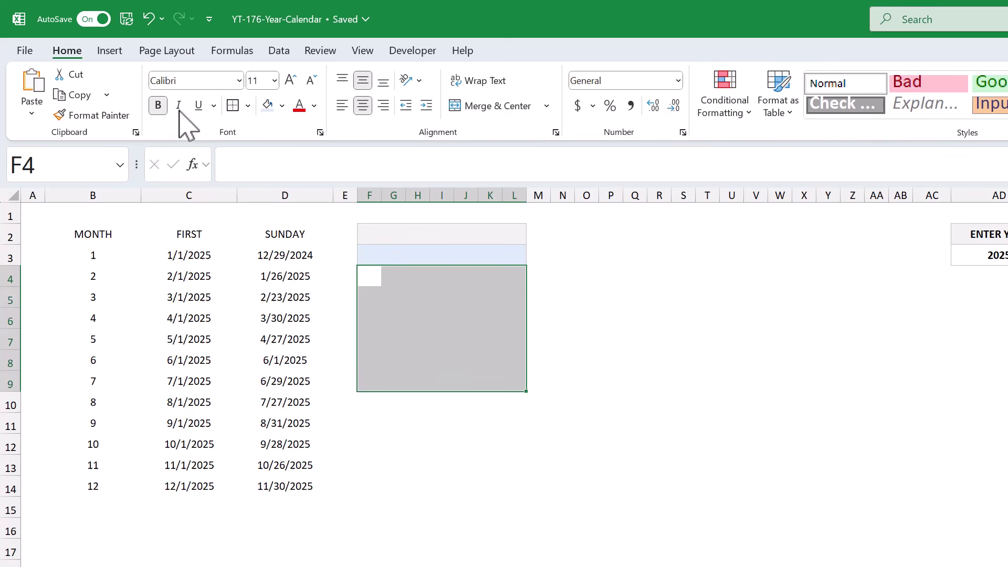
{"action": "left_click", "coordinate": [248, 106]}
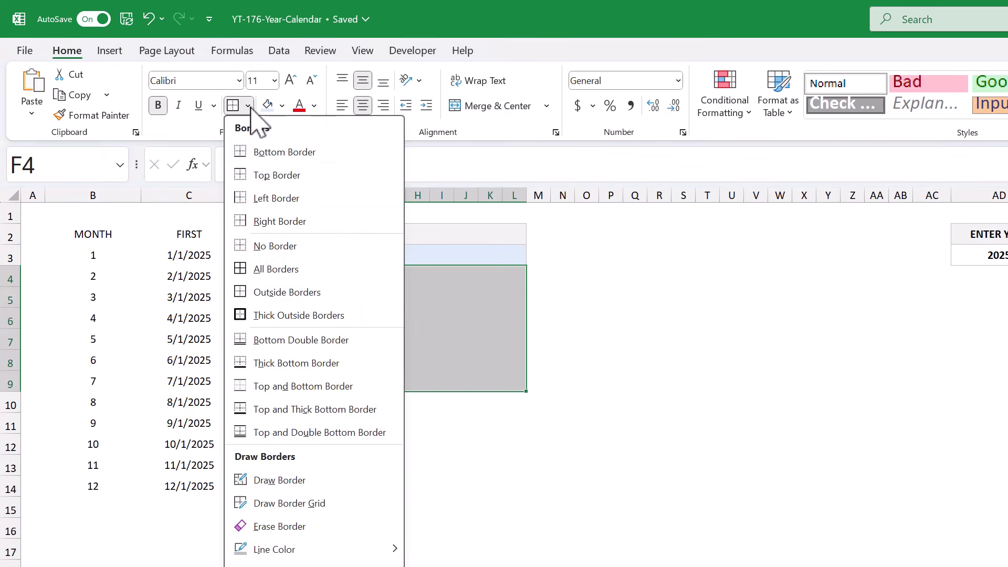
{"action": "left_click", "coordinate": [276, 269]}
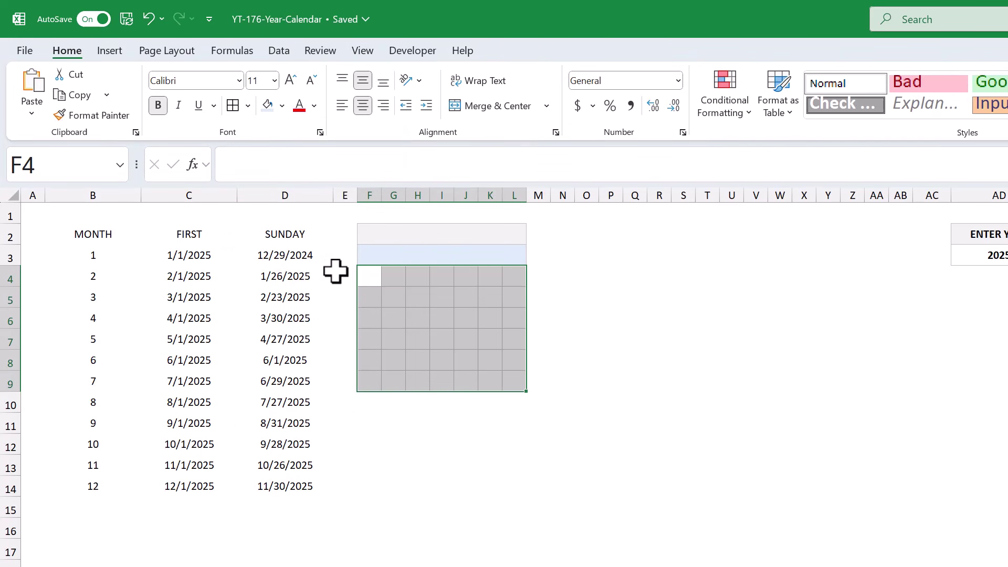
Apply the custom number format d to the date grid F4:L9 so that only day numbers show.
{"action": "right_click", "coordinate": [411, 273]}
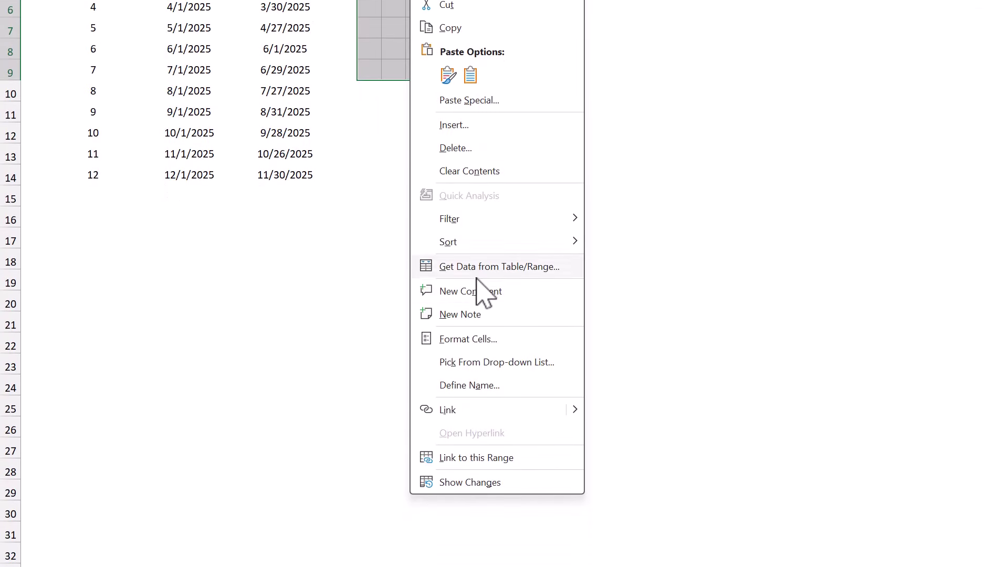
{"action": "left_click", "coordinate": [472, 340]}
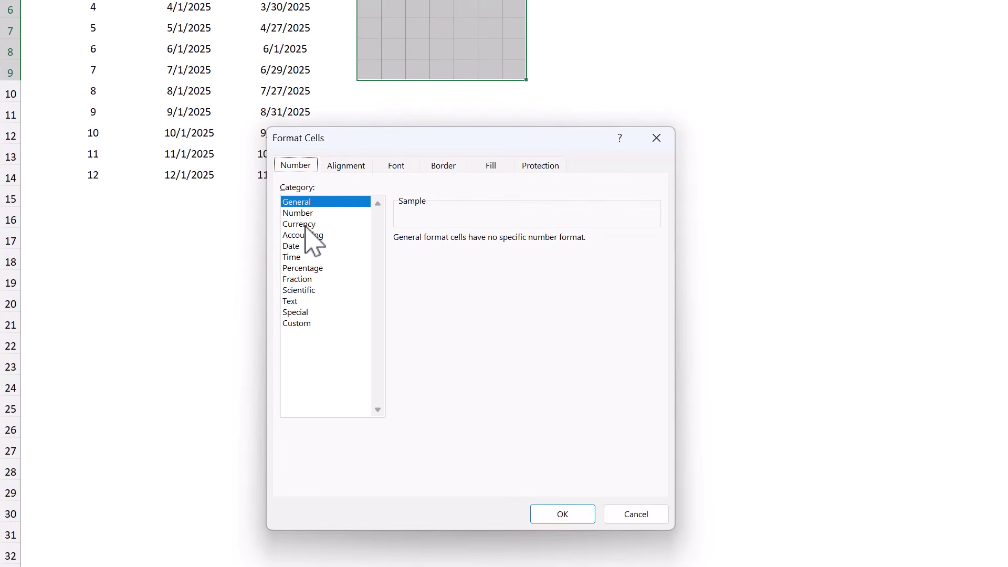
{"action": "left_click", "coordinate": [304, 324]}
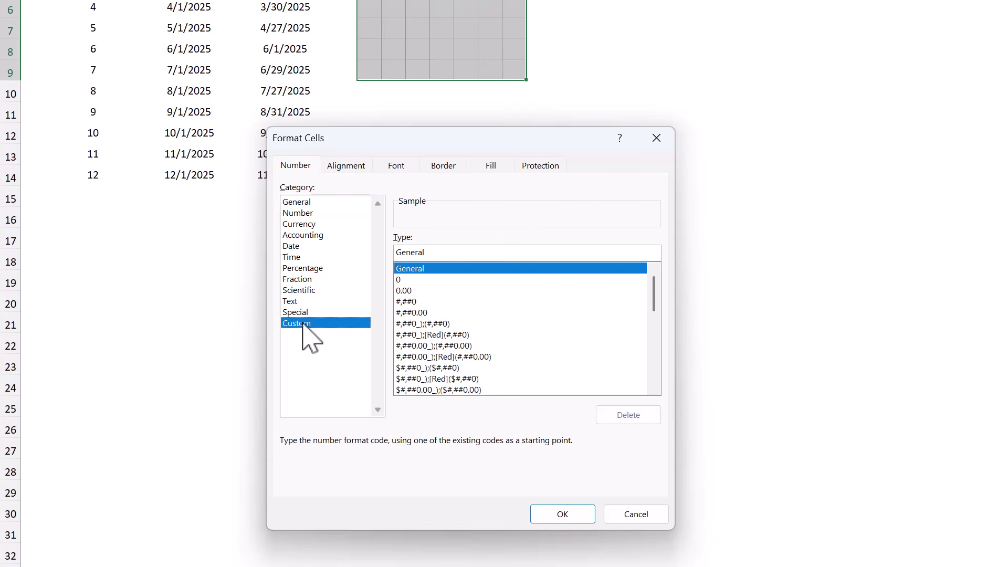
{"action": "double_click", "coordinate": [426, 253]}
{"action": "type", "text": "d"}
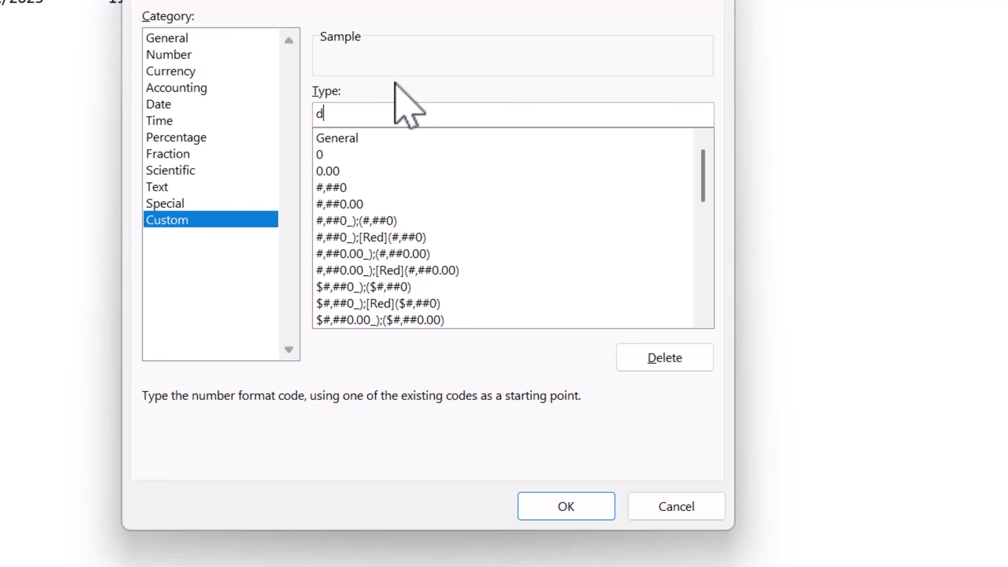
{"action": "left_click", "coordinate": [541, 506]}
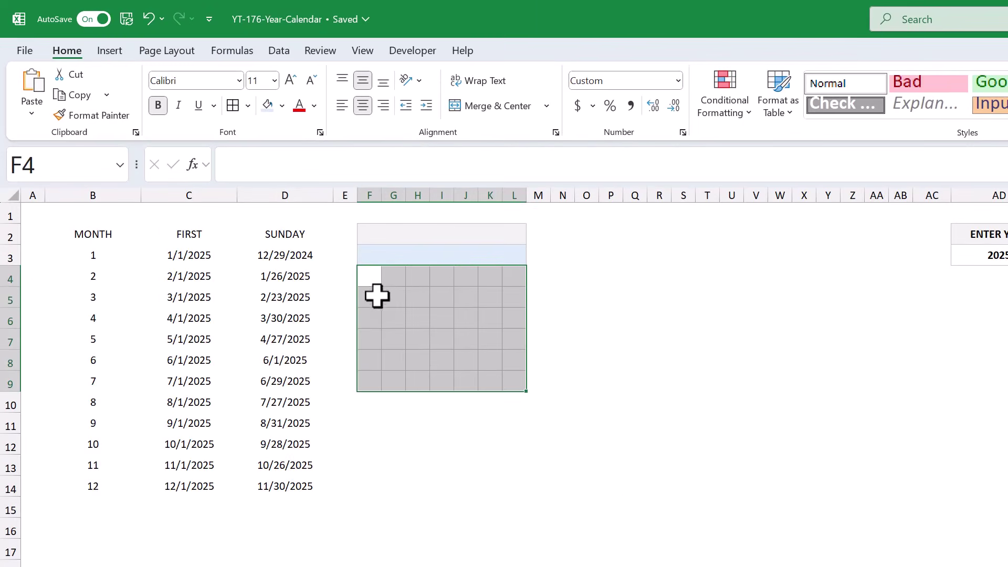
Enter the weekday headers SU, M, TU, W, TH, F and SA in cells F3 through L3.
{"action": "left_click", "coordinate": [370, 281]}
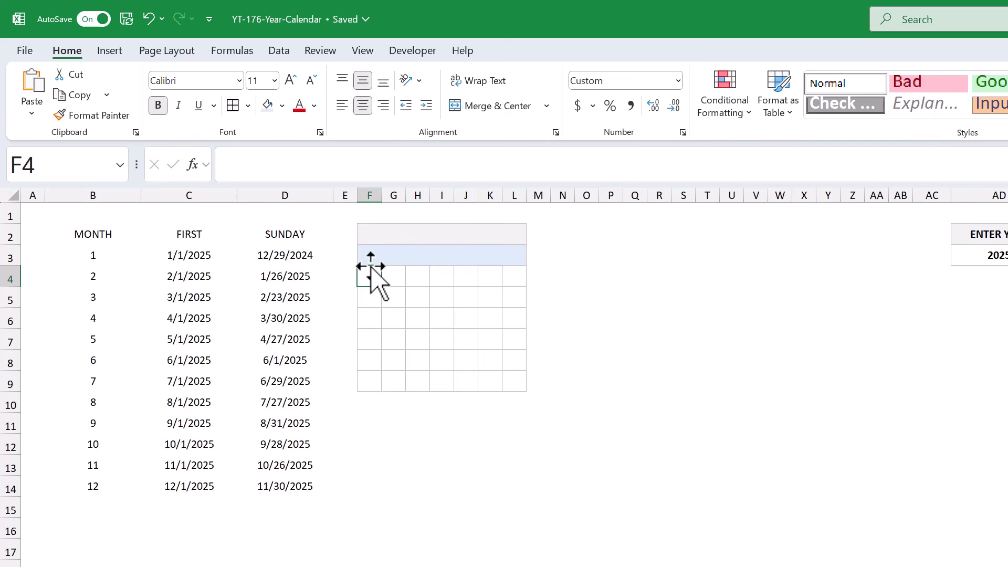
{"action": "left_click", "coordinate": [369, 255]}
{"action": "type", "text": "S"}
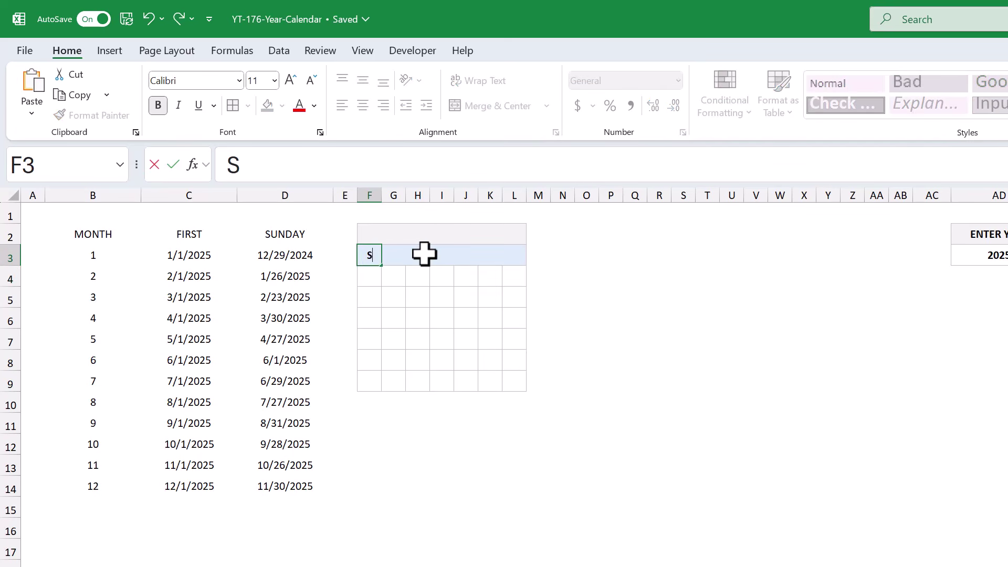
{"action": "type", "text": "U"}
{"action": "key", "text": "Tab"}
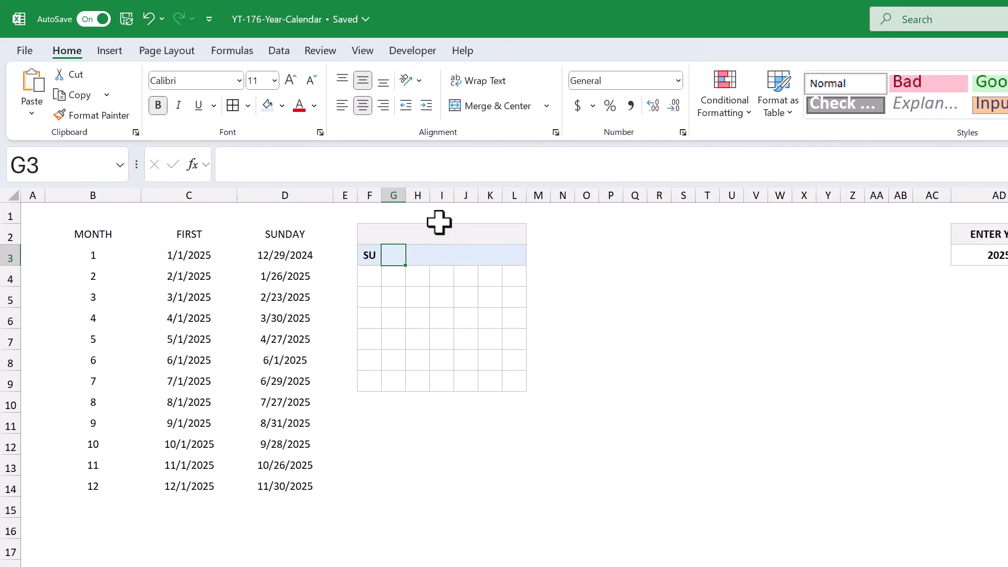
{"action": "type", "text": "M"}
{"action": "key", "text": "Tab"}
{"action": "type", "text": "TU"}
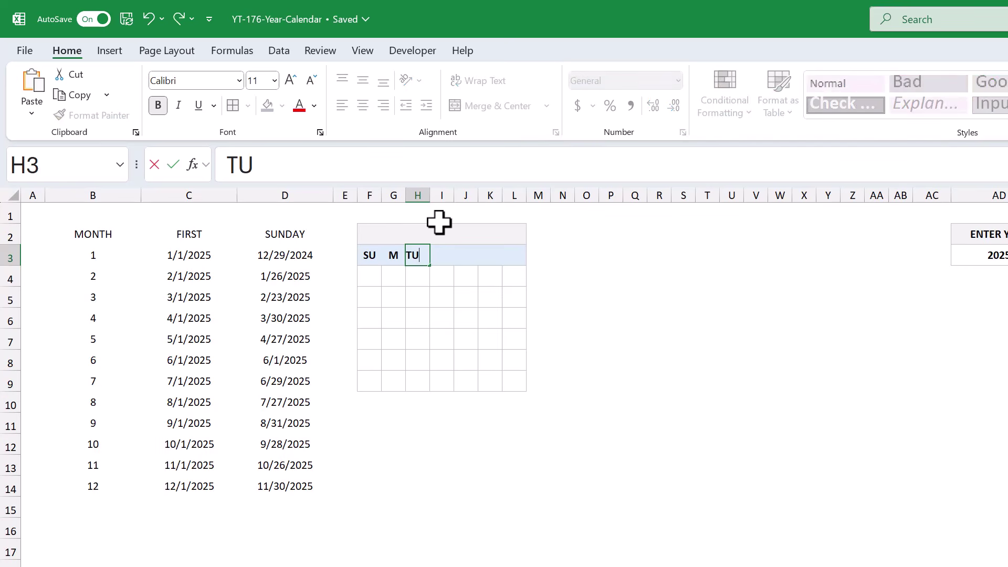
{"action": "key", "text": "Tab"}
{"action": "type", "text": "W"}
{"action": "key", "text": "Tab"}
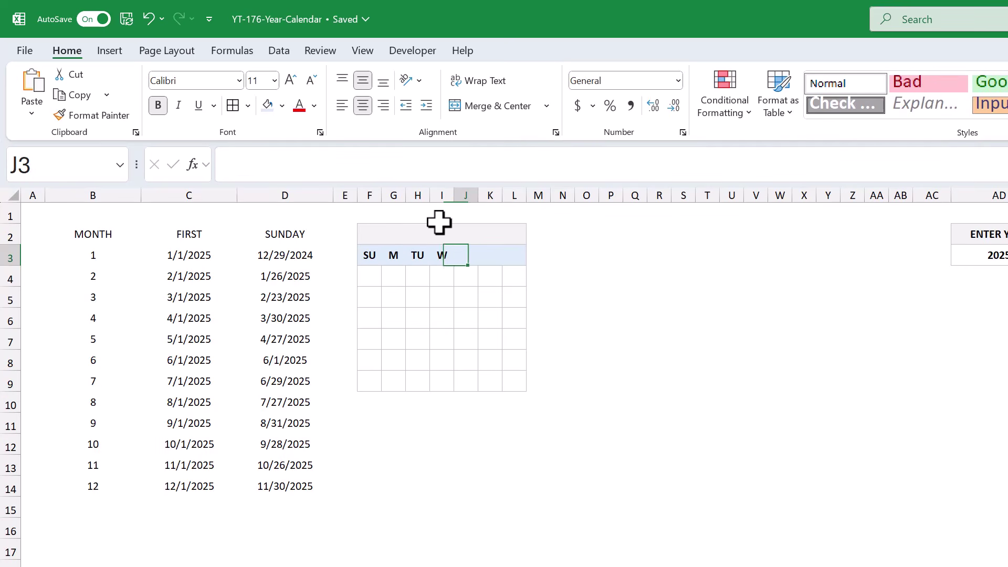
{"action": "type", "text": "TH"}
{"action": "key", "text": "Tab"}
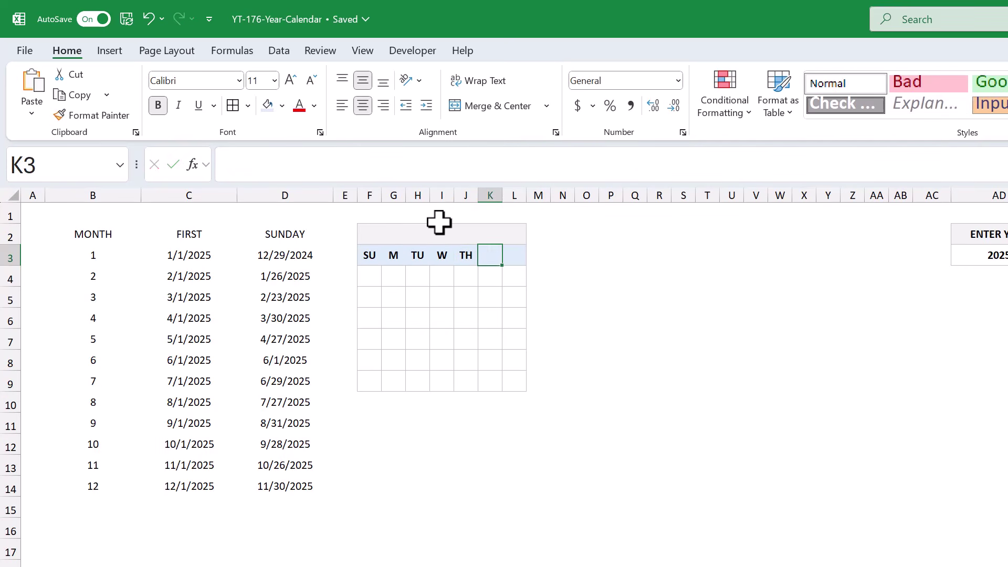
{"action": "type", "text": "F"}
{"action": "key", "text": "Tab"}
{"action": "type", "text": "S"}
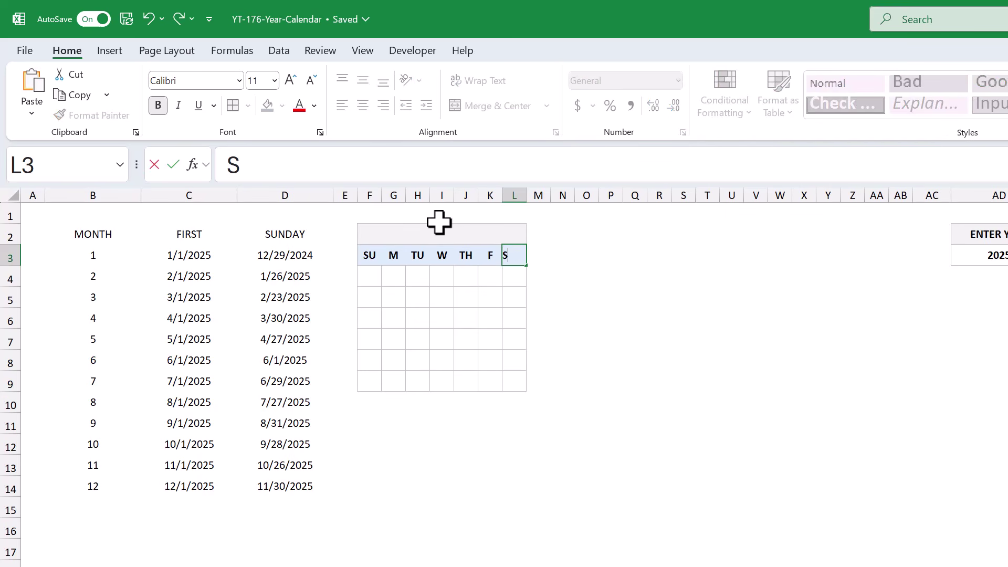
{"action": "type", "text": "A"}
{"action": "key", "text": "Return"}
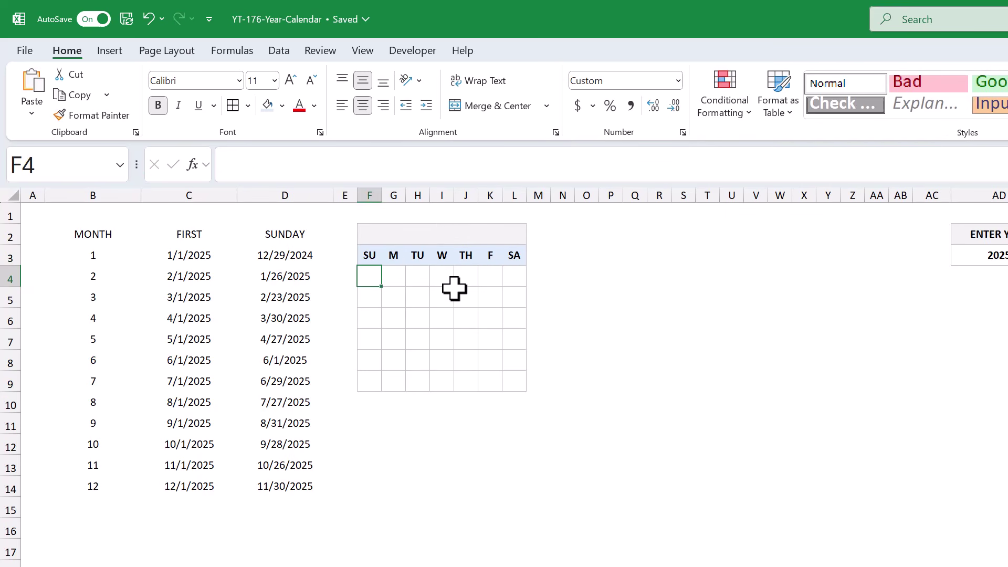
{"action": "left_click_drag", "start_coordinate": [370, 255], "coordinate": [525, 267]}
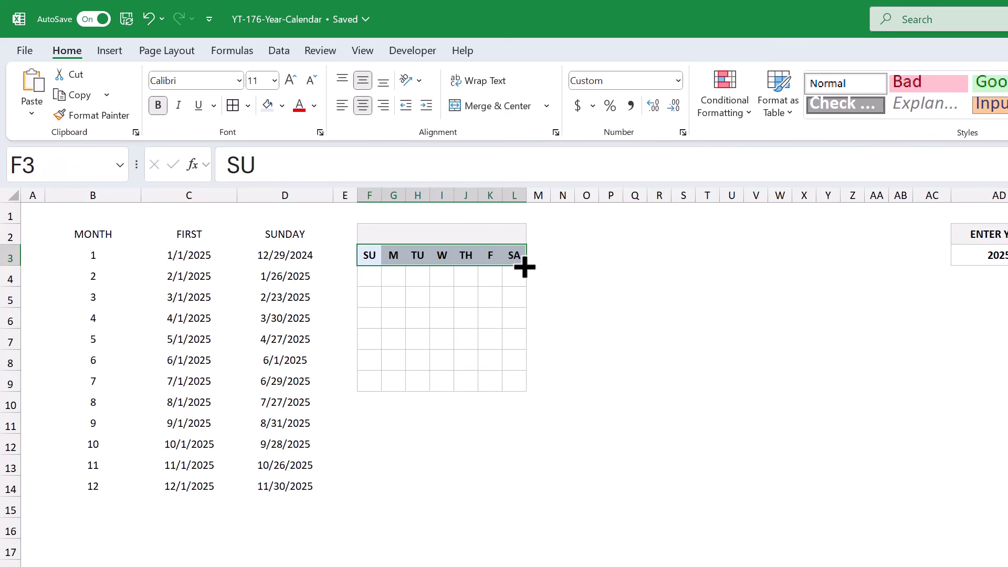
{"action": "left_click", "coordinate": [419, 298]}
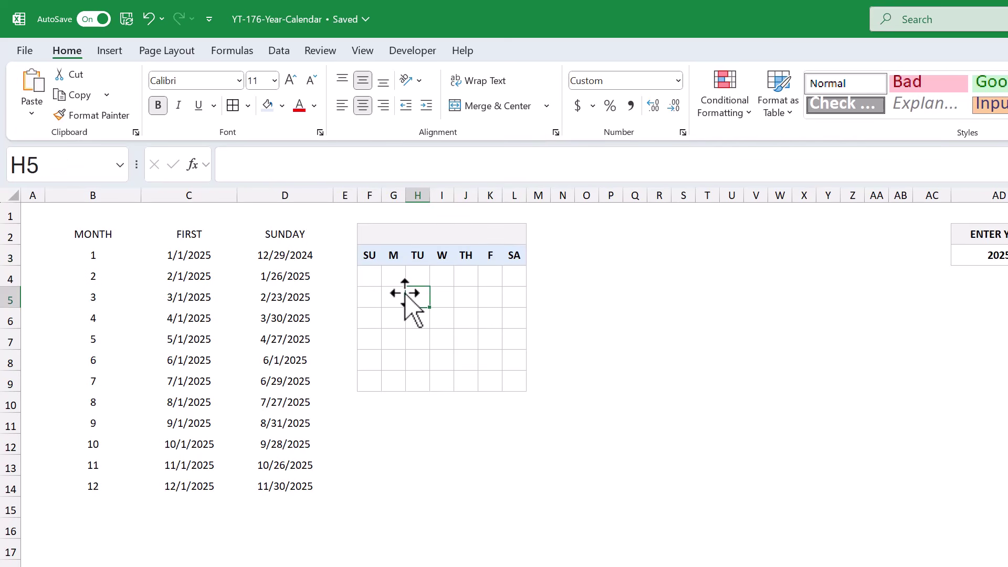
Enter the formula =$D$3 in F4 so the first date cell refers to January's starting Sunday.
{"action": "left_click", "coordinate": [372, 279]}
{"action": "left_click", "coordinate": [435, 159]}
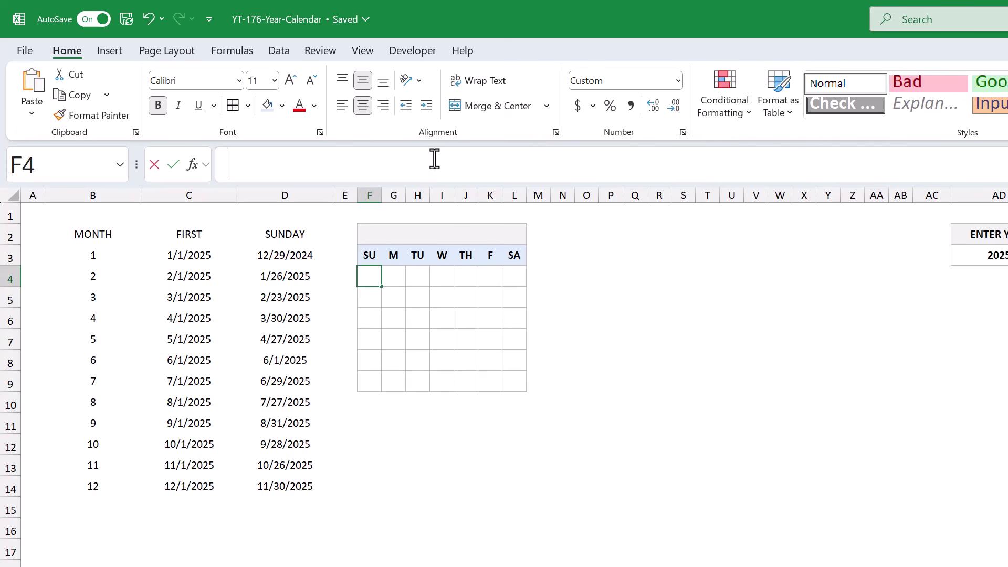
{"action": "type", "text": "=$D"}
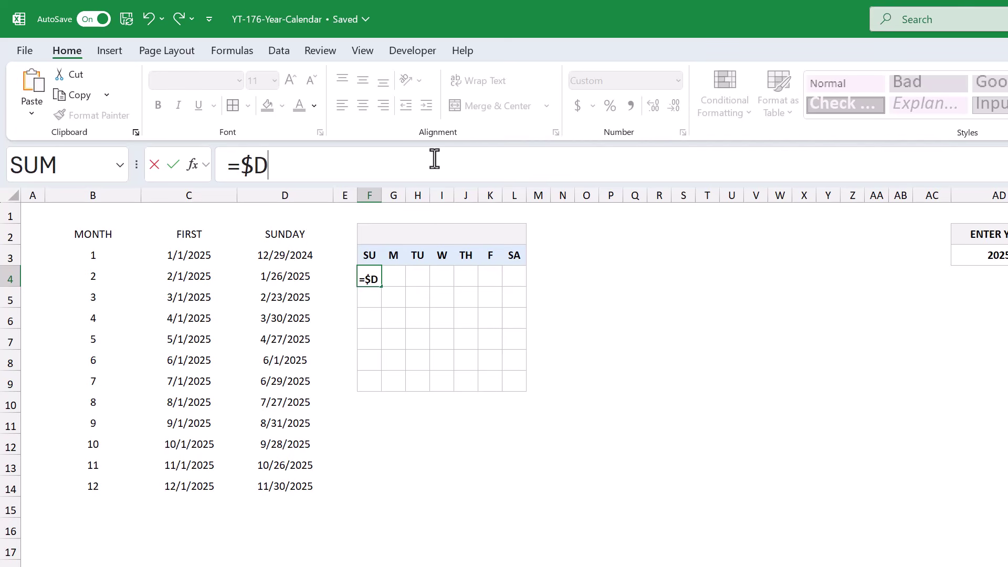
{"action": "type", "text": "$3"}
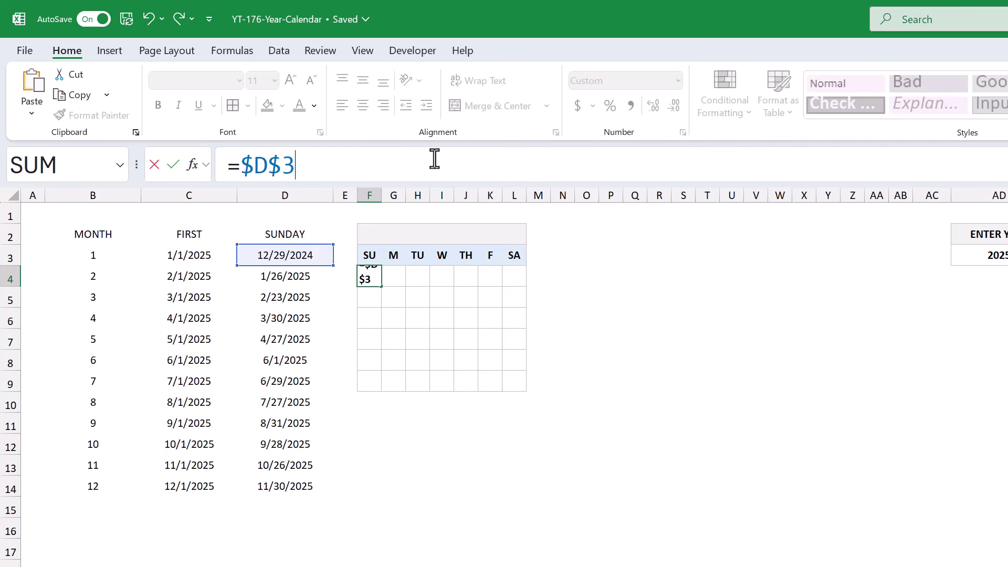
{"action": "key", "text": "Return"}
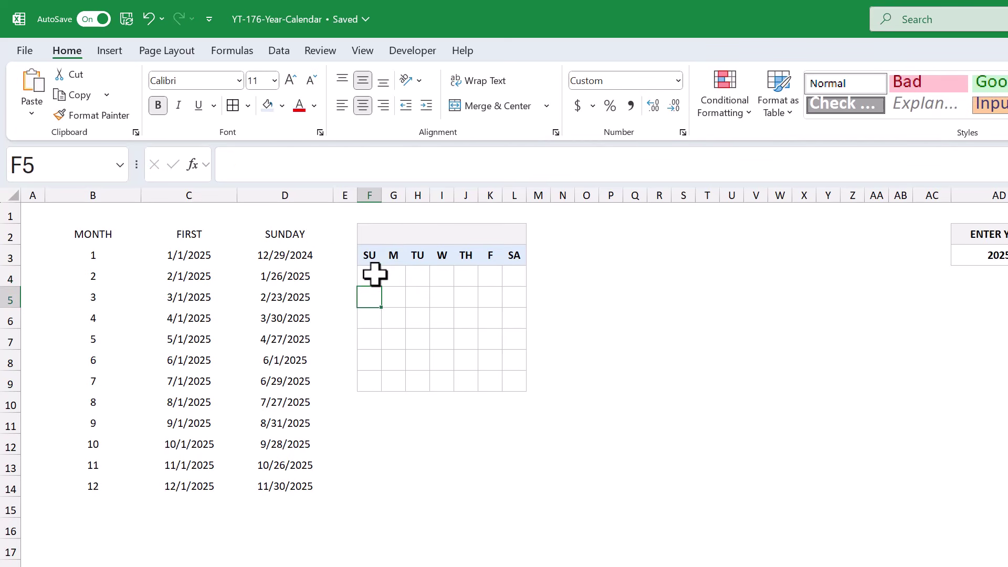
{"action": "left_click", "coordinate": [374, 274]}
{"action": "left_click", "coordinate": [354, 158]}
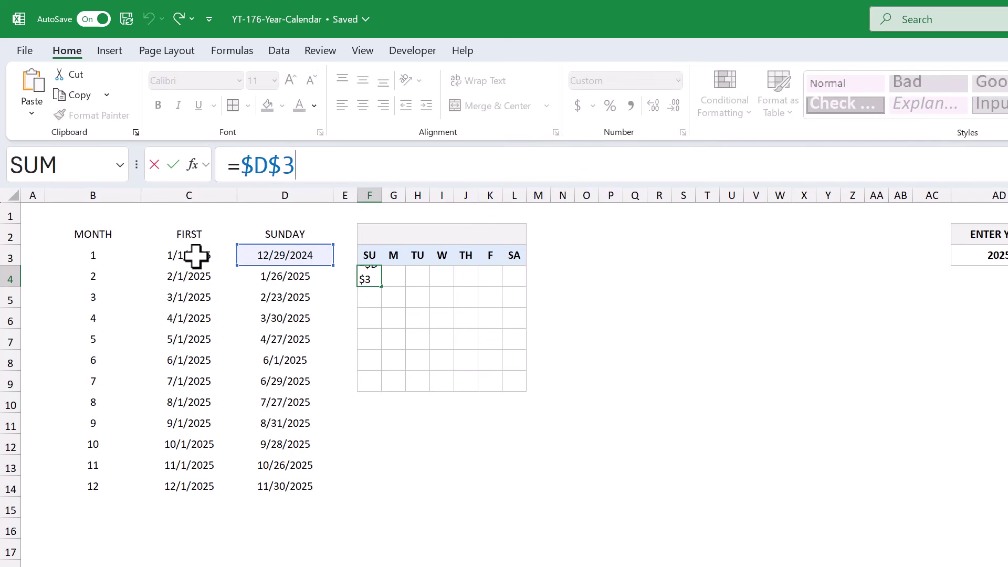
{"action": "key", "text": "Return"}
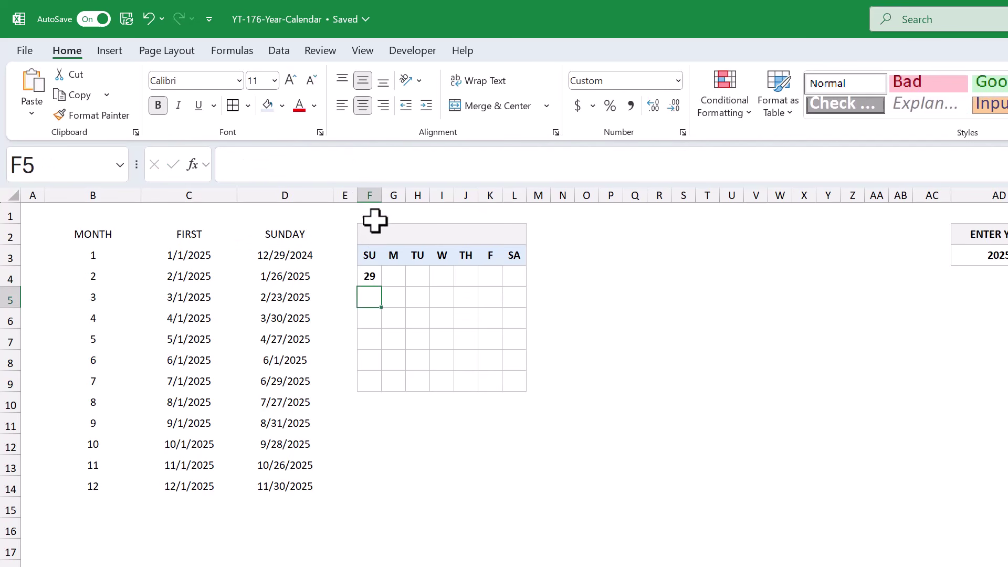
Enter =F4+1 in G4, then fill it across to L4 and down into G5:L5.
{"action": "left_click", "coordinate": [396, 272]}
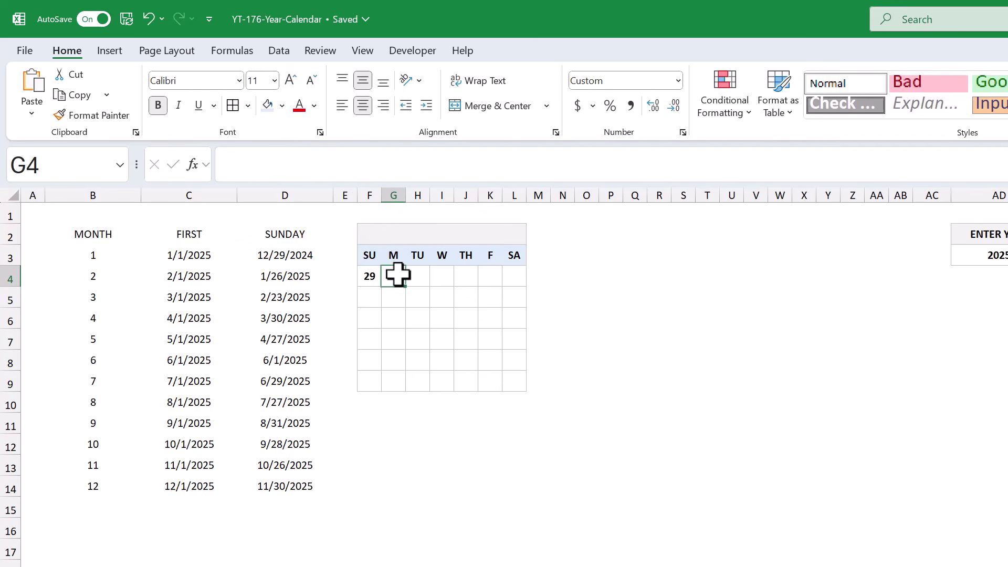
{"action": "left_click", "coordinate": [413, 165]}
{"action": "type", "text": "="}
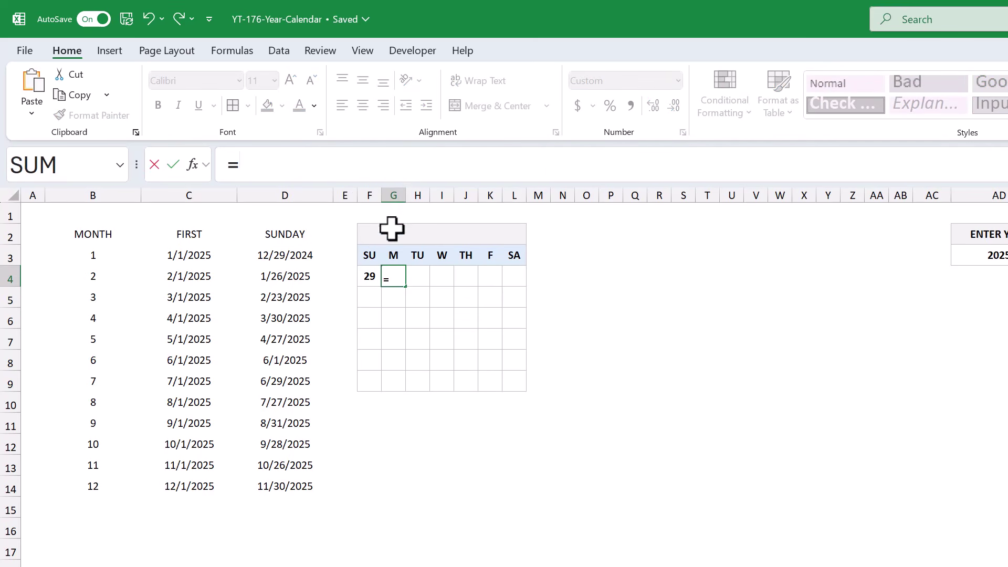
{"action": "left_click", "coordinate": [370, 274]}
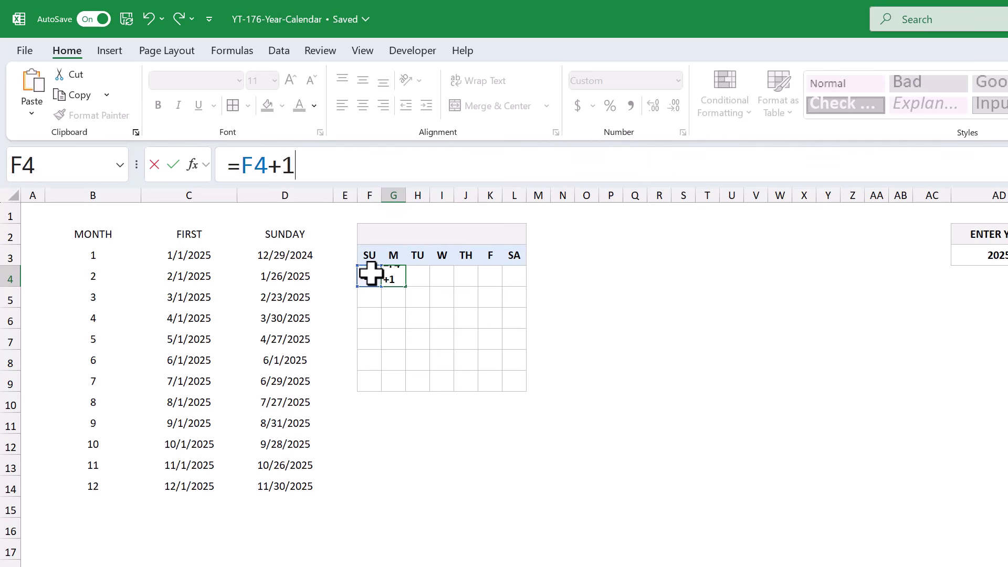
{"action": "key", "text": "Return"}
{"action": "left_click", "coordinate": [395, 277]}
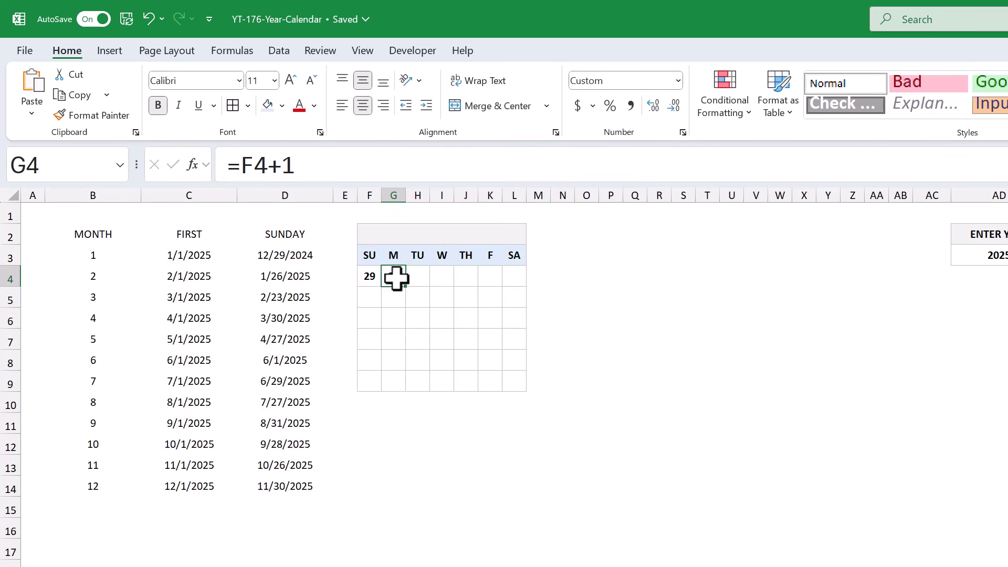
{"action": "left_click_drag", "start_coordinate": [408, 286], "coordinate": [522, 284]}
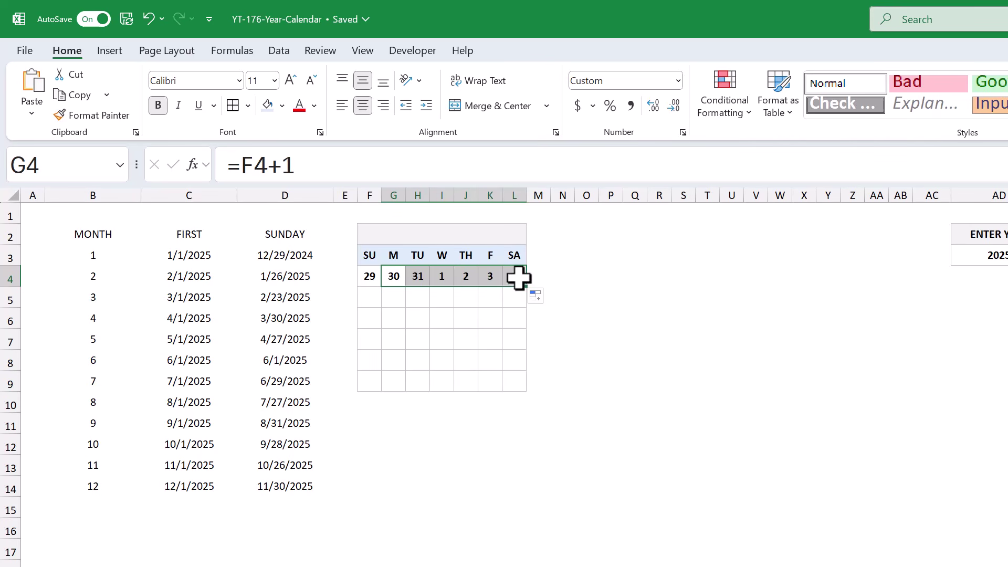
{"action": "left_click", "coordinate": [515, 277]}
{"action": "left_click_drag", "start_coordinate": [393, 277], "coordinate": [526, 308]}
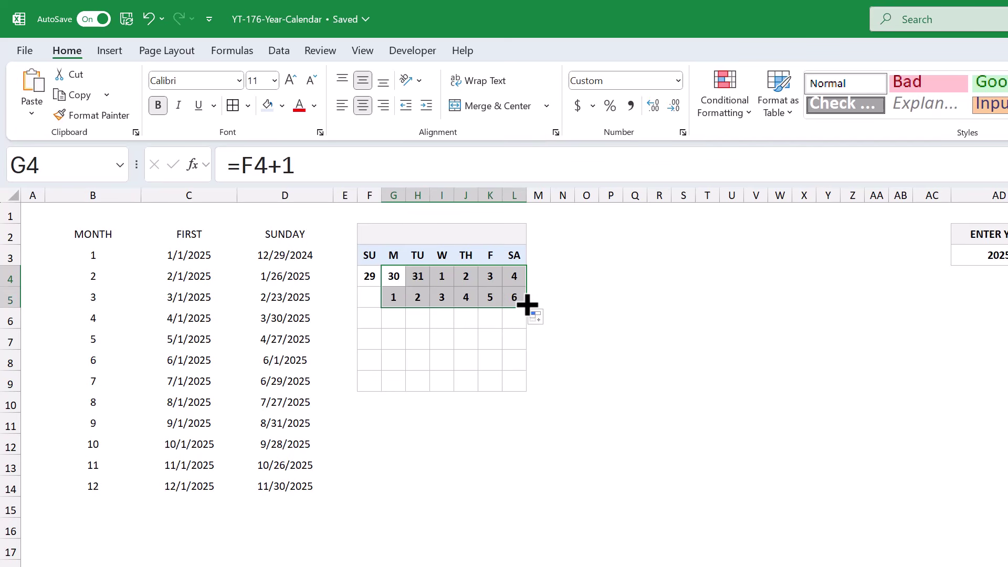
Enter =L4+1 in F5 and fill the formulas of F5:L5 down through row 9.
{"action": "left_click", "coordinate": [367, 298]}
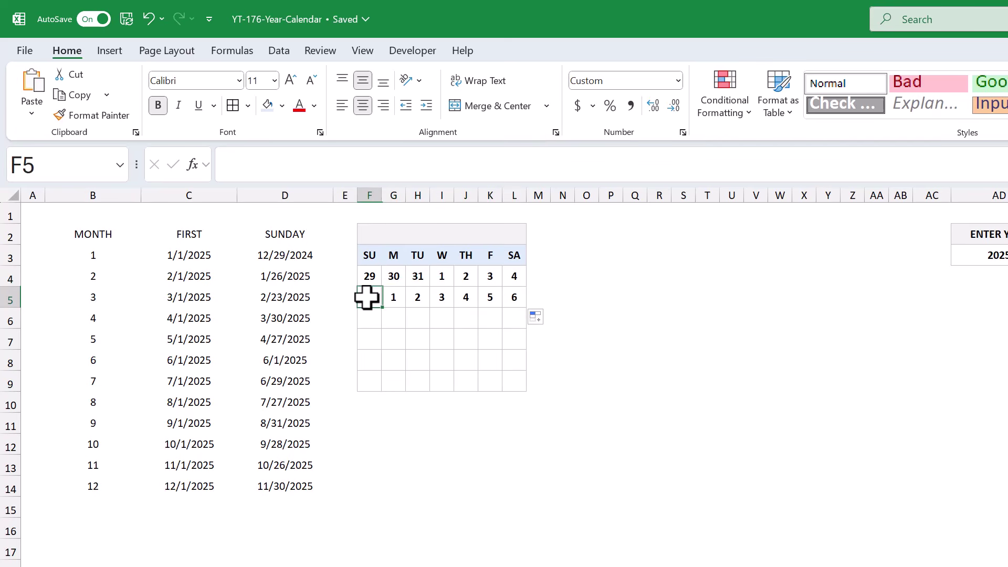
{"action": "left_click", "coordinate": [399, 164]}
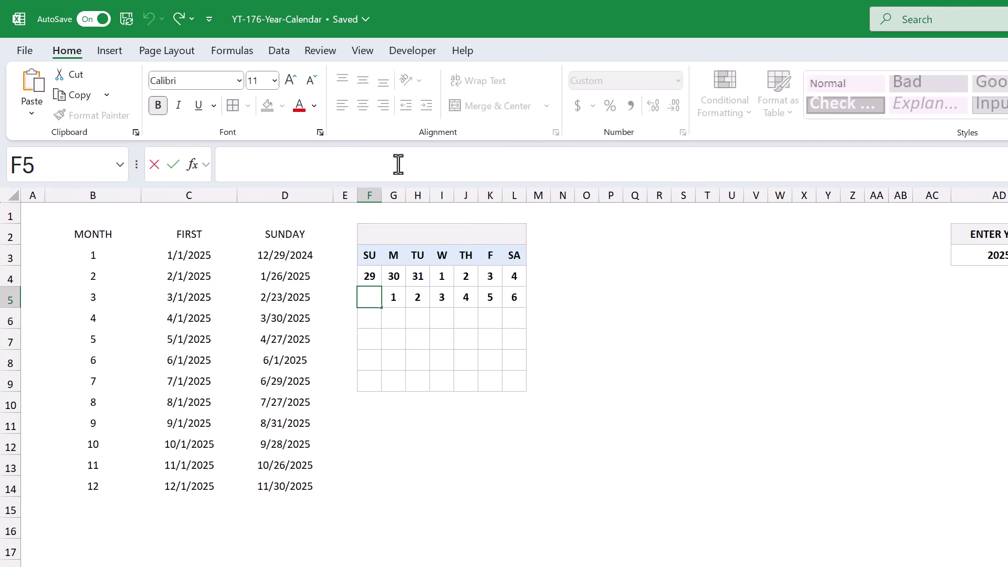
{"action": "type", "text": "="}
{"action": "left_click", "coordinate": [512, 275]}
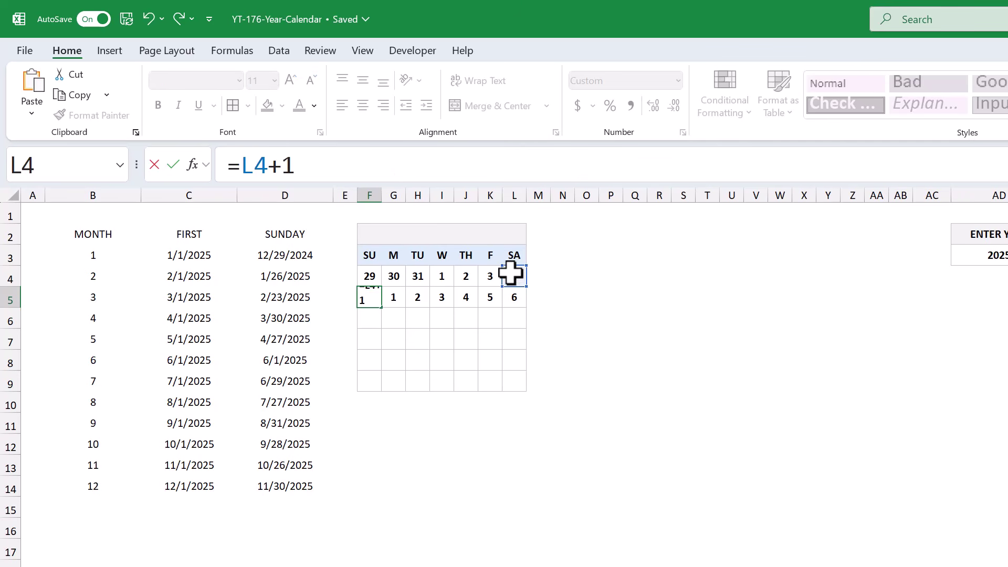
{"action": "type", "text": "+1"}
{"action": "key", "text": "Return"}
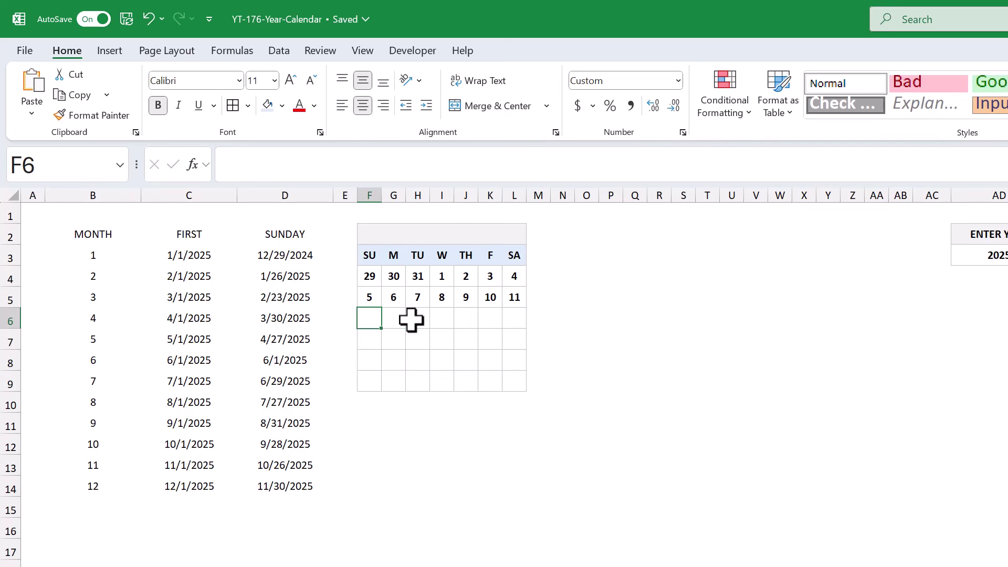
{"action": "left_click_drag", "start_coordinate": [369, 297], "coordinate": [527, 385]}
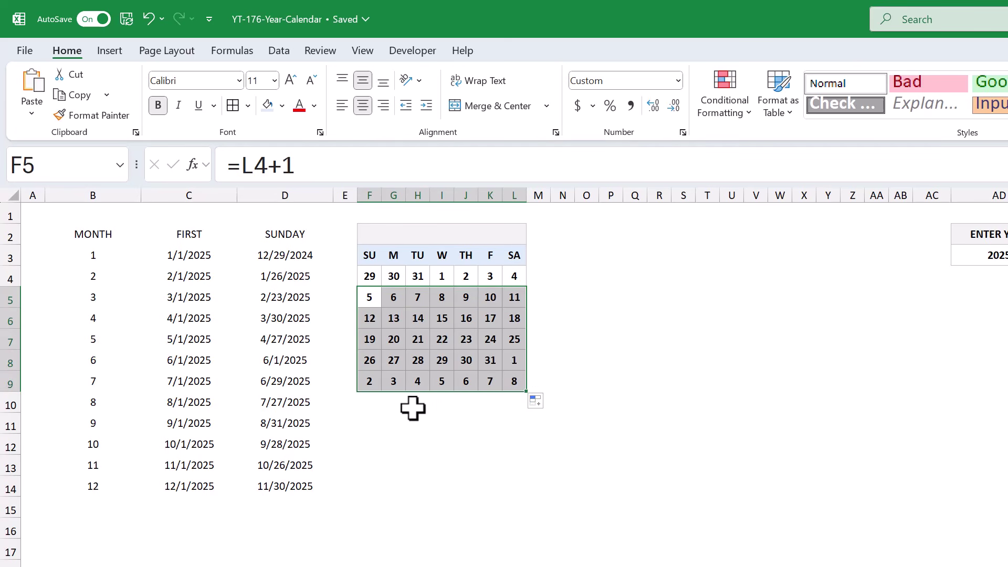
{"action": "left_click", "coordinate": [368, 423]}
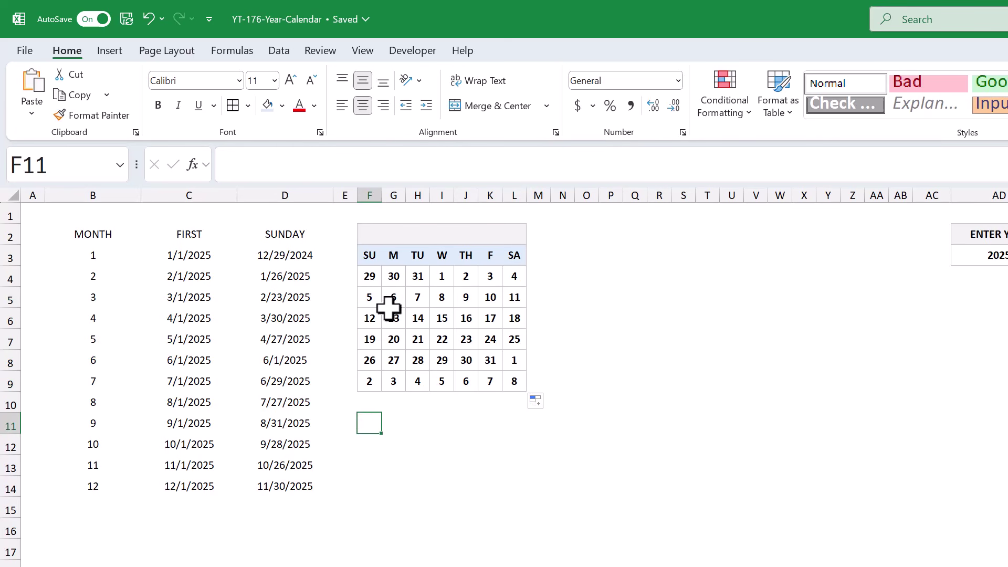
Enter =UPPER(TEXT(L4,"MMMM")) in the merged title cell F2 as the month heading.
{"action": "left_click", "coordinate": [406, 239]}
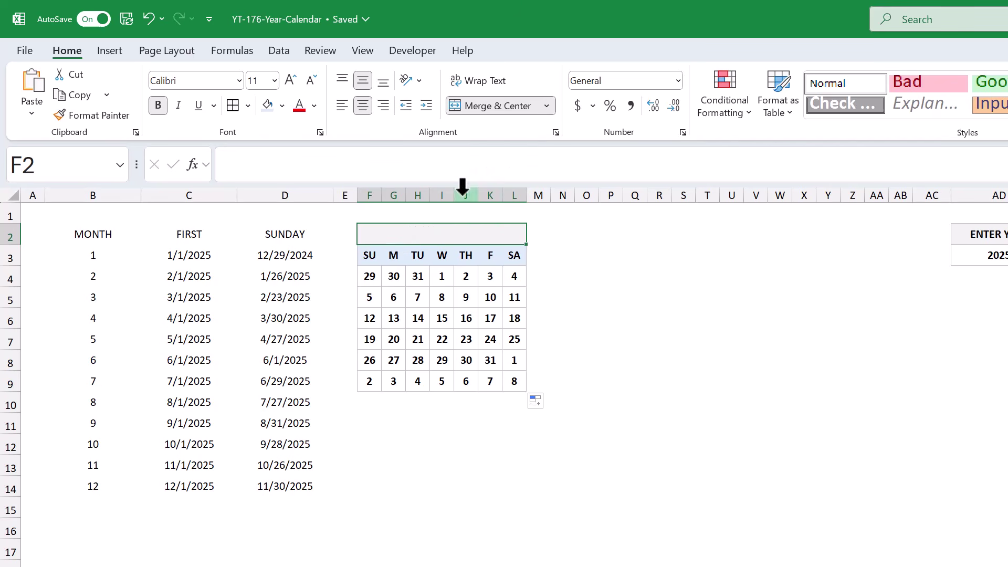
{"action": "left_click", "coordinate": [525, 163]}
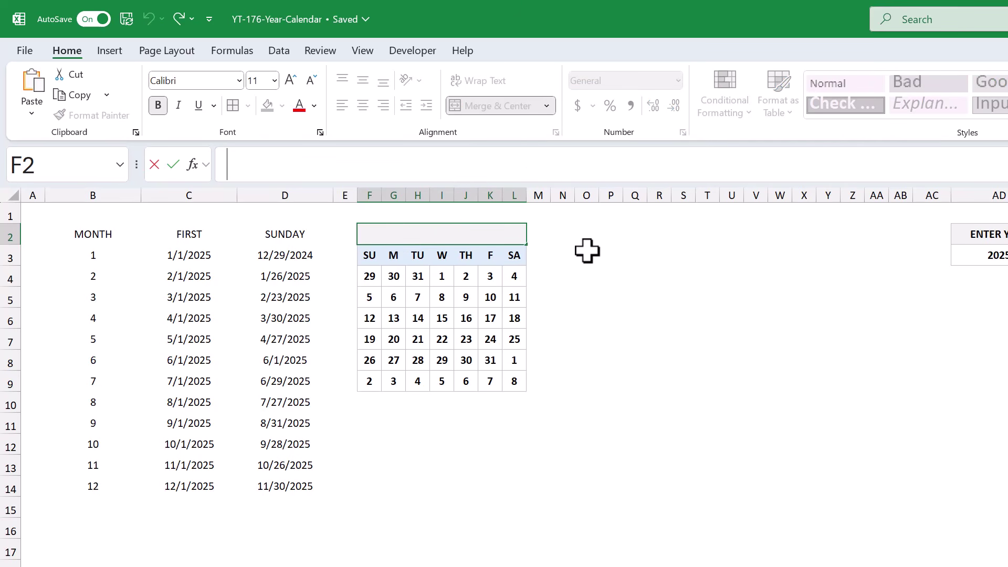
{"action": "type", "text": "=upper"}
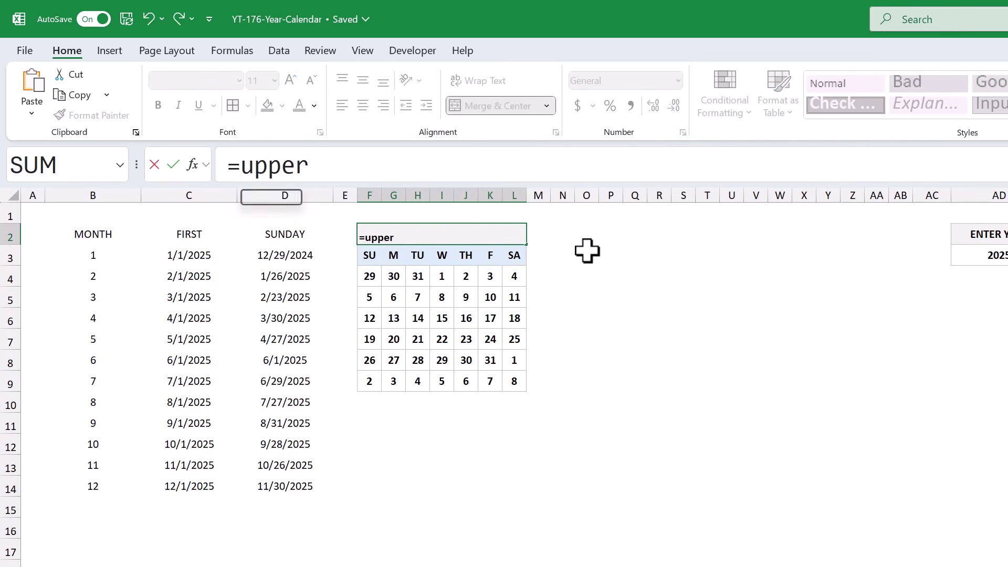
{"action": "key", "text": "Tab"}
{"action": "type", "text": "text"}
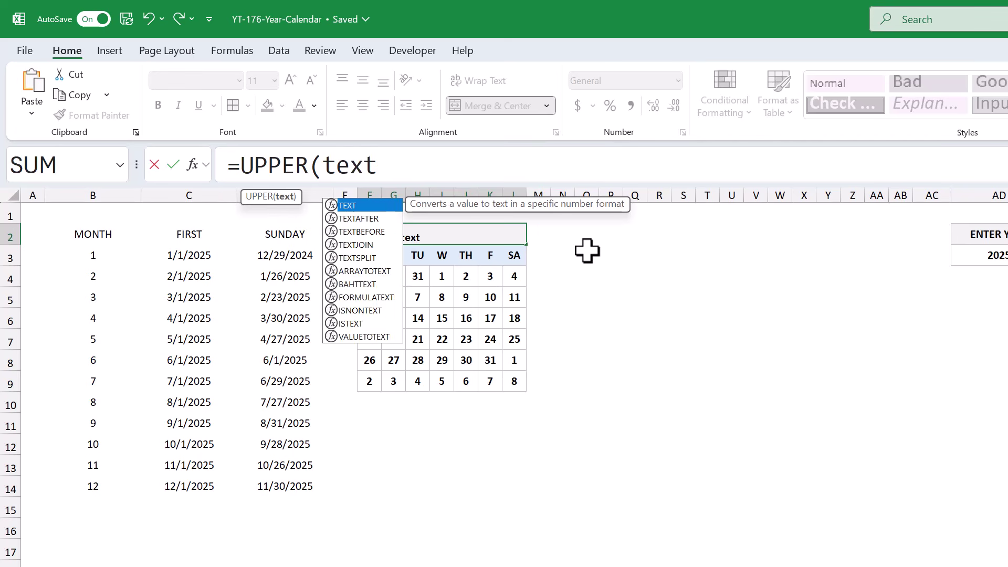
{"action": "key", "text": "Tab"}
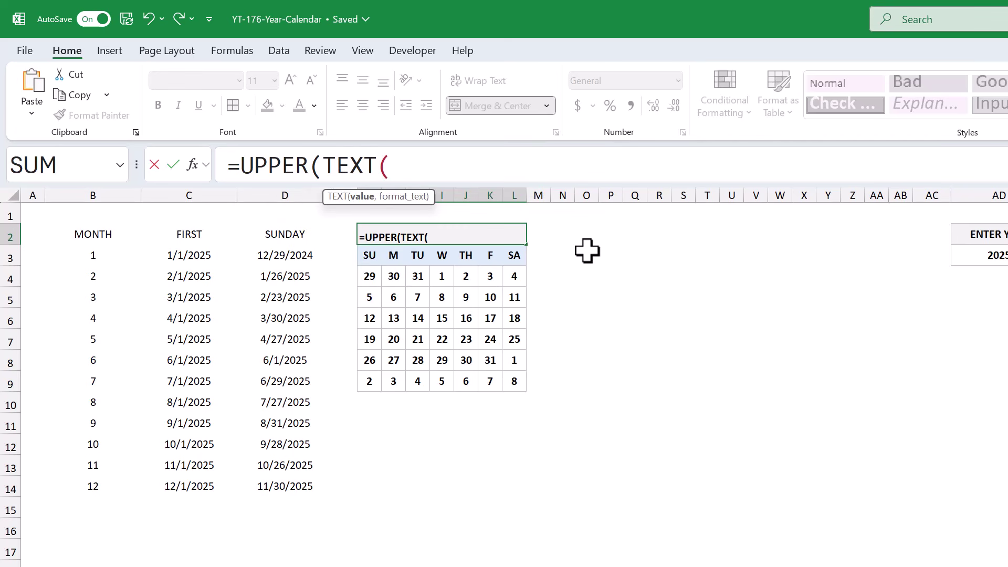
{"action": "left_click", "coordinate": [516, 274]}
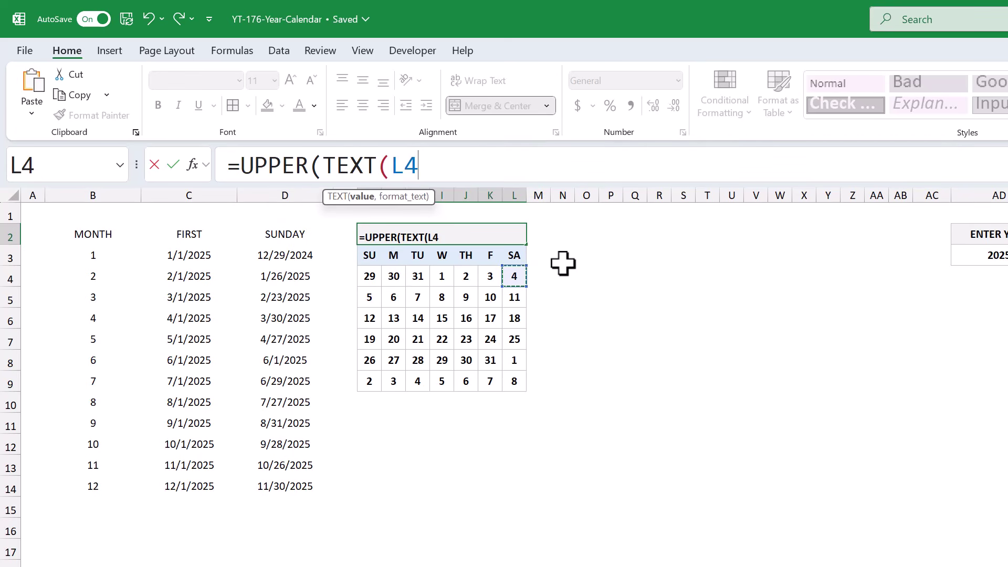
{"action": "type", "text": ",\"MMMM"}
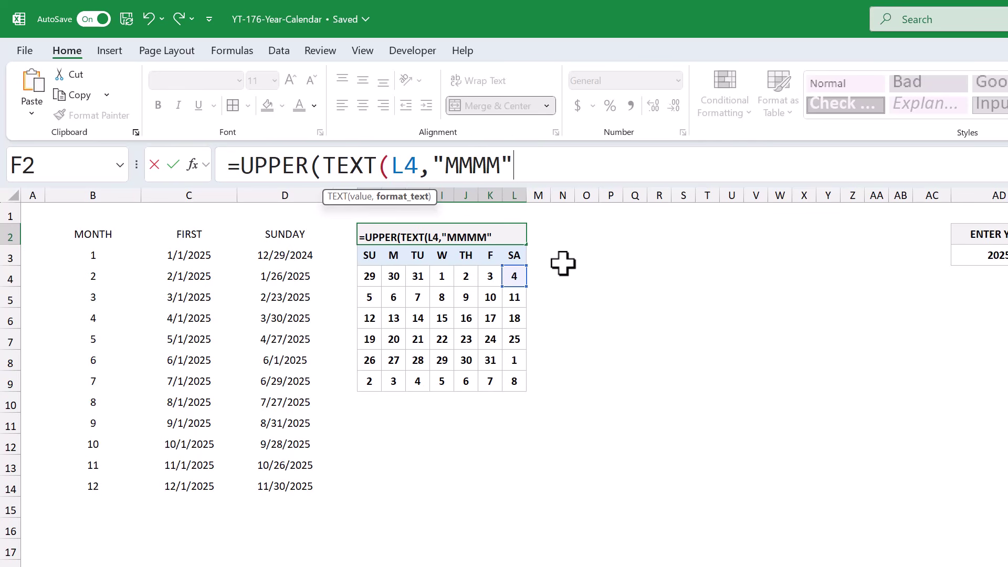
{"action": "type", "text": "\")"}
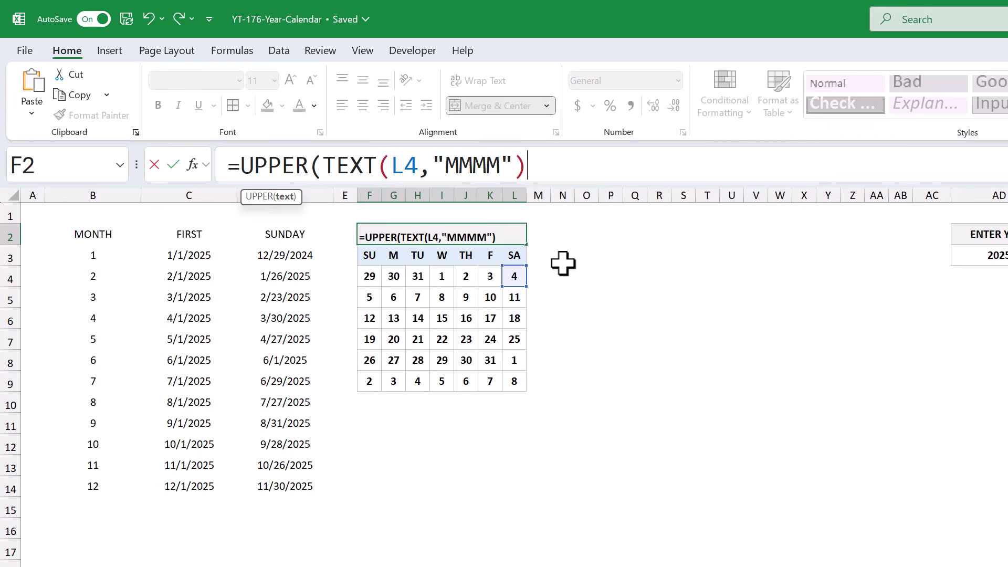
{"action": "type", "text": ")"}
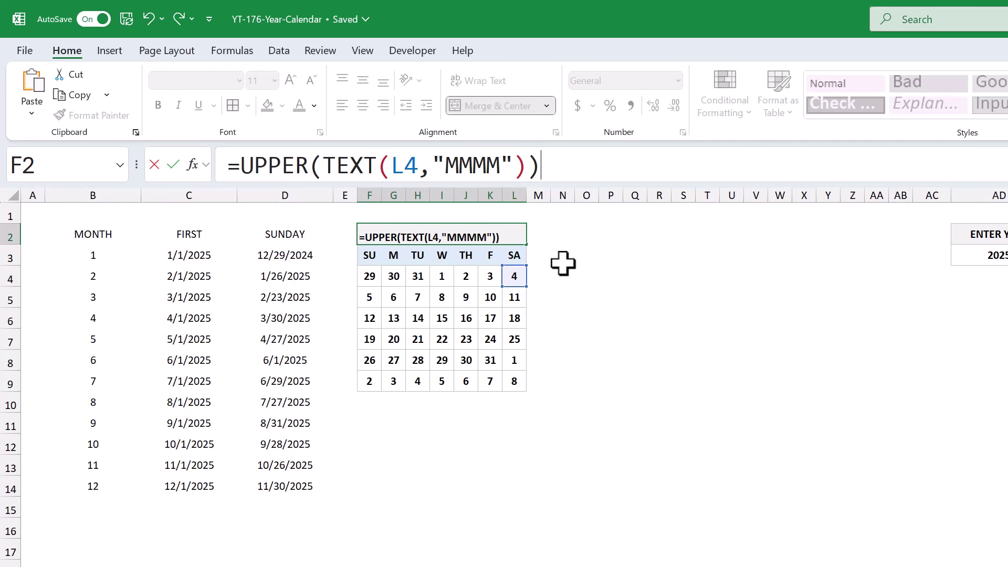
{"action": "key", "text": "Return"}
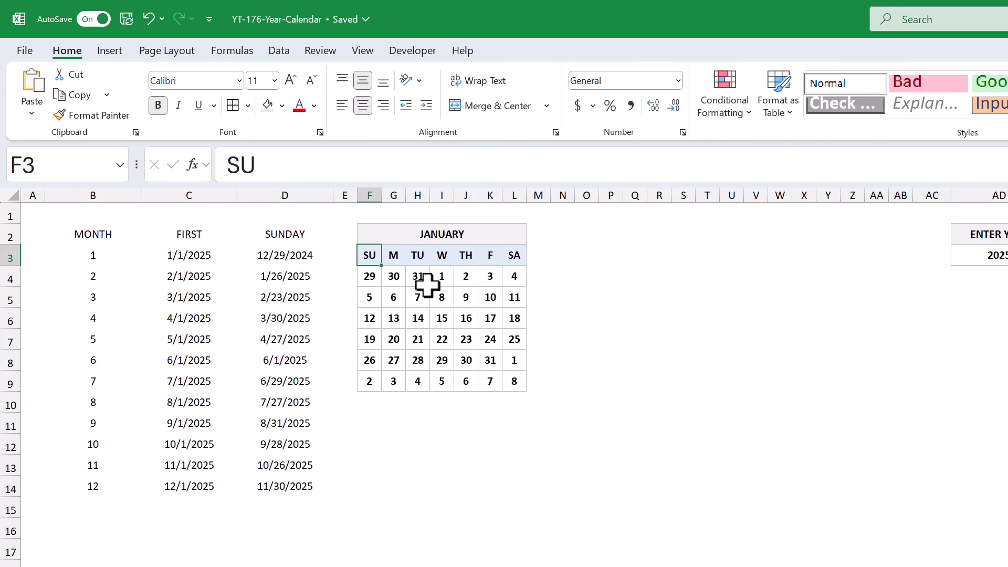
Start a formula-based conditional formatting rule for dates F4:L9 with the condition =MONTH(F4)<>$B$3.
{"action": "left_click", "coordinate": [367, 279]}
{"action": "left_click_drag", "start_coordinate": [368, 278], "coordinate": [514, 379]}
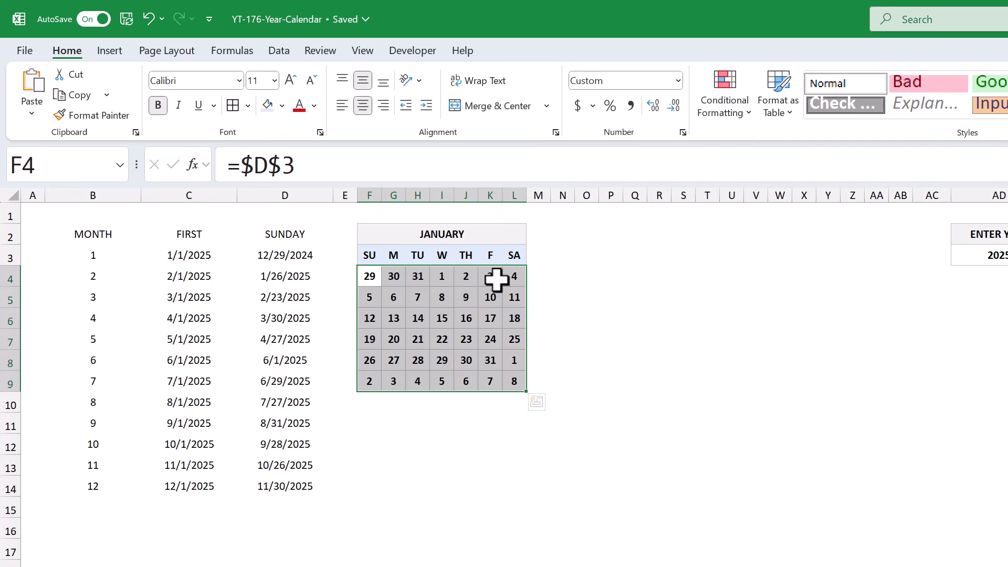
{"action": "left_click", "coordinate": [723, 113]}
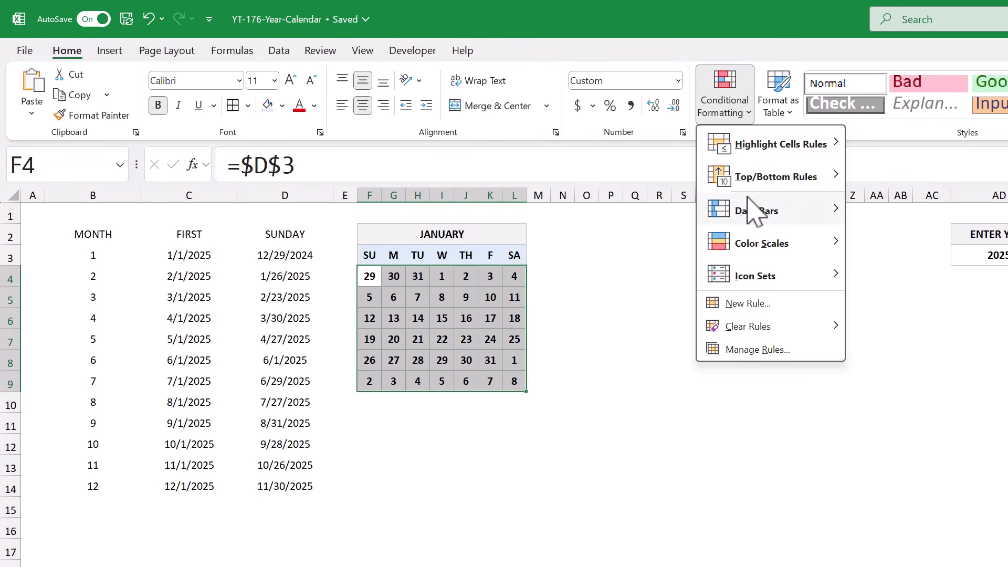
{"action": "left_click", "coordinate": [751, 307]}
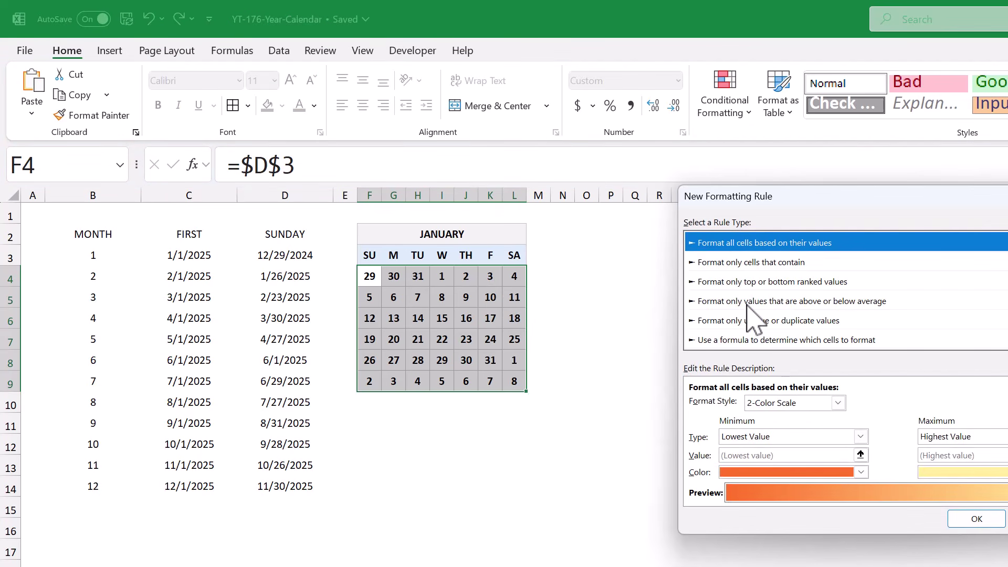
{"action": "left_click", "coordinate": [730, 339]}
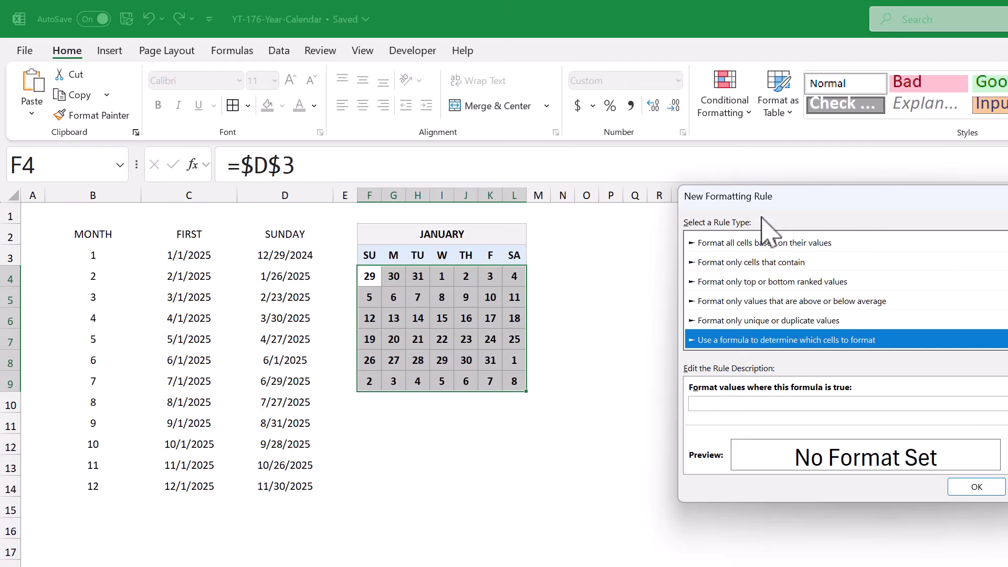
{"action": "left_click_drag", "start_coordinate": [777, 197], "coordinate": [661, 238]}
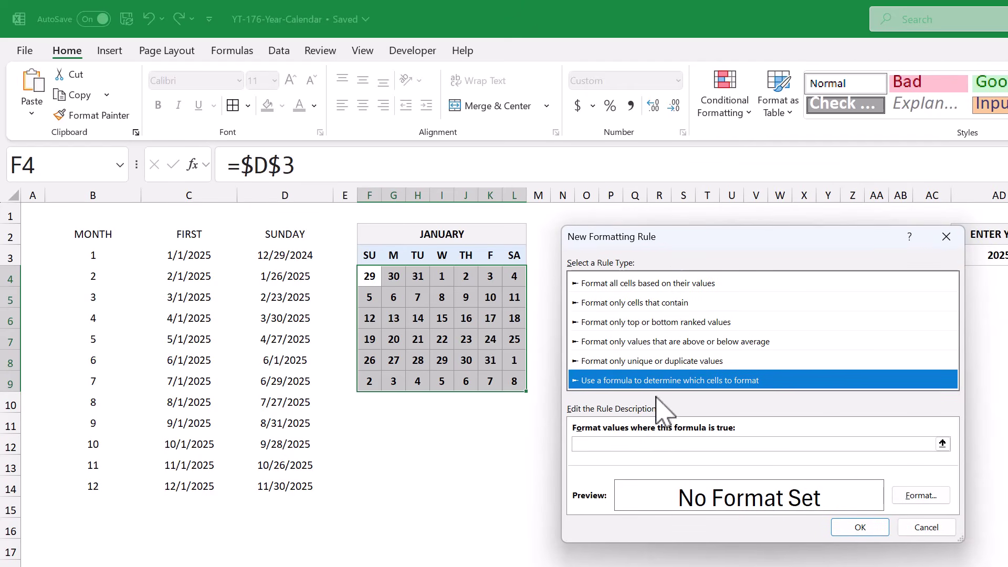
{"action": "left_click", "coordinate": [632, 445]}
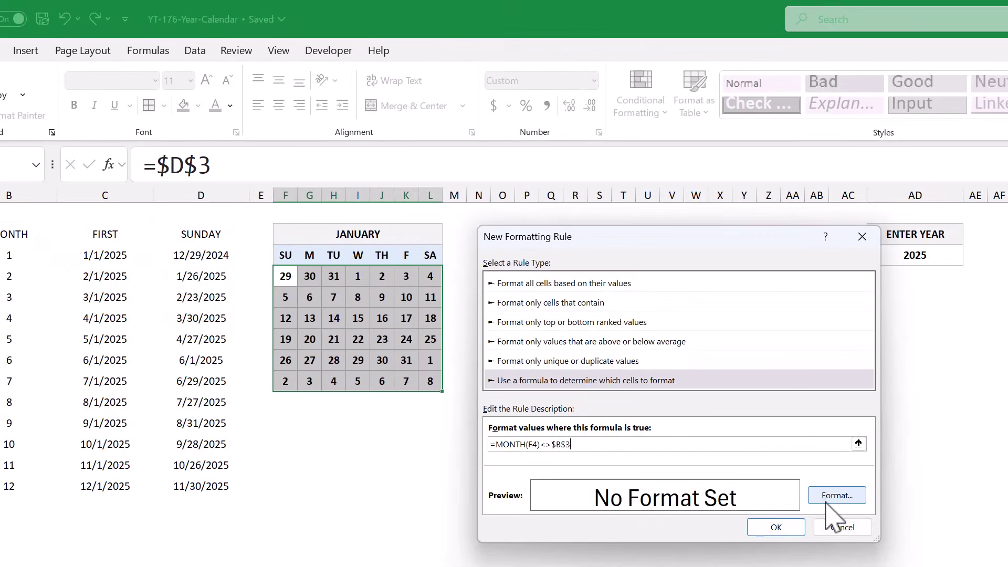
Format the rule with a regular, medium-gray font and the lightest gray fill, and apply it to the January dates.
{"action": "left_click", "coordinate": [836, 483]}
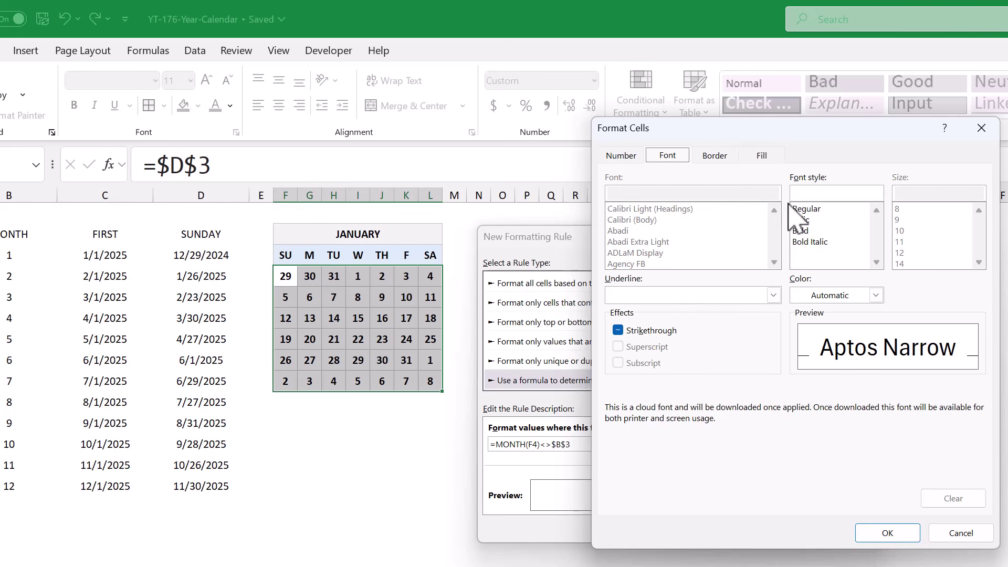
{"action": "left_click", "coordinate": [809, 209]}
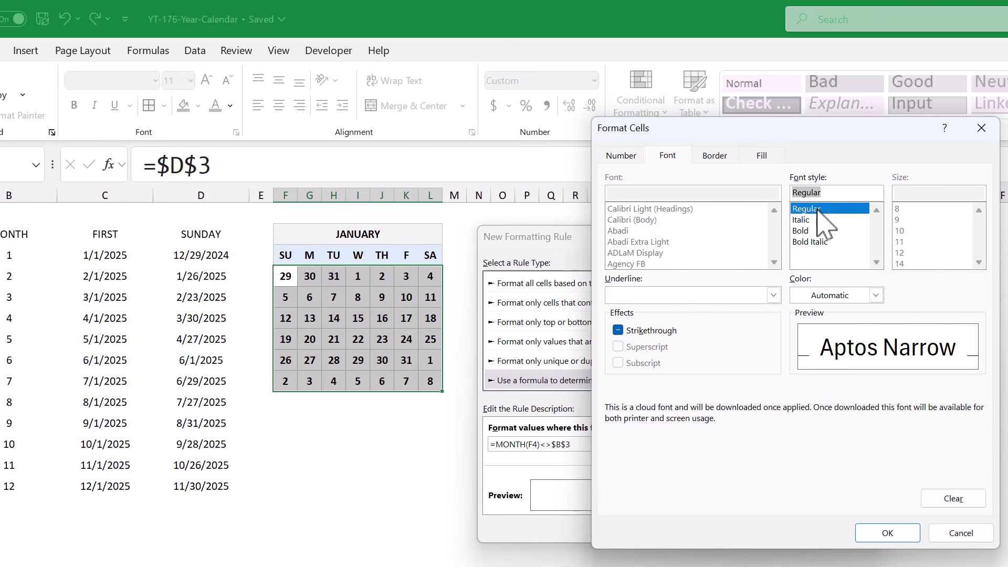
{"action": "left_click", "coordinate": [876, 295]}
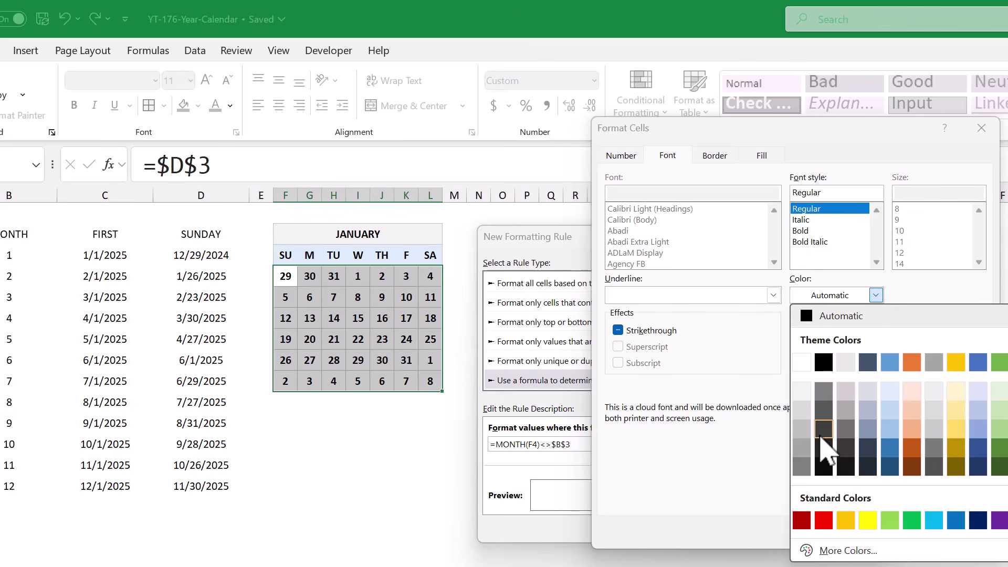
{"action": "left_click", "coordinate": [802, 448]}
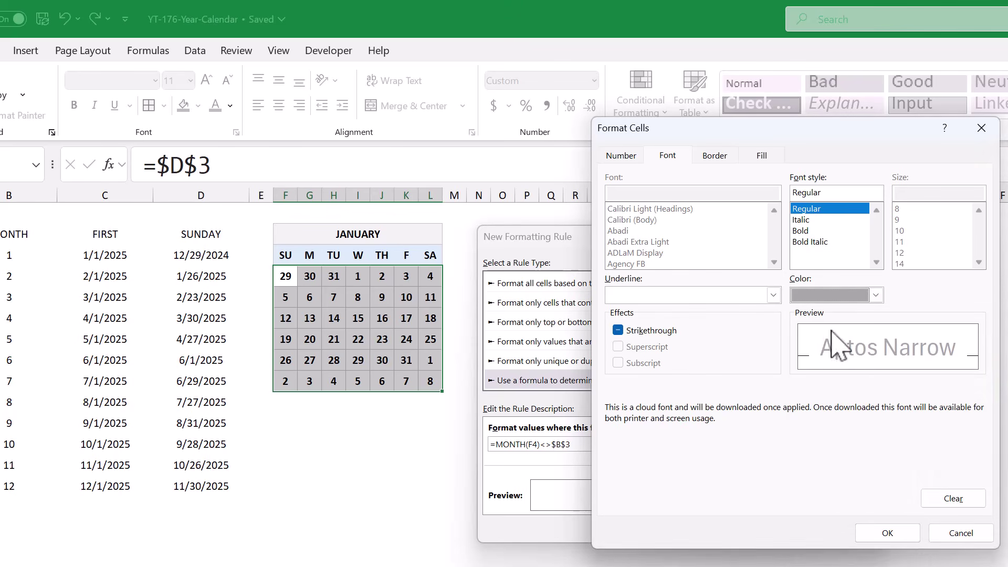
{"action": "left_click", "coordinate": [774, 158]}
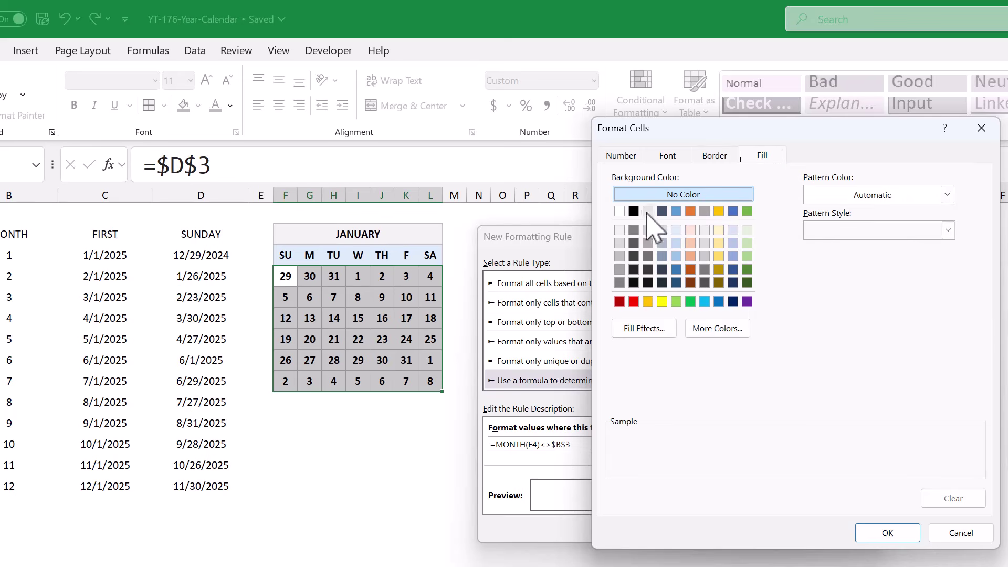
{"action": "left_click", "coordinate": [619, 230]}
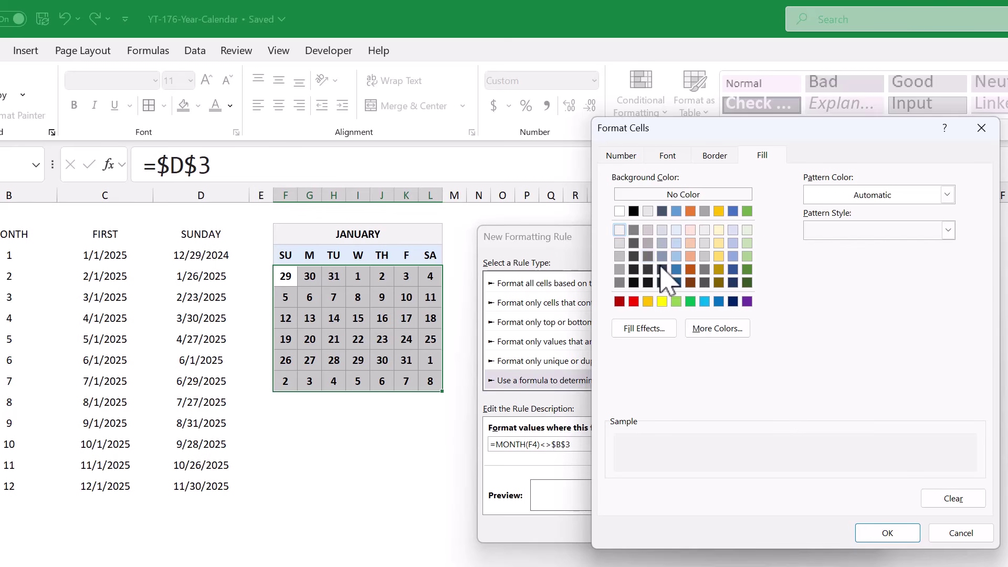
{"action": "left_click", "coordinate": [872, 533]}
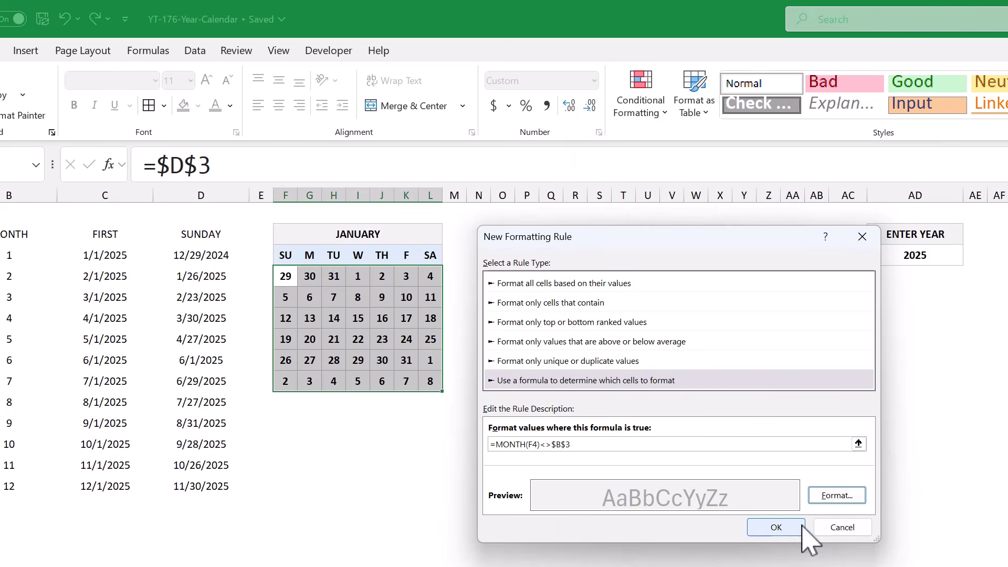
{"action": "left_click", "coordinate": [787, 527]}
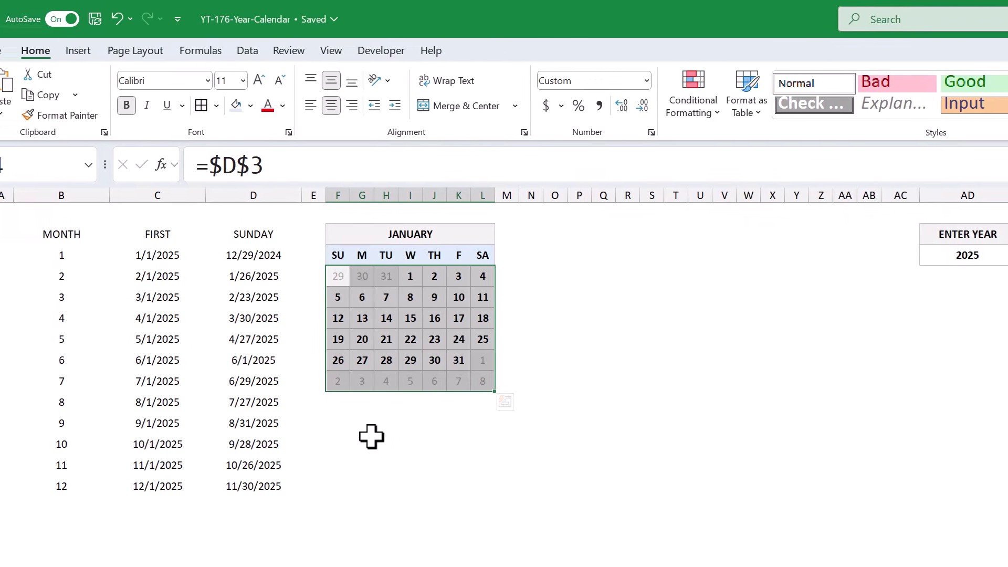
{"action": "left_click", "coordinate": [285, 423]}
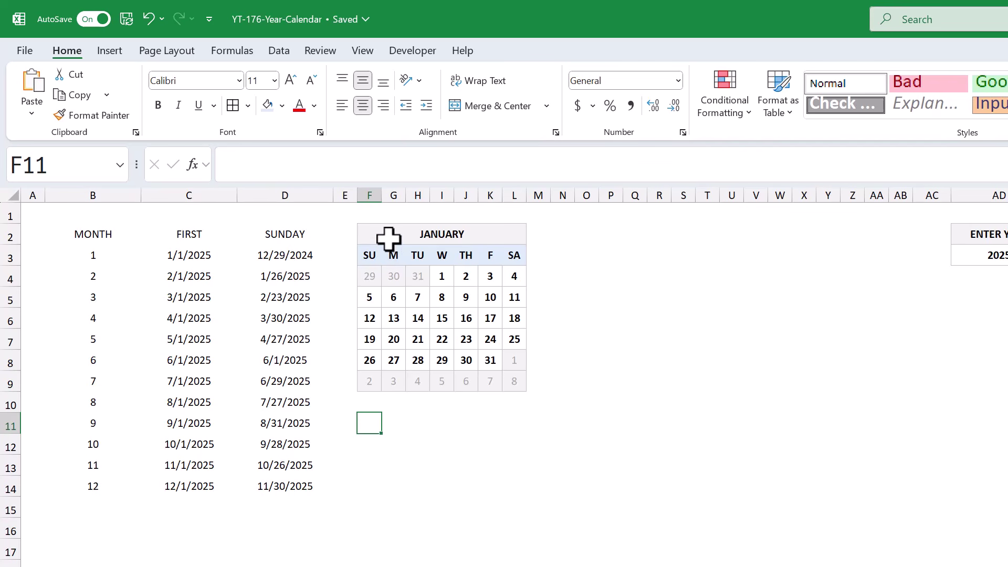
Copy the January calendar block F2:L9 and paste it at N2 for the second month.
{"action": "left_click_drag", "start_coordinate": [389, 236], "coordinate": [396, 372]}
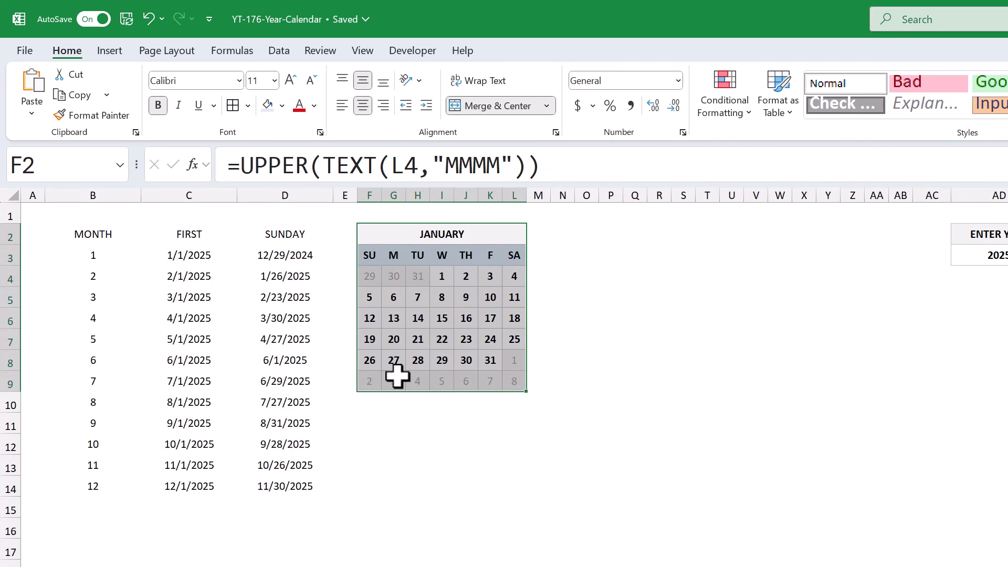
{"action": "key", "text": "ctrl+c"}
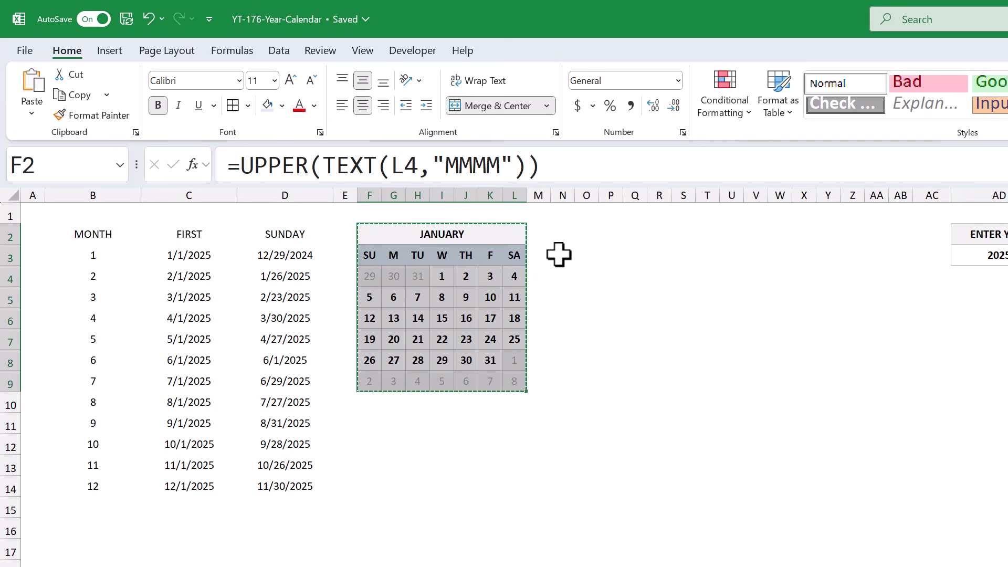
{"action": "left_click", "coordinate": [568, 234]}
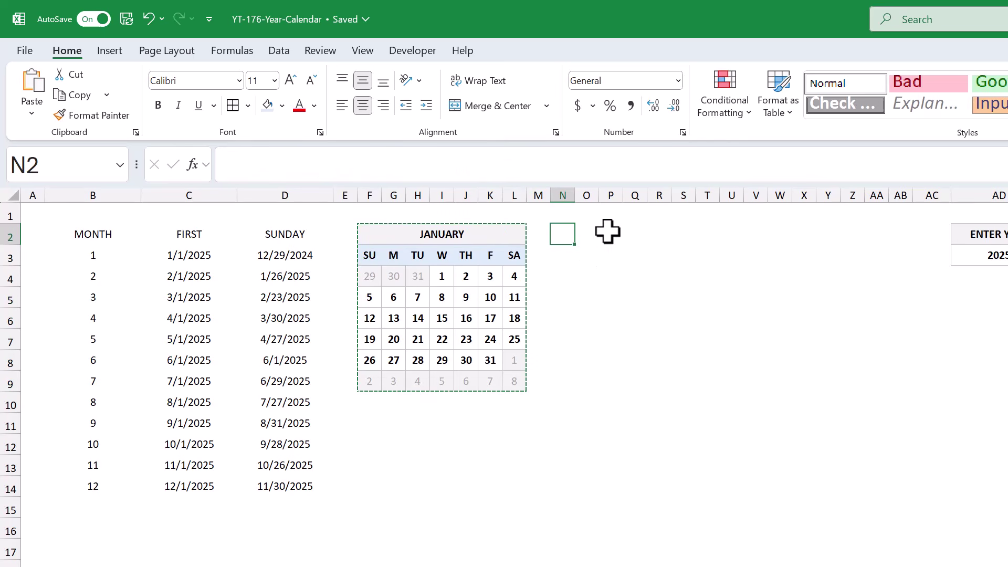
{"action": "key", "text": "ctrl+v"}
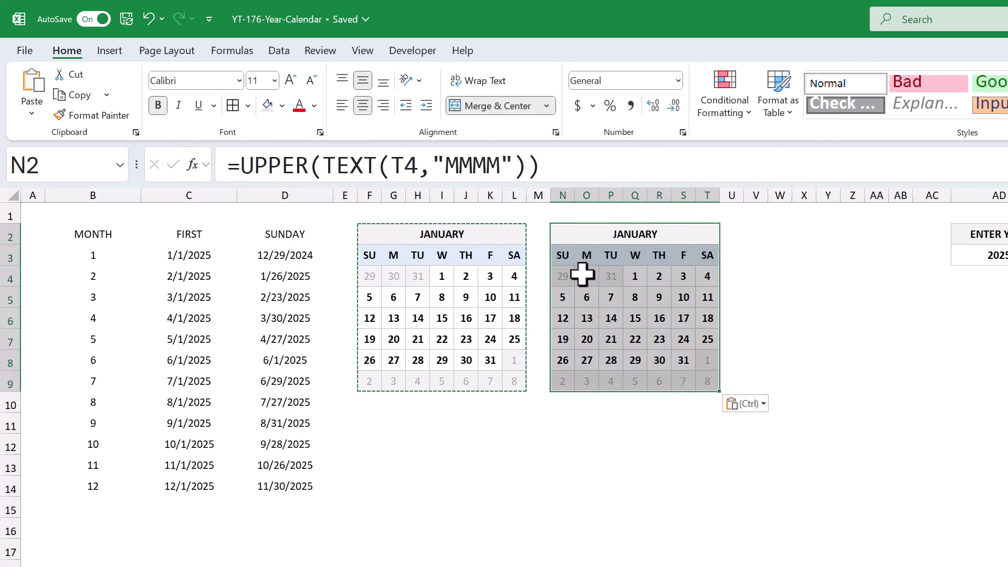
Change the formula in N4 to =$D$4 so the second block starts from February's Sunday.
{"action": "left_click", "coordinate": [563, 276]}
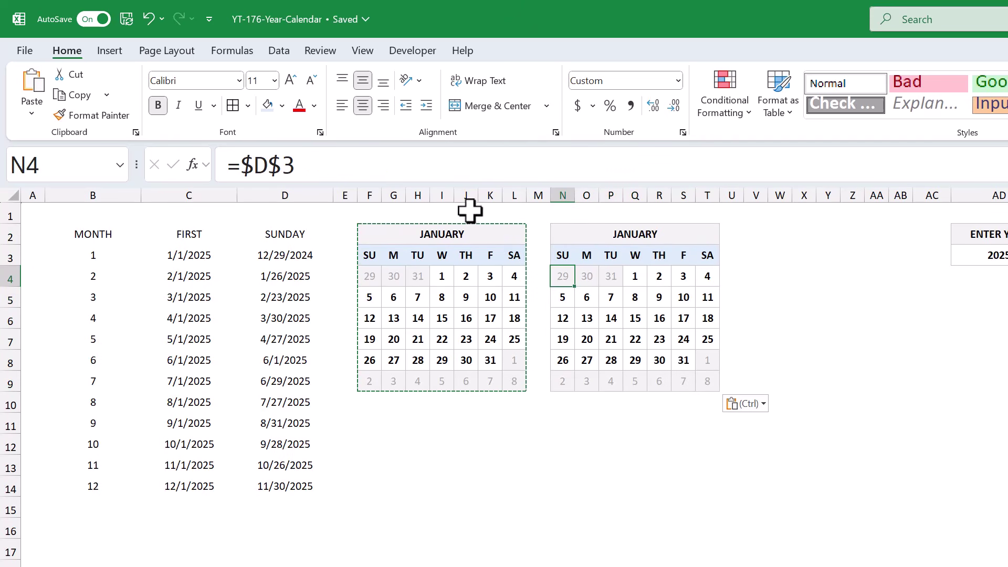
{"action": "left_click", "coordinate": [465, 172]}
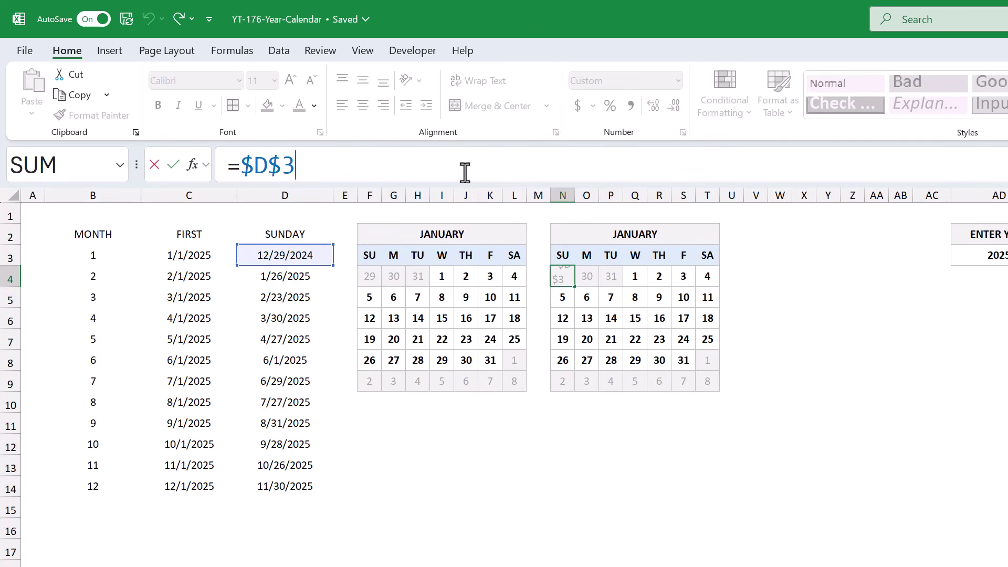
{"action": "key", "text": "BackSpace"}
{"action": "type", "text": "4"}
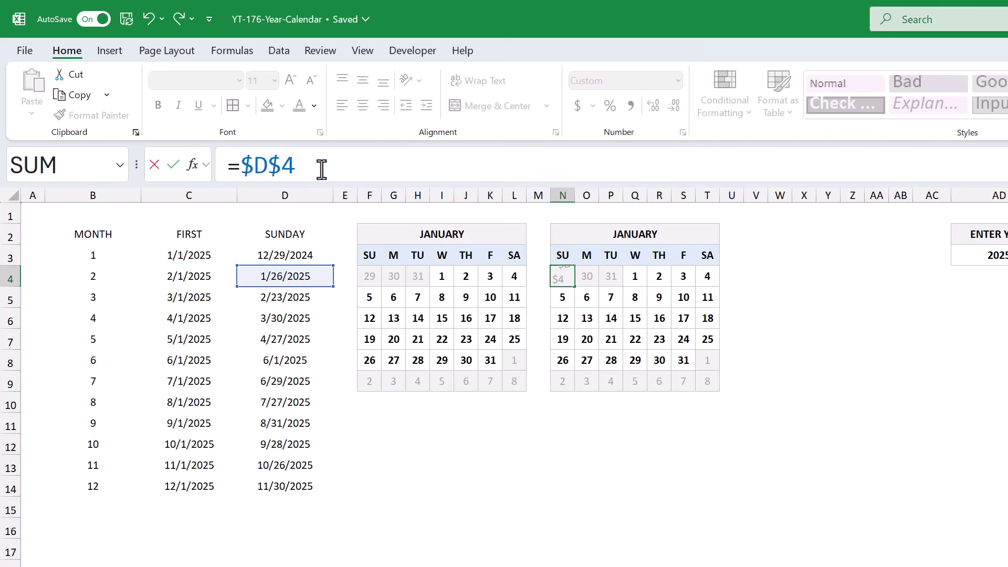
{"action": "key", "text": "Return"}
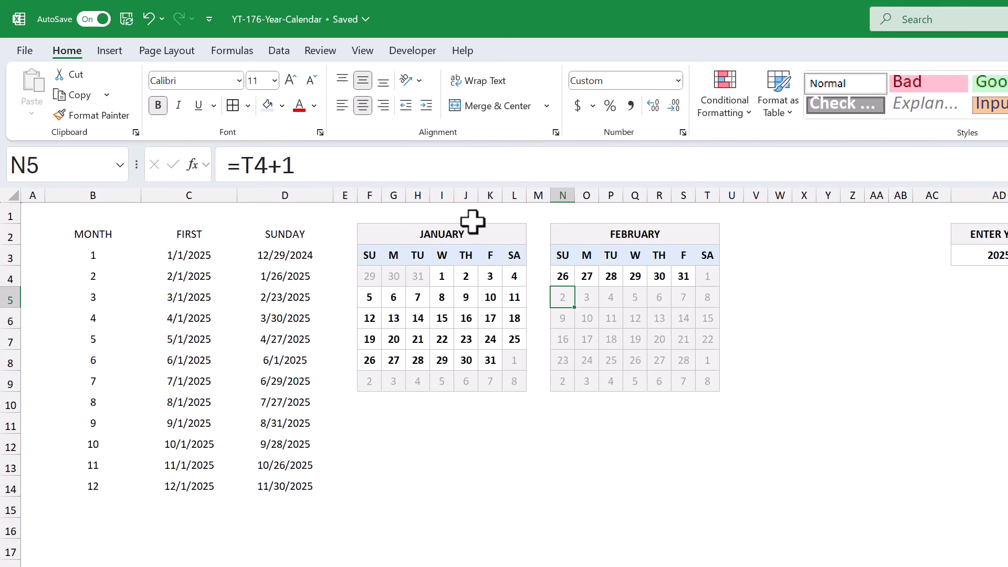
Edit the February block's conditional formatting rule so its condition reads =MONTH(N4)<>$B$4, and apply it.
{"action": "left_click", "coordinate": [636, 321]}
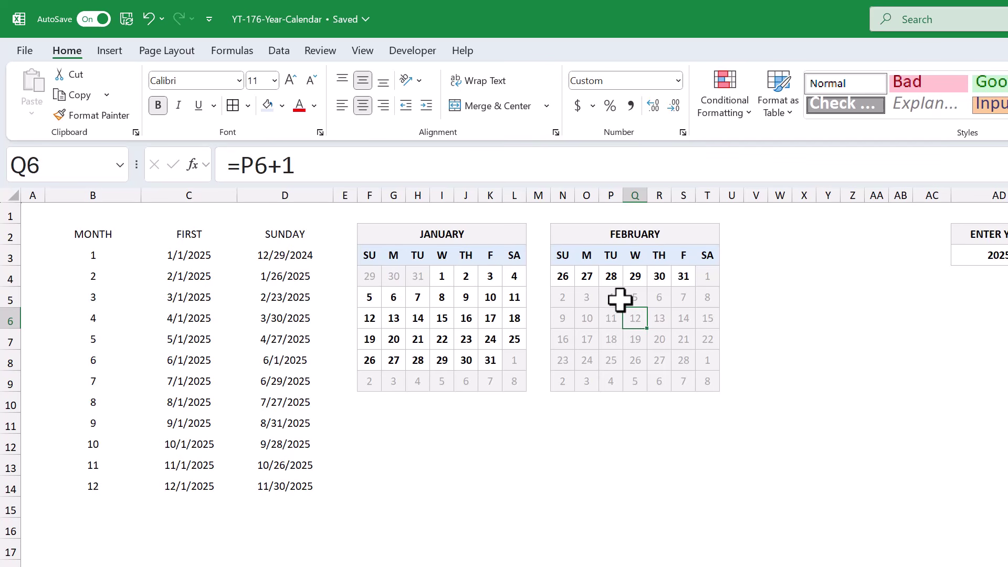
{"action": "left_click", "coordinate": [734, 118]}
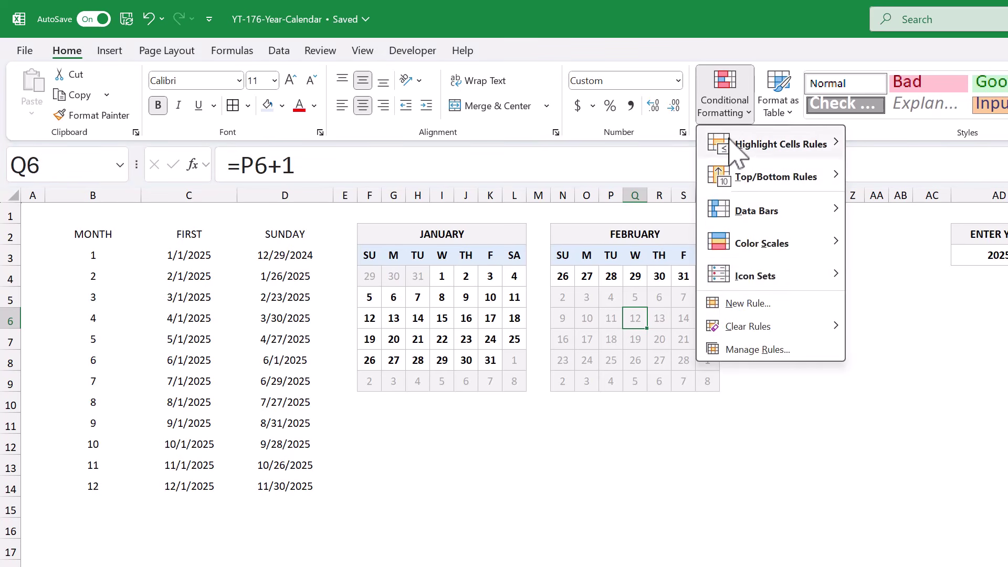
{"action": "left_click", "coordinate": [757, 349]}
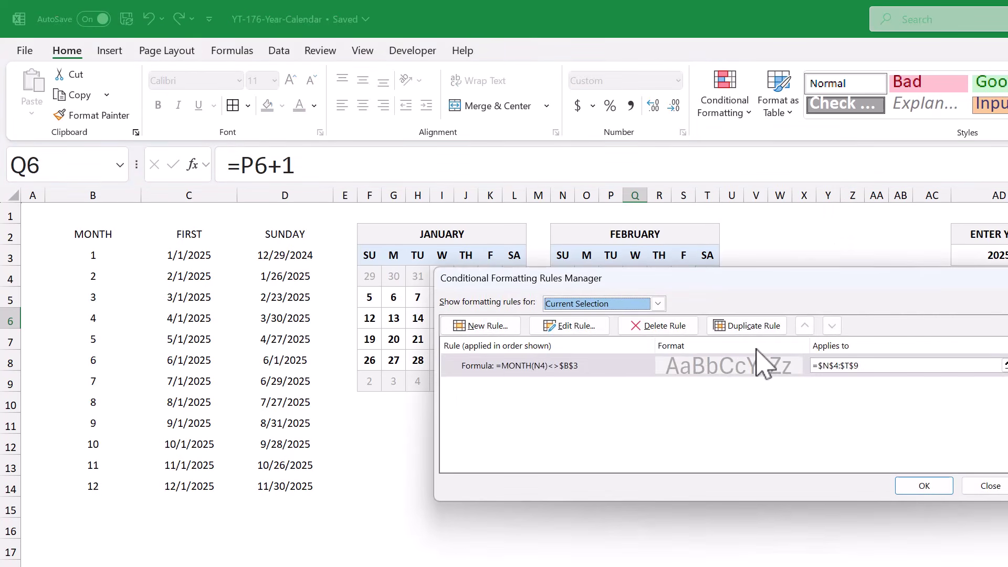
{"action": "left_click", "coordinate": [576, 329]}
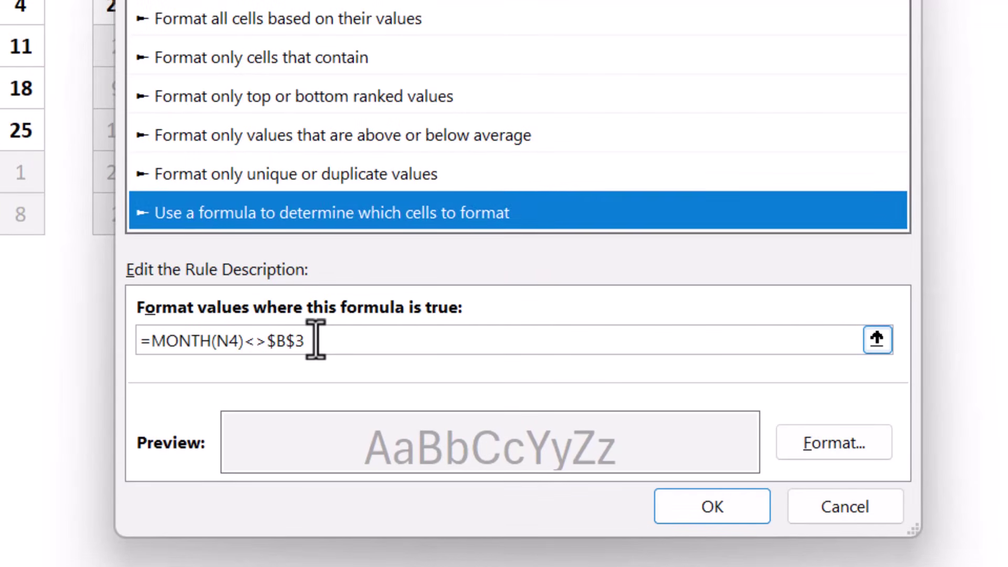
{"action": "left_click", "coordinate": [316, 340]}
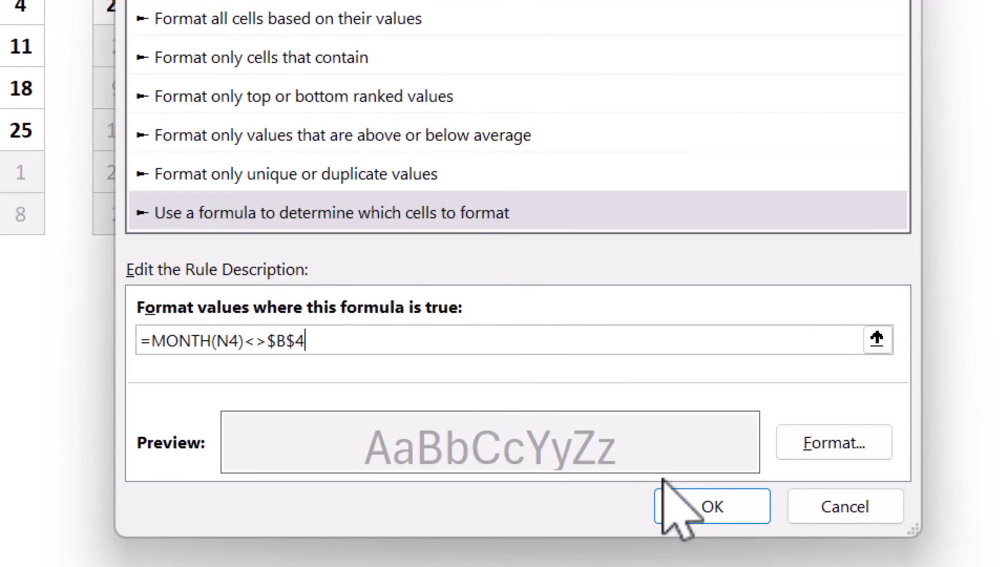
{"action": "left_click", "coordinate": [707, 501]}
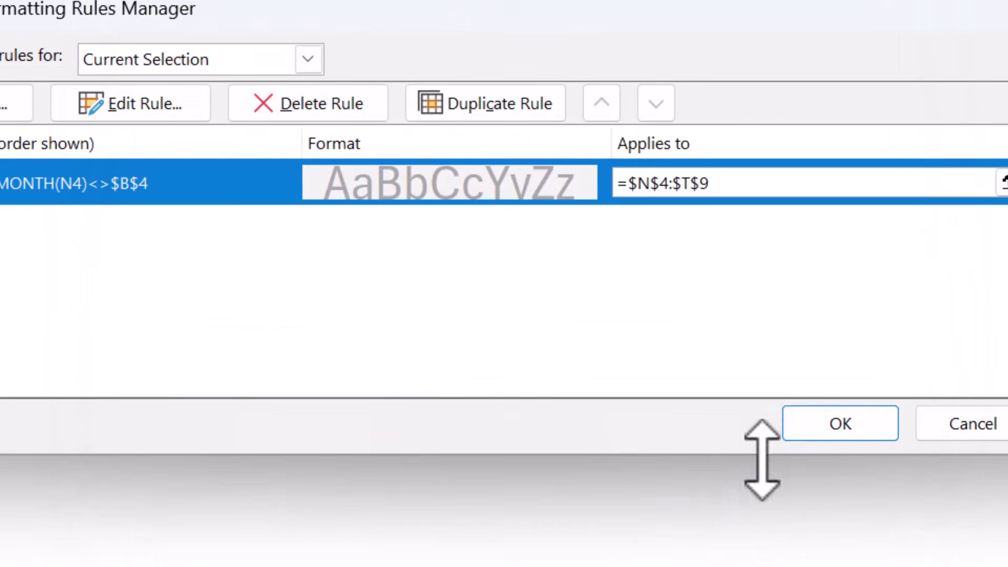
{"action": "left_click", "coordinate": [836, 425]}
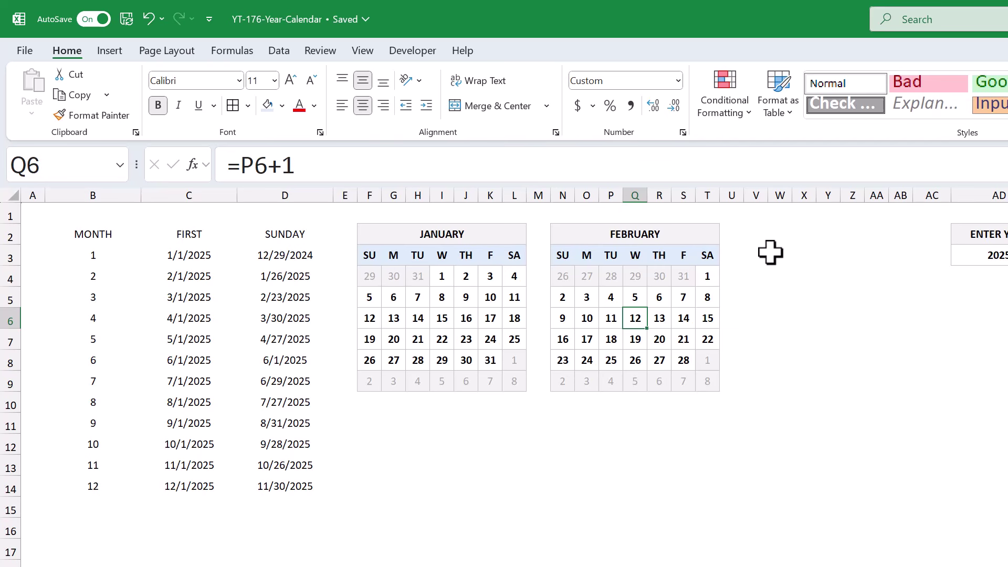
Copy the February calendar block N2:T9 and paste it at V2 for the third month.
{"action": "left_click_drag", "start_coordinate": [588, 235], "coordinate": [578, 382]}
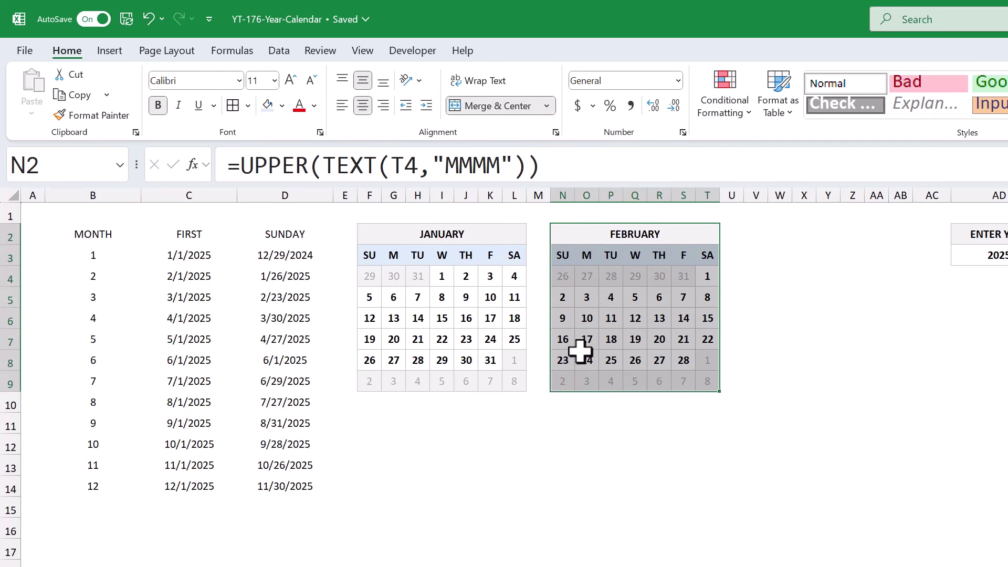
{"action": "key", "text": "ctrl+c"}
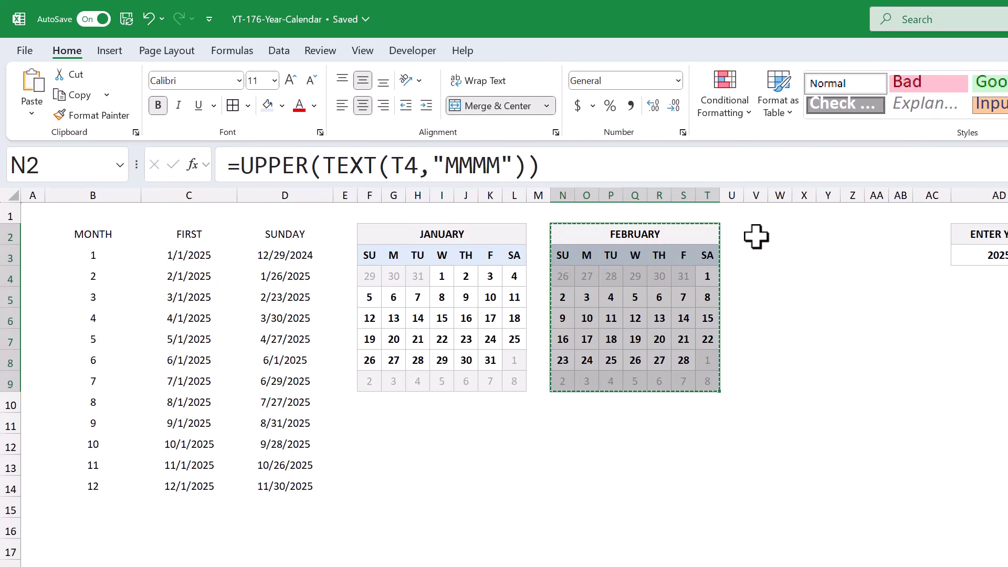
{"action": "left_click", "coordinate": [758, 234]}
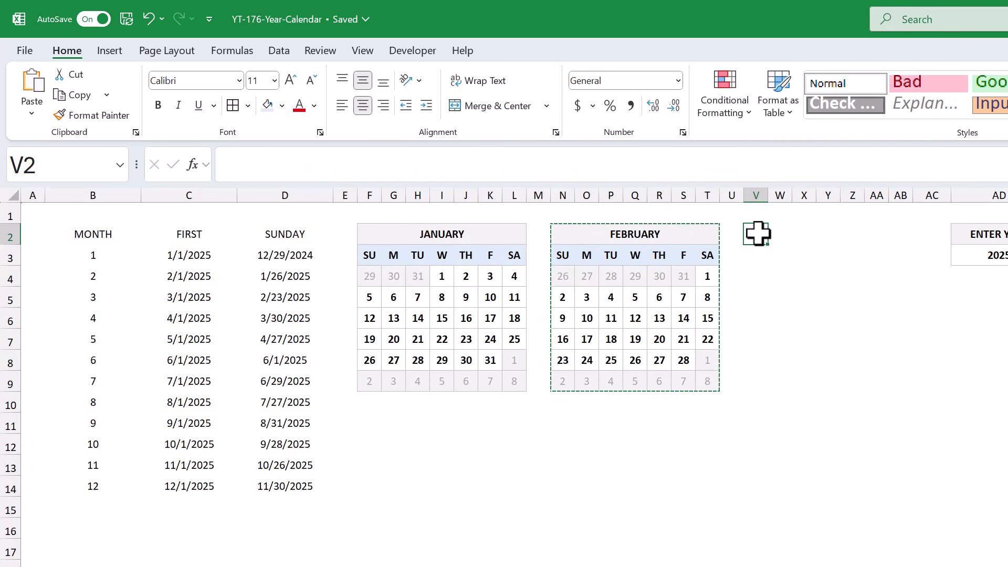
{"action": "key", "text": "ctrl+v"}
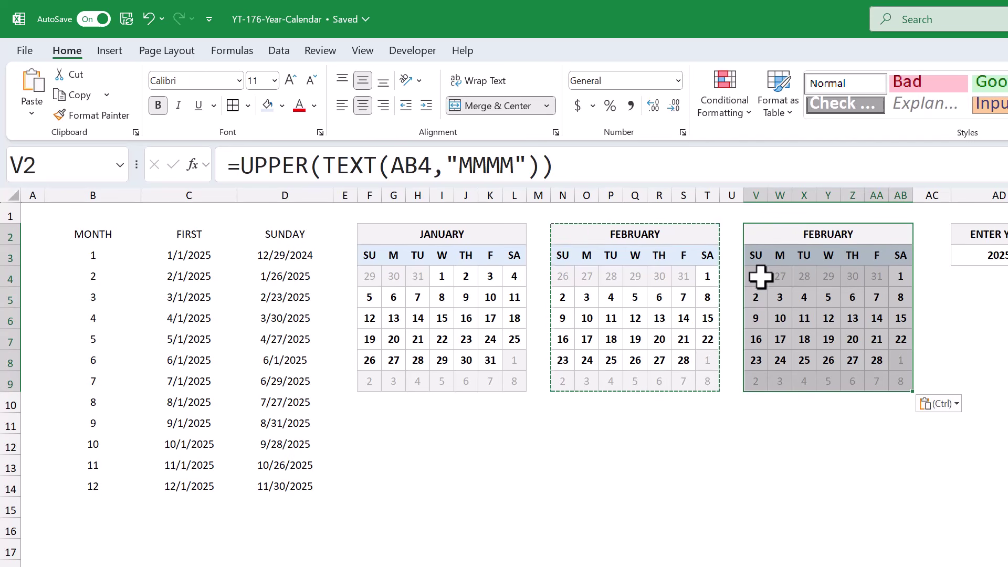
Change the formula in V4 to =$D$5 so the third block starts from March's Sunday.
{"action": "left_click", "coordinate": [760, 277]}
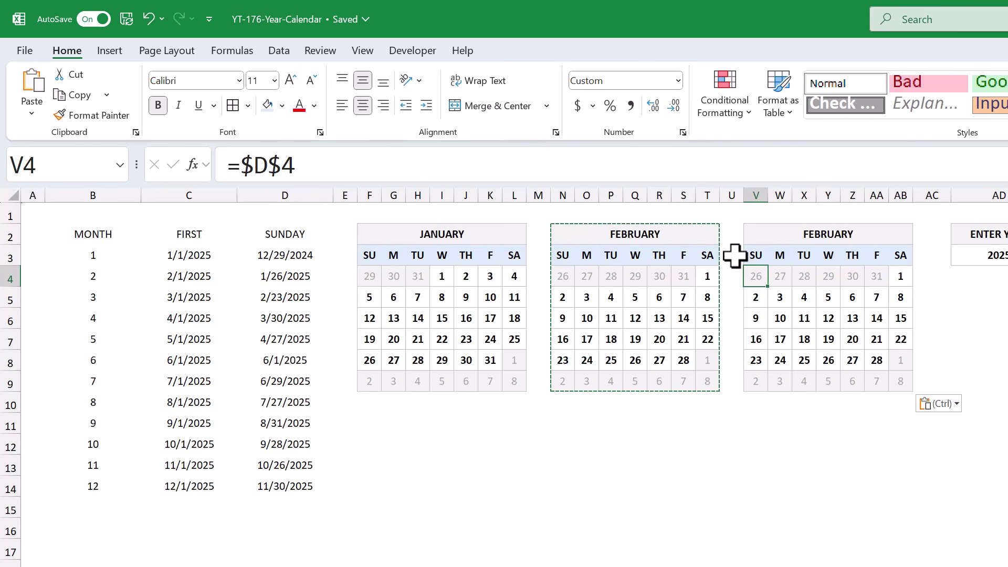
{"action": "left_click", "coordinate": [704, 160]}
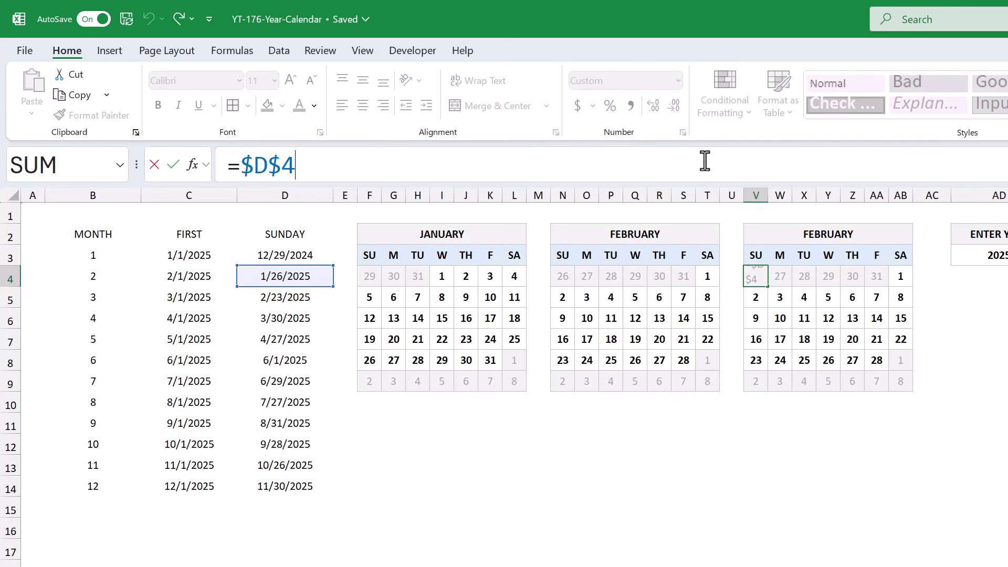
{"action": "key", "text": "BackSpace"}
{"action": "type", "text": "5"}
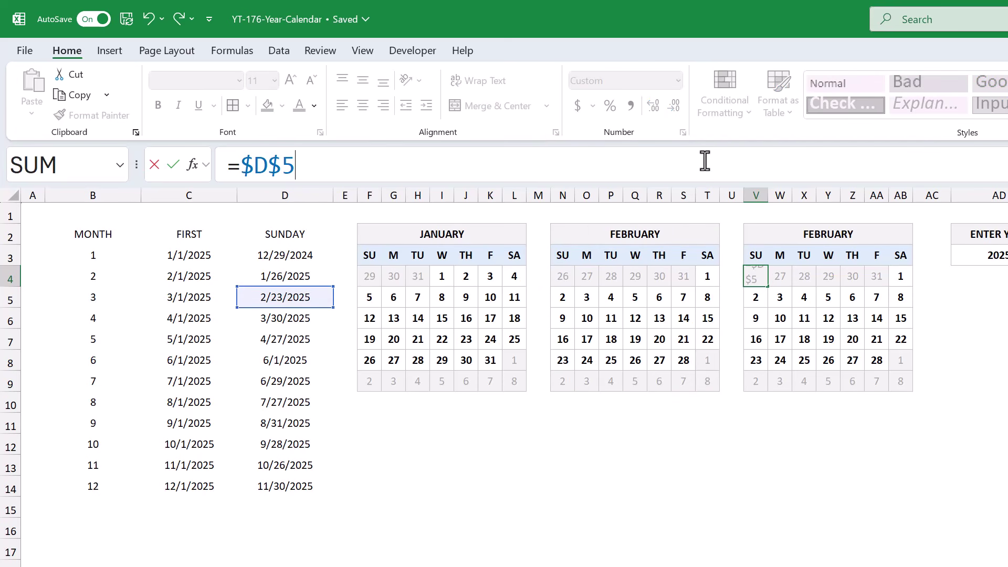
{"action": "key", "text": "Return"}
Edit the March block's conditional formatting rule so its condition reads =MONTH(V4)<>$B$5, and apply it.
{"action": "left_click", "coordinate": [829, 318]}
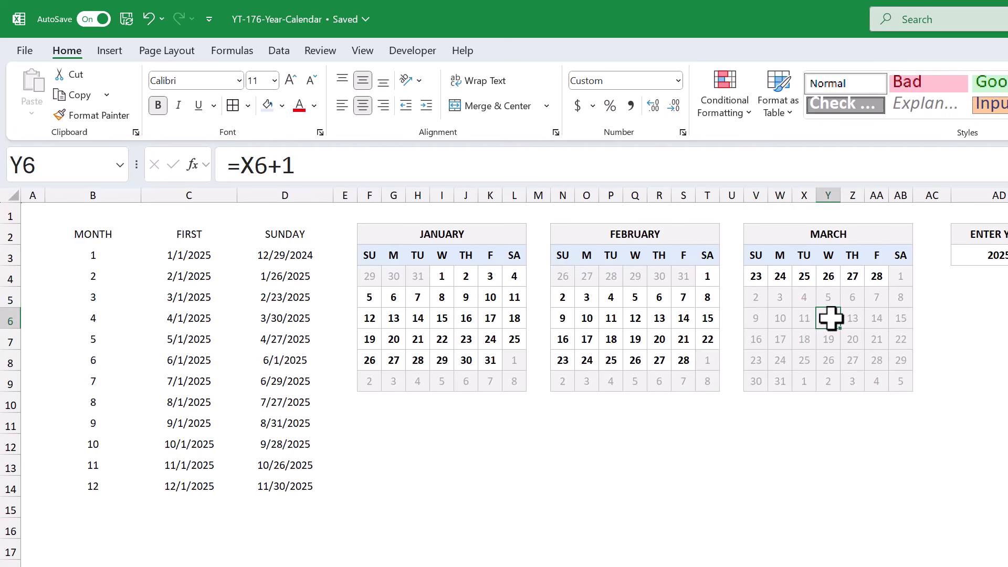
{"action": "left_click", "coordinate": [739, 108]}
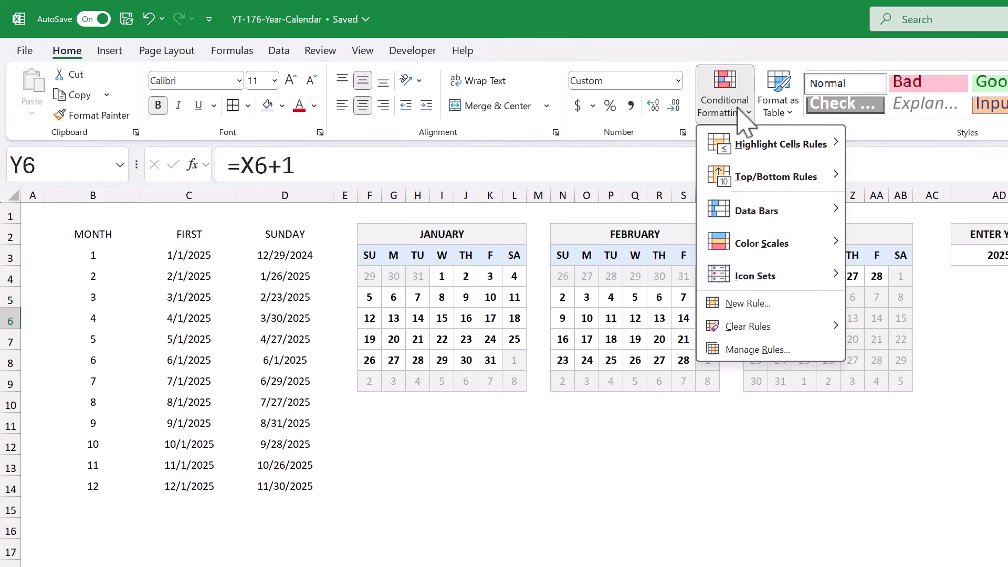
{"action": "left_click", "coordinate": [764, 350]}
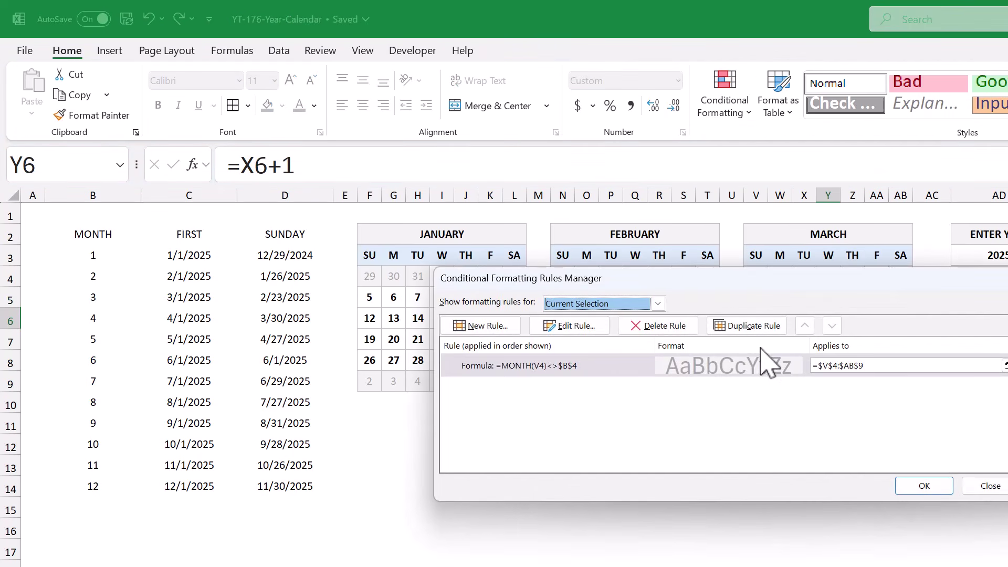
{"action": "left_click", "coordinate": [588, 326]}
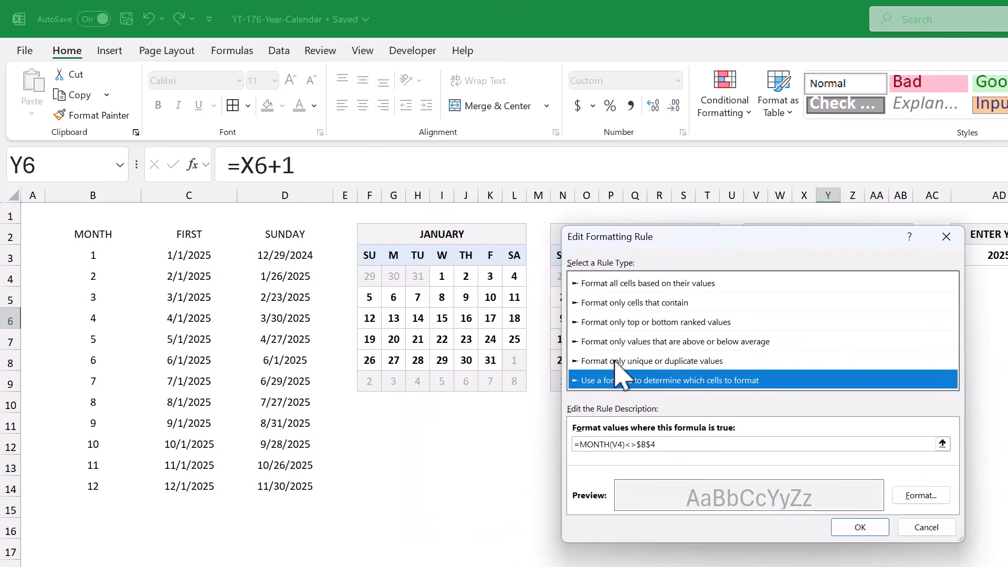
{"action": "left_click", "coordinate": [664, 444]}
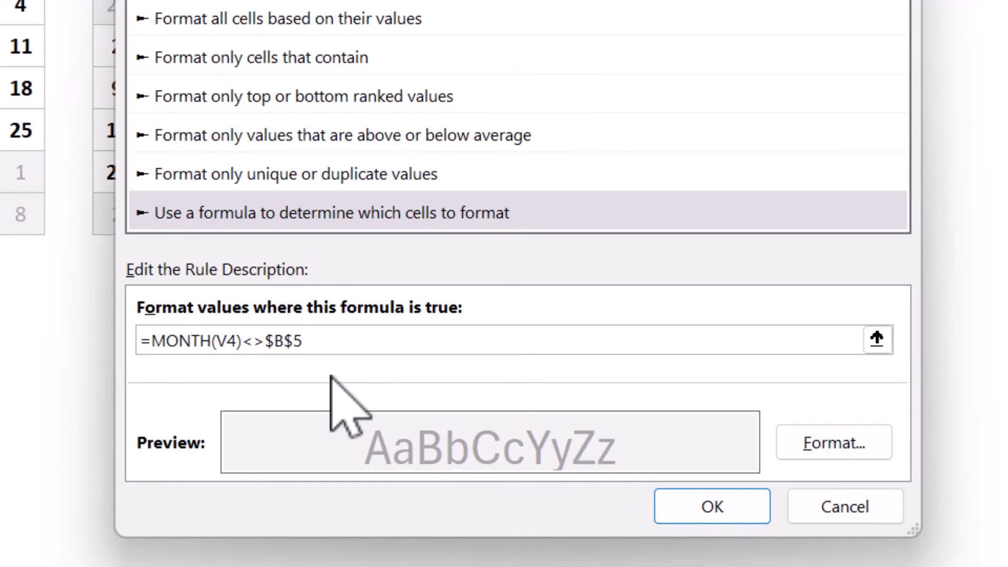
{"action": "left_click", "coordinate": [678, 503]}
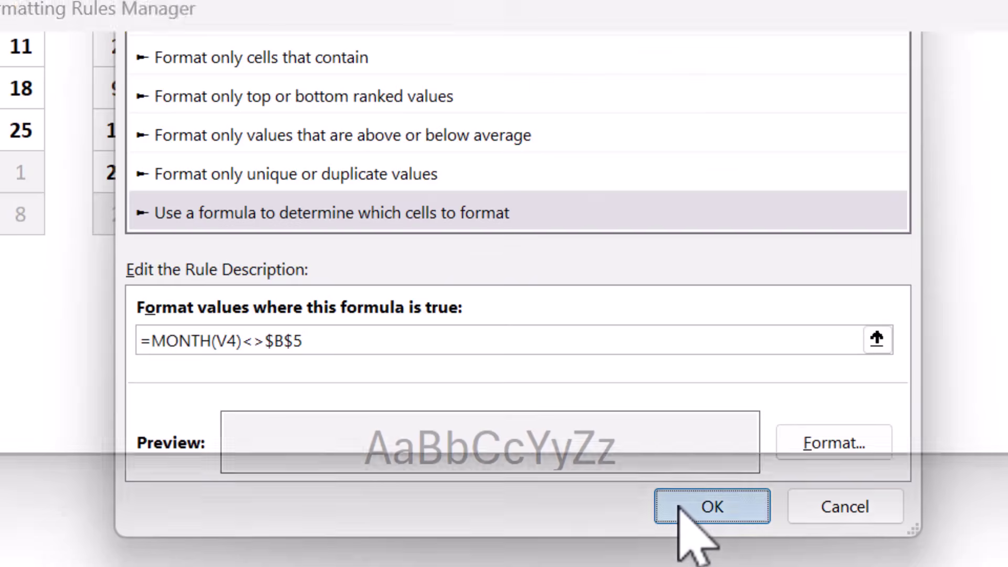
{"action": "left_click", "coordinate": [839, 424]}
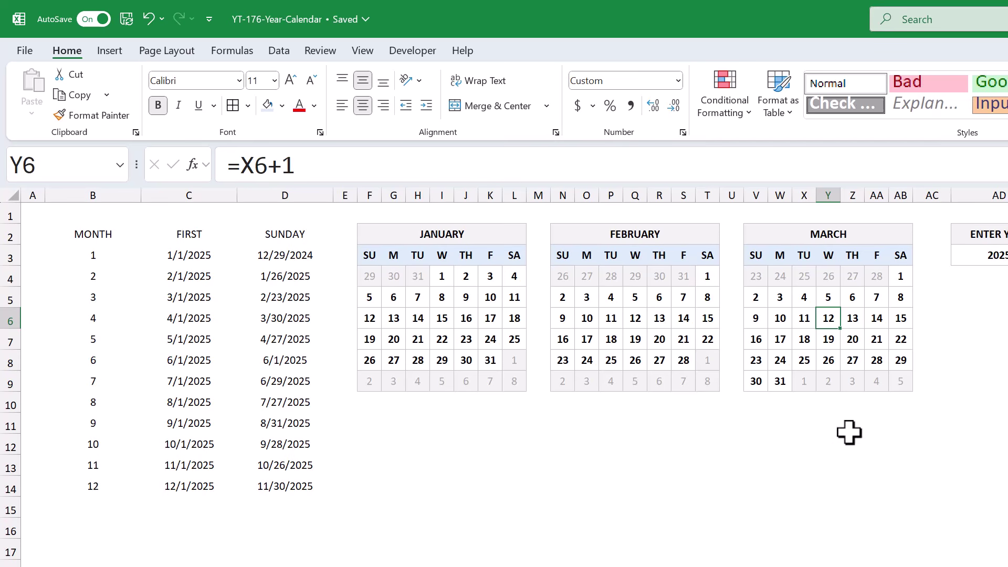
Copy the March block V2:AB9 to F11 and change the formula in F13 to =$D$6 for April.
{"action": "left_click_drag", "start_coordinate": [828, 236], "coordinate": [829, 381]}
{"action": "key", "text": "ctrl+c"}
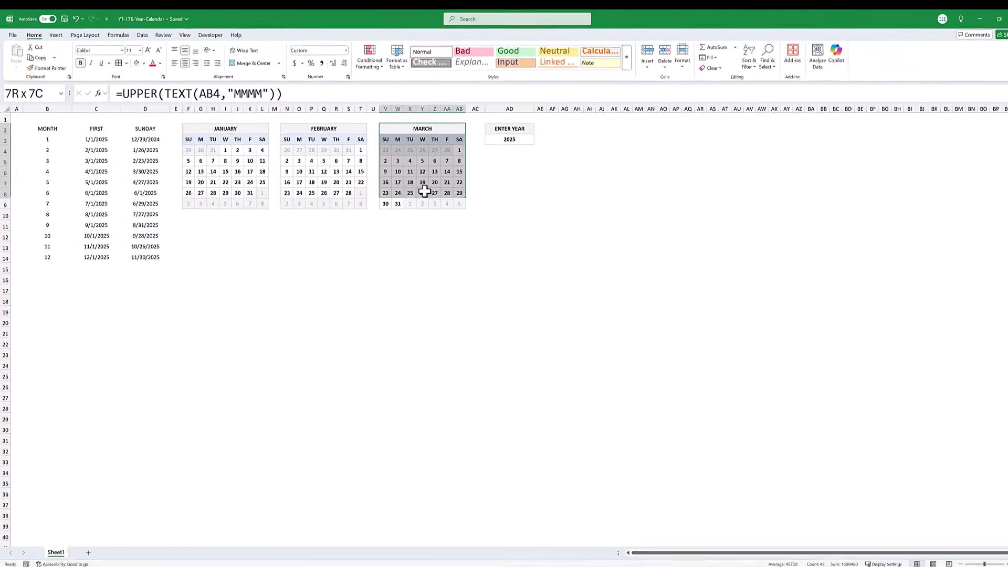
{"action": "left_click", "coordinate": [185, 221]}
{"action": "key", "text": "ctrl+v"}
{"action": "double_click", "coordinate": [185, 242]}
{"action": "type", "text": "6"}
{"action": "key", "text": "Return"}
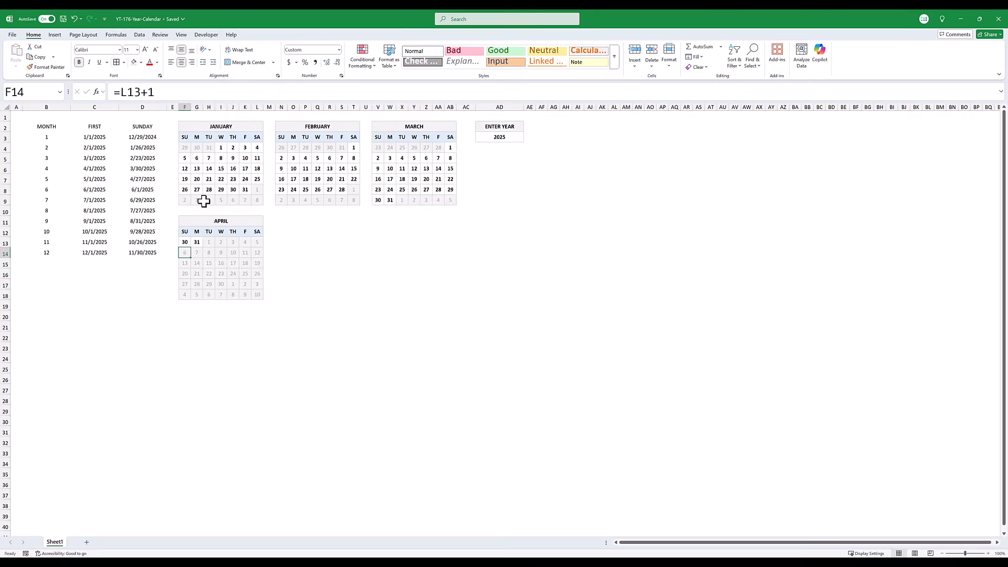
Edit the April block's conditional formatting rule to compare its dates with month cell $B$6, and apply it.
{"action": "left_click", "coordinate": [220, 253]}
{"action": "double_click", "coordinate": [376, 191]}
{"action": "type", "text": "6"}
{"action": "left_click", "coordinate": [430, 273]}
{"action": "left_click", "coordinate": [454, 247]}
Copy the April block to N11 and point the first date in N13 to May's Sunday in column D.
{"action": "left_click_drag", "start_coordinate": [256, 223], "coordinate": [256, 295]}
{"action": "key", "text": "ctrl+c"}
{"action": "left_click", "coordinate": [282, 221]}
{"action": "key", "text": "ctrl+v"}
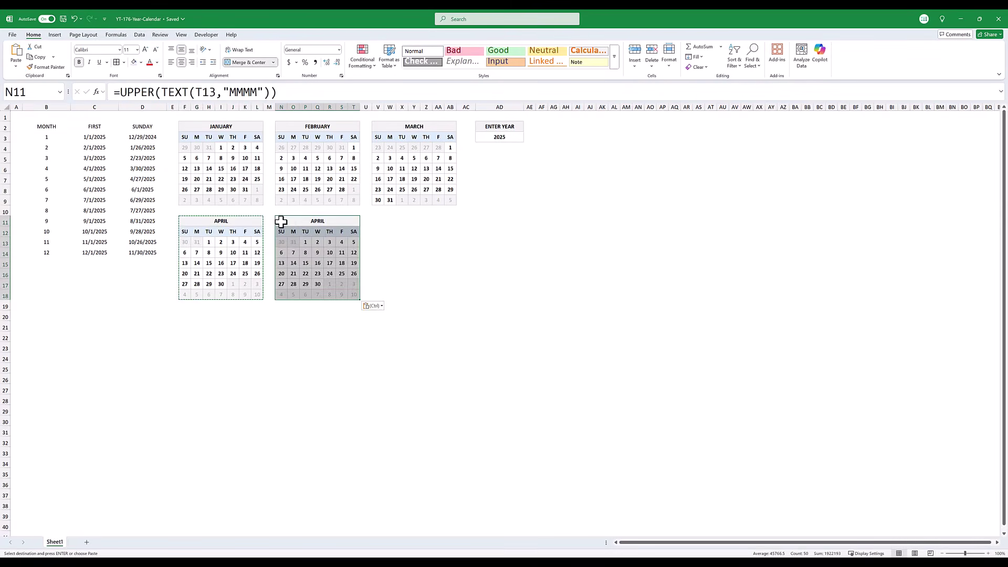
{"action": "left_click", "coordinate": [281, 242]}
{"action": "left_click", "coordinate": [195, 92]}
Edit the May block's conditional formatting rule to compare its dates with May's month number, and apply it.
{"action": "double_click", "coordinate": [377, 191]}
{"action": "left_click", "coordinate": [430, 273]}
{"action": "left_click", "coordinate": [454, 248]}
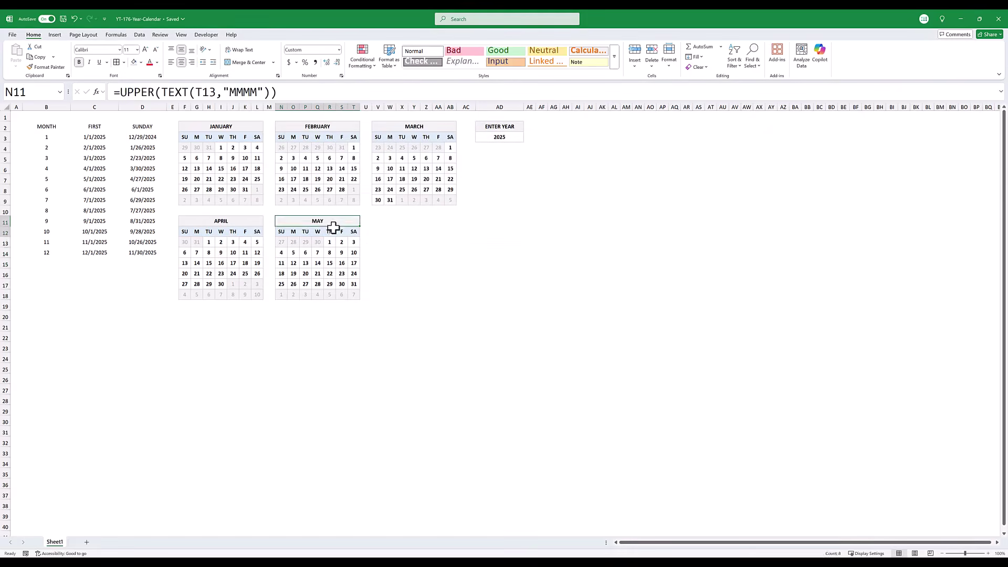
Copy the May block to V11 and point the first date in V13 to June's Sunday in column D.
{"action": "left_click_drag", "start_coordinate": [333, 223], "coordinate": [333, 294]}
{"action": "key", "text": "ctrl+c"}
{"action": "left_click", "coordinate": [380, 223]}
{"action": "key", "text": "ctrl+v"}
{"action": "left_click", "coordinate": [378, 242]}
{"action": "key", "text": "Return"}
Edit the June block's conditional formatting rule so its condition reads =MONTH(V13)<>$B$8, and apply it.
{"action": "left_click", "coordinate": [362, 56]}
{"action": "double_click", "coordinate": [376, 191]}
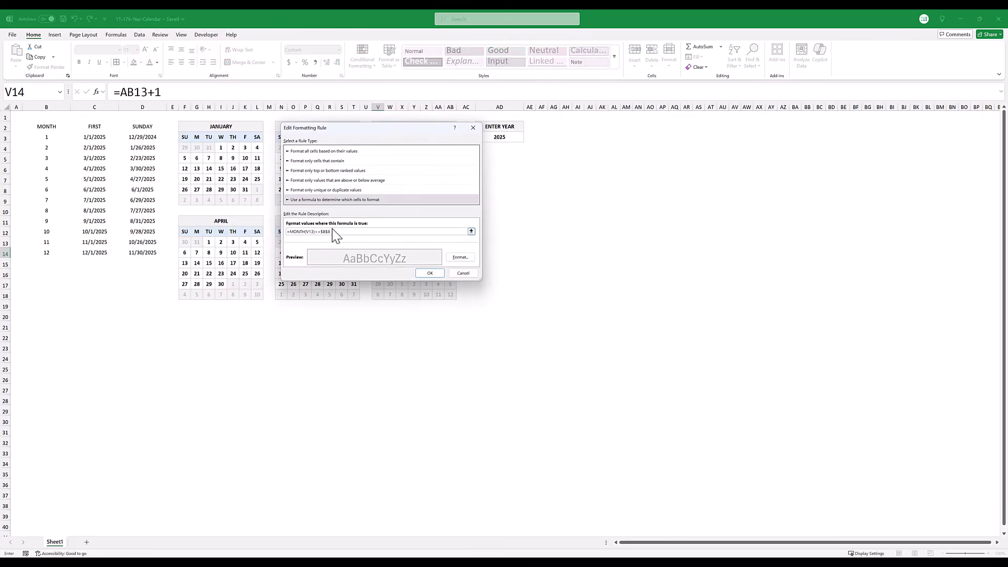
{"action": "left_click", "coordinate": [430, 273]}
Copy the June block to F20 and change the formula in F22 to =$D$9 for July.
{"action": "left_click_drag", "start_coordinate": [420, 221], "coordinate": [420, 295]}
{"action": "key", "text": "ctrl+c"}
{"action": "left_click", "coordinate": [184, 315]}
{"action": "key", "text": "ctrl+v"}
{"action": "left_click", "coordinate": [185, 337]}
{"action": "left_click", "coordinate": [204, 90]}
{"action": "type", "text": "9"}
{"action": "key", "text": "Return"}
Edit the July block's conditional formatting rule to compare its dates with July's month number, and apply it.
{"action": "left_click", "coordinate": [363, 56]}
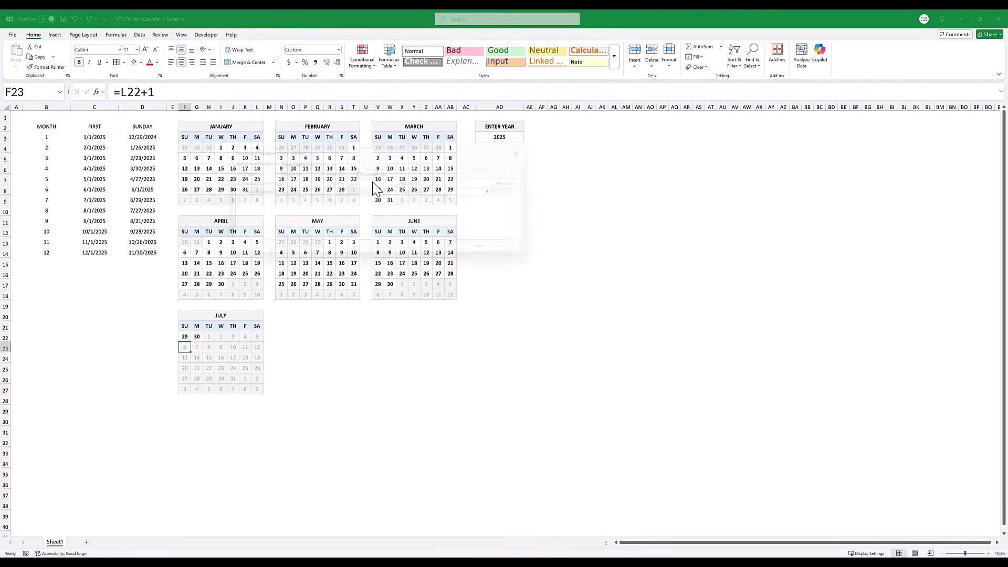
{"action": "double_click", "coordinate": [376, 190]}
{"action": "left_click", "coordinate": [430, 273]}
Copy the July block to N20 and point the first date in N22 to August's Sunday in column D.
{"action": "left_click_drag", "start_coordinate": [248, 317], "coordinate": [248, 389]}
{"action": "key", "text": "ctrl+c"}
{"action": "left_click", "coordinate": [281, 315]}
{"action": "key", "text": "ctrl+v"}
{"action": "left_click", "coordinate": [281, 336]}
{"action": "key", "text": "Return"}
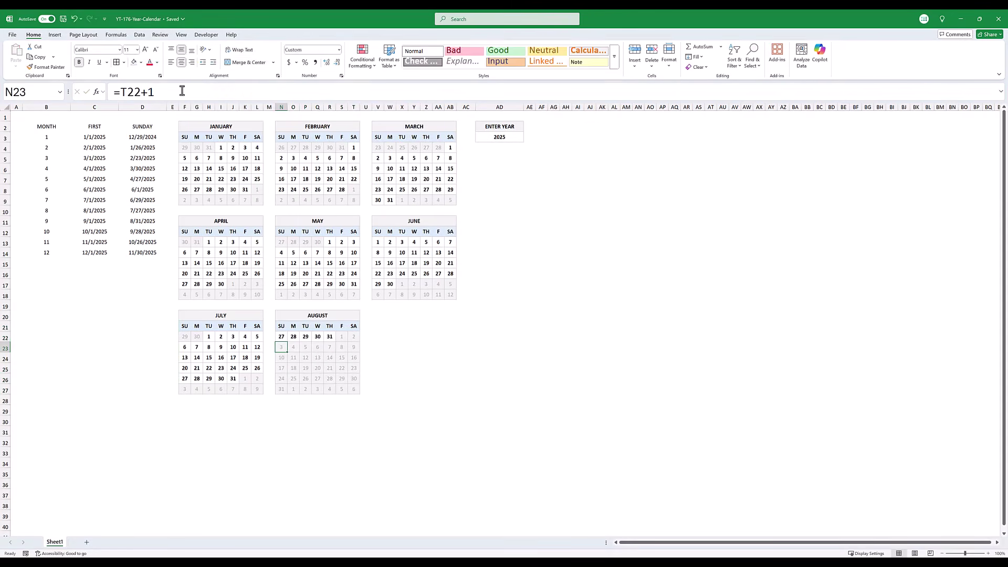
Update the August block's conditional formatting rule to compare with month cell $B$10, and open the September block's rule for editing.
{"action": "double_click", "coordinate": [376, 191]}
{"action": "left_click", "coordinate": [430, 273]}
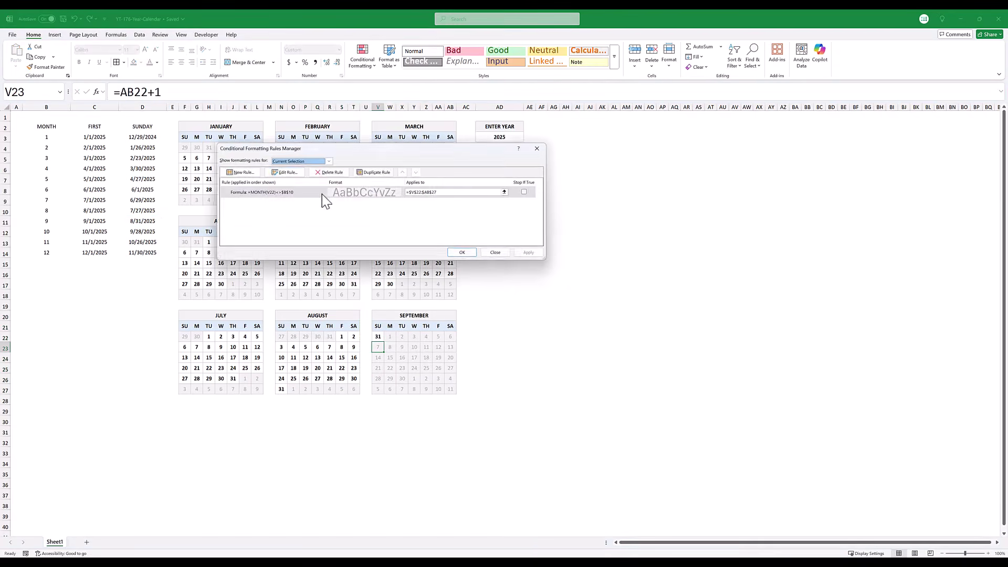
{"action": "left_click", "coordinate": [322, 194]}
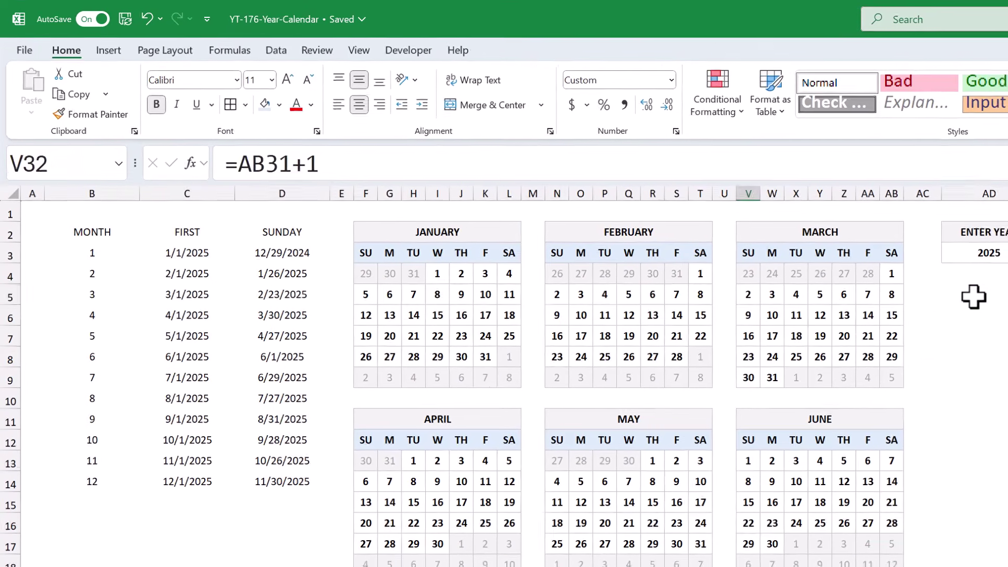
Hide the helper columns B through D that hold the month numbers, first days and Sundays.
{"action": "left_click", "coordinate": [975, 297]}
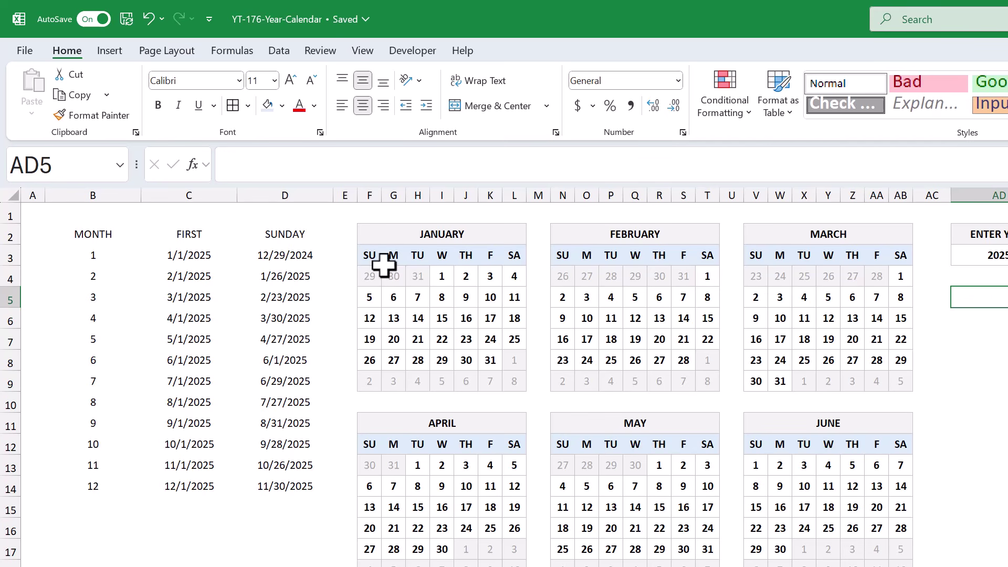
{"action": "left_click_drag", "start_coordinate": [117, 195], "coordinate": [261, 189]}
{"action": "right_click", "coordinate": [262, 195]}
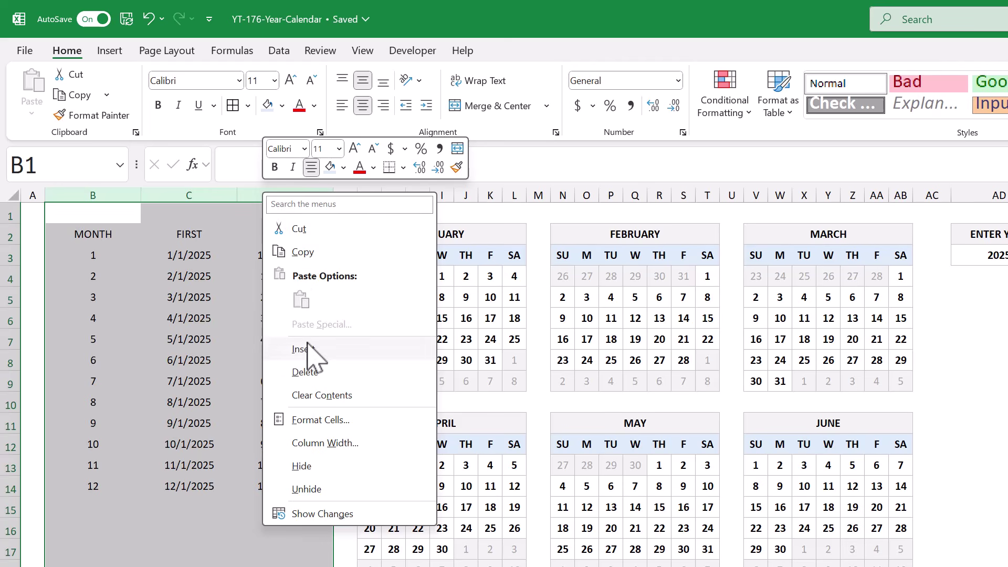
{"action": "left_click", "coordinate": [321, 467]}
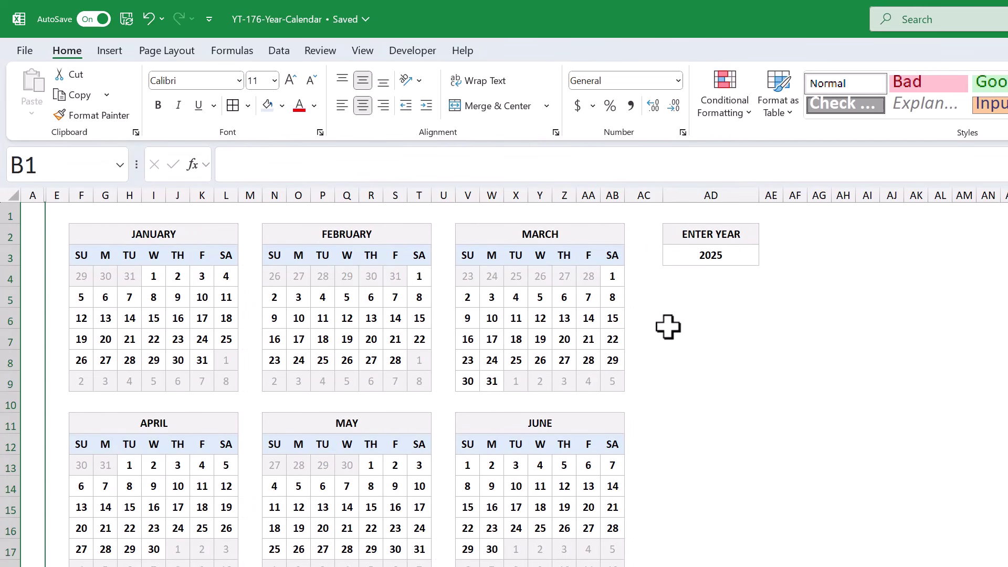
{"action": "left_click", "coordinate": [706, 298]}
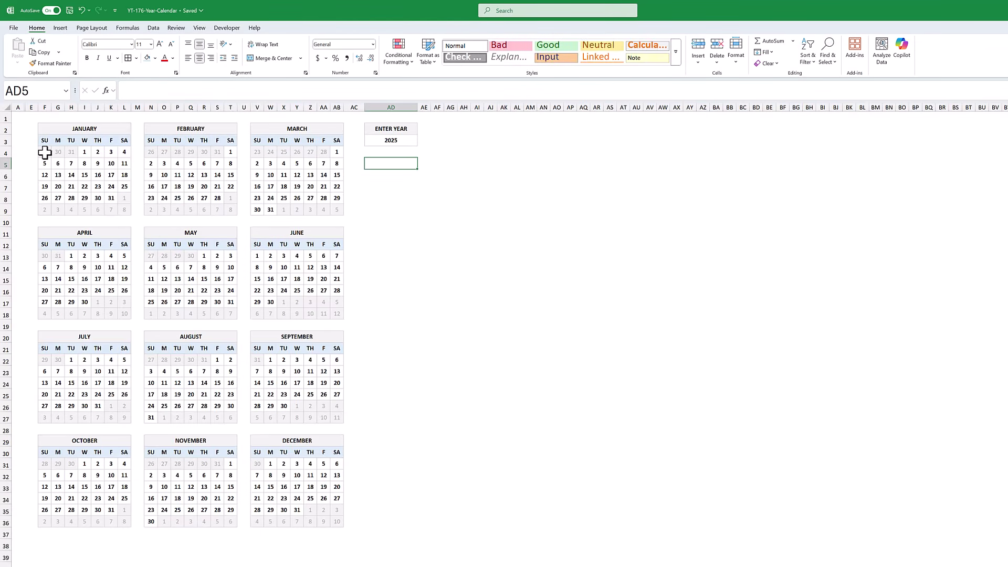
Start a conditional formatting rule for the calendar range from January's first date through December, matching cell values equal to =TODAY().
{"action": "left_click_drag", "start_coordinate": [45, 152], "coordinate": [339, 524]}
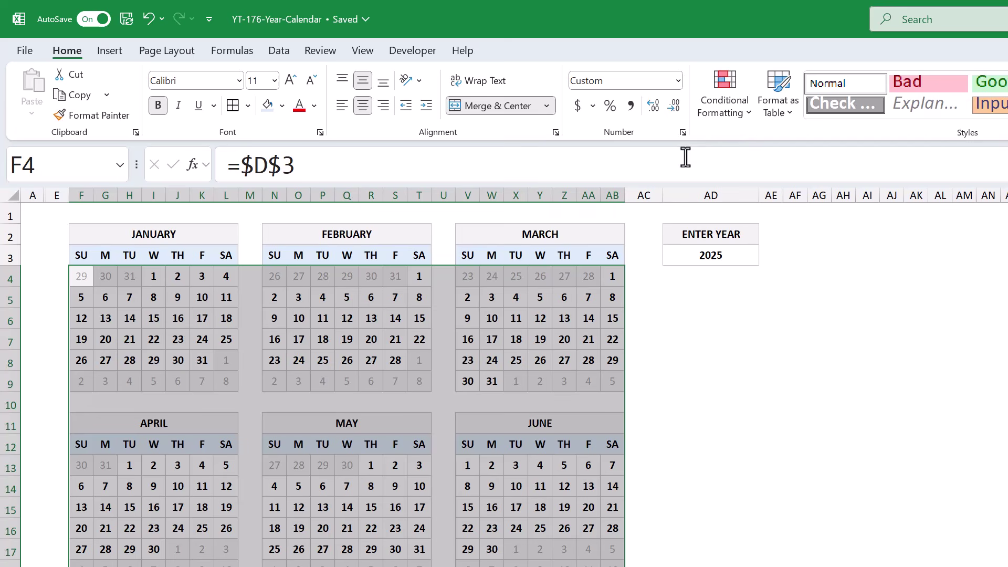
{"action": "left_click", "coordinate": [744, 102]}
{"action": "left_click", "coordinate": [756, 304]}
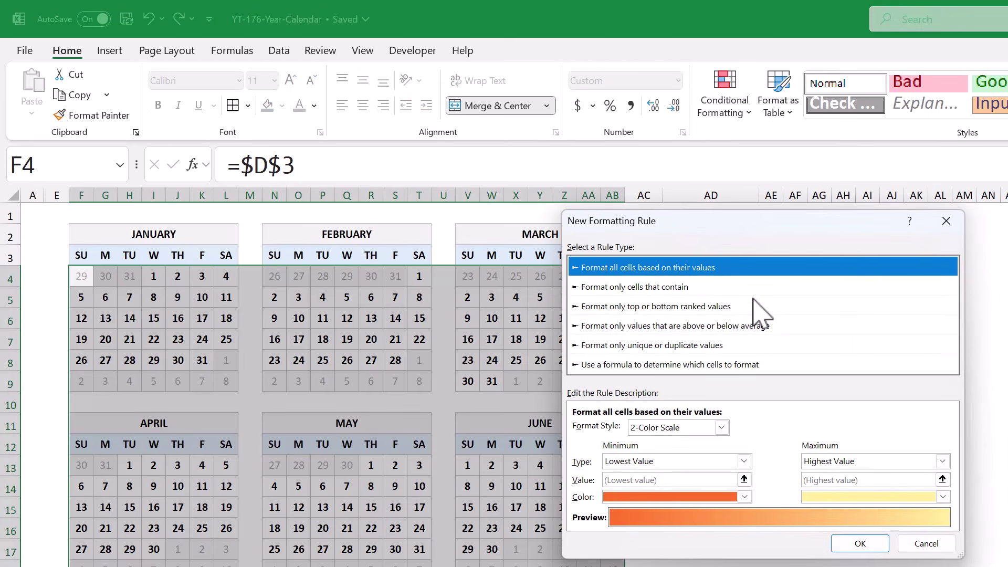
{"action": "left_click", "coordinate": [681, 290]}
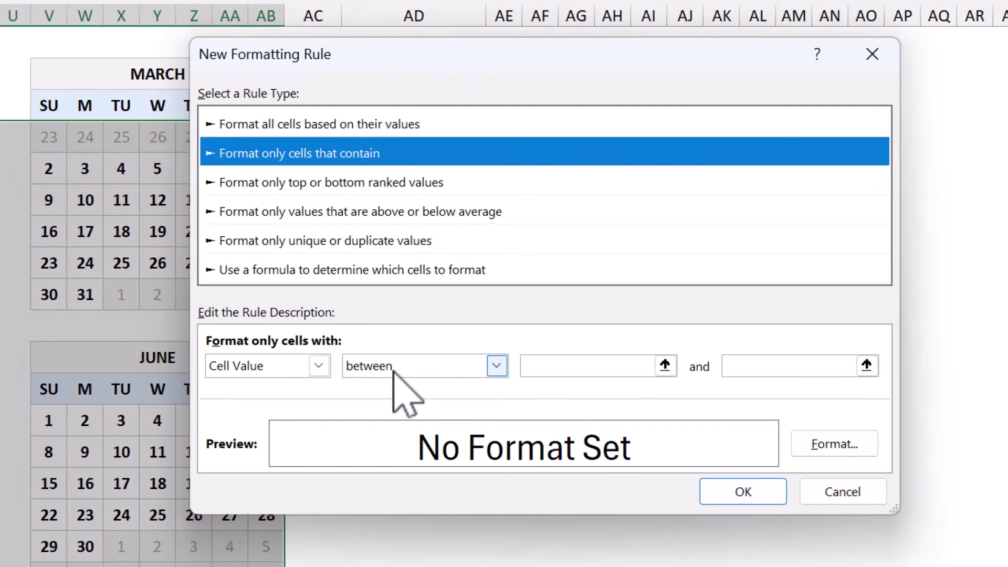
{"action": "left_click", "coordinate": [698, 432]}
{"action": "left_click", "coordinate": [396, 421]}
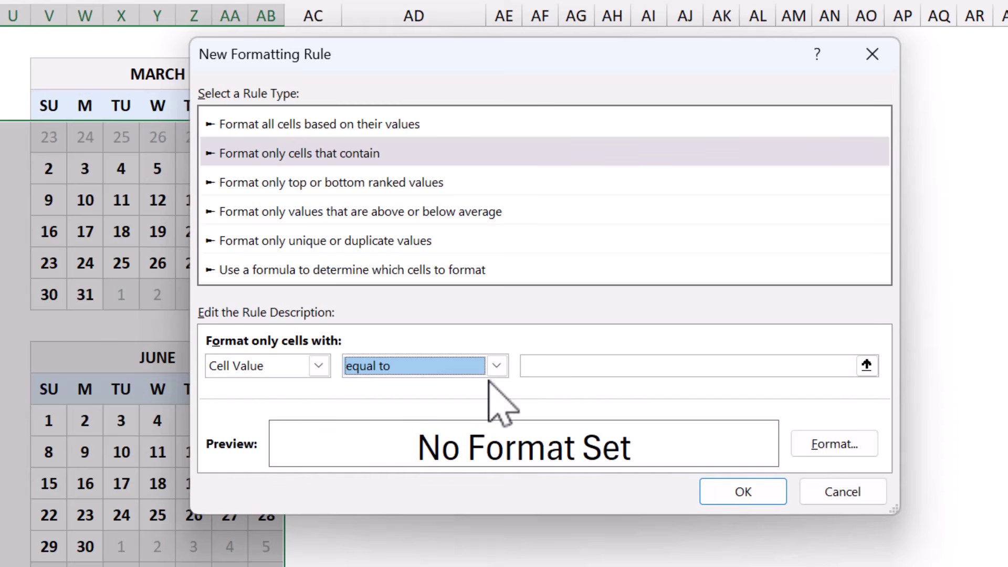
{"action": "left_click", "coordinate": [540, 365]}
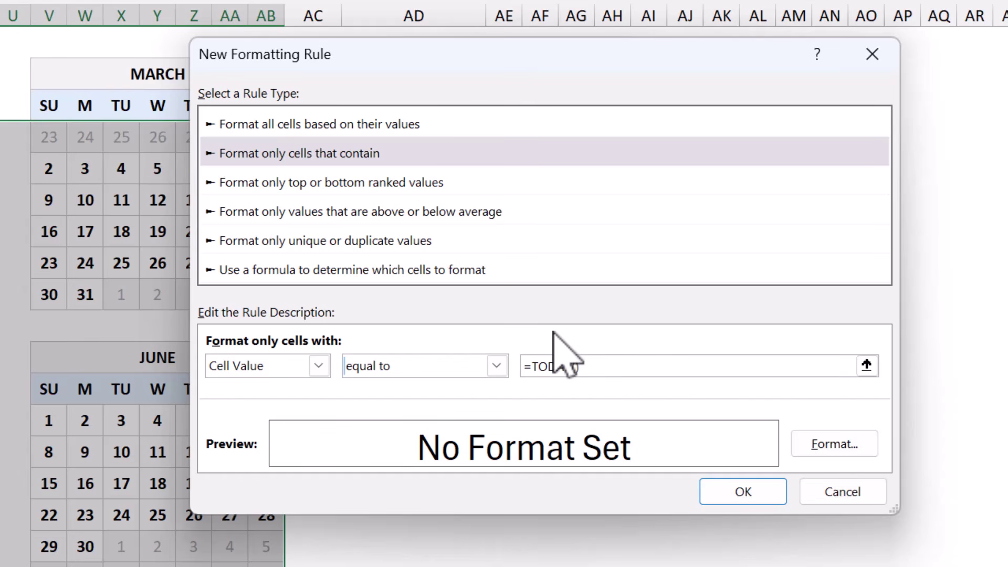
Give the today's-date rule a bright yellow fill and apply it to the calendar.
{"action": "left_click", "coordinate": [836, 445]}
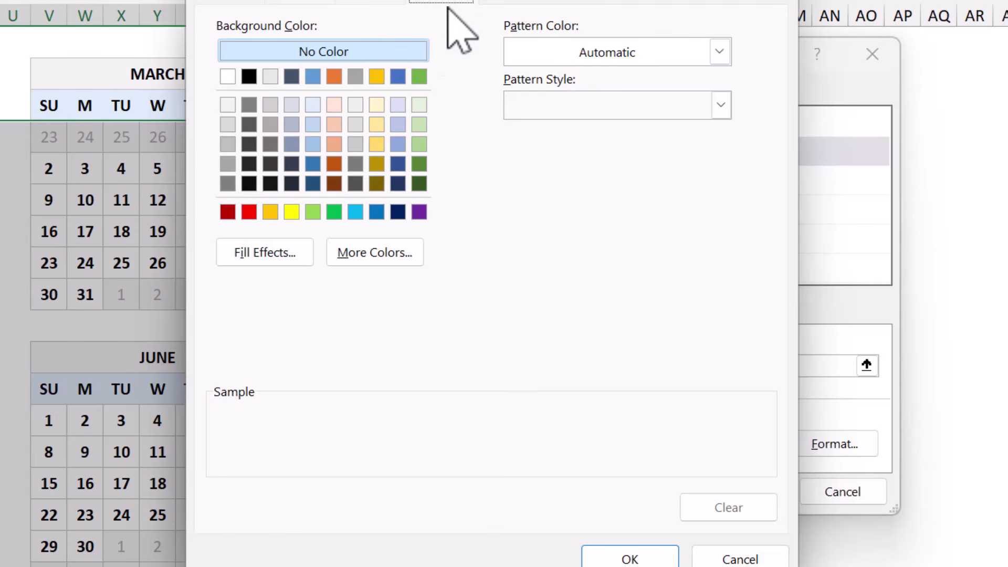
{"action": "left_click", "coordinate": [295, 213]}
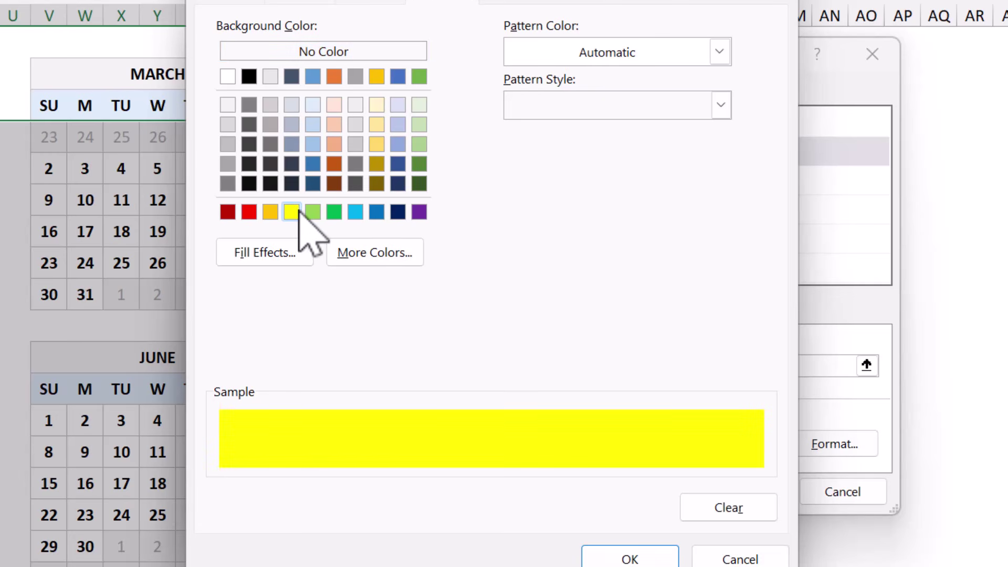
{"action": "left_click", "coordinate": [638, 559]}
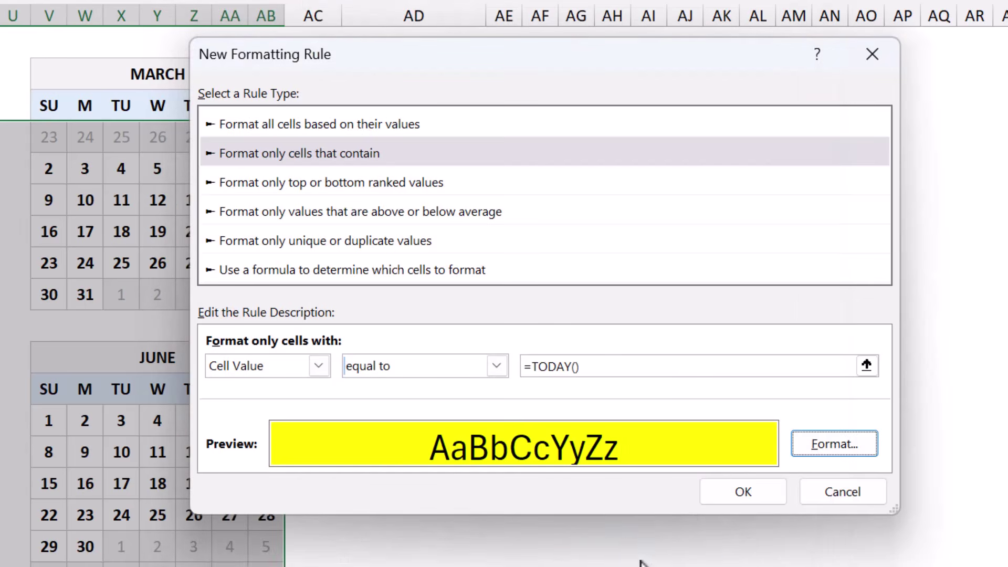
{"action": "left_click", "coordinate": [743, 490]}
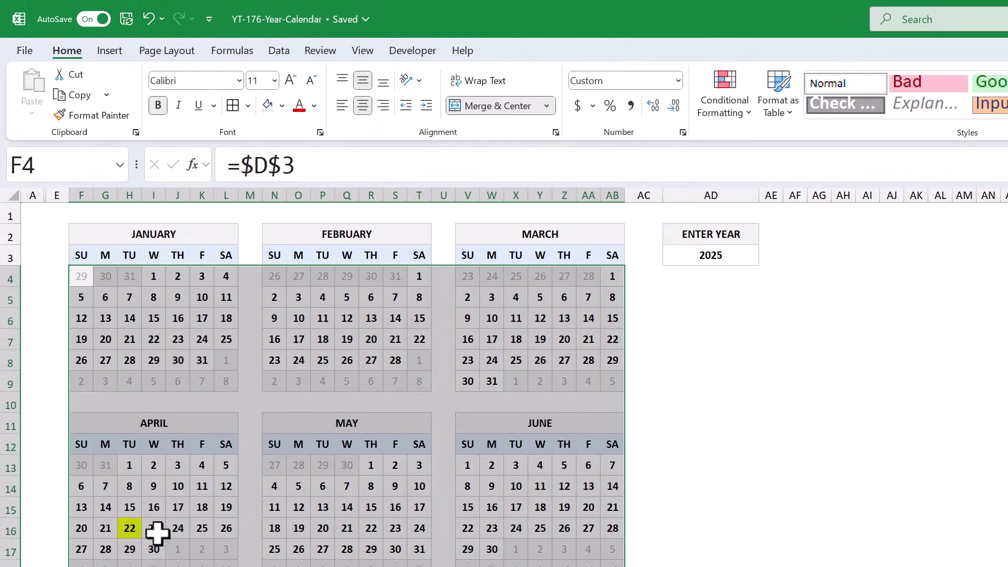
{"action": "left_click", "coordinate": [154, 528]}
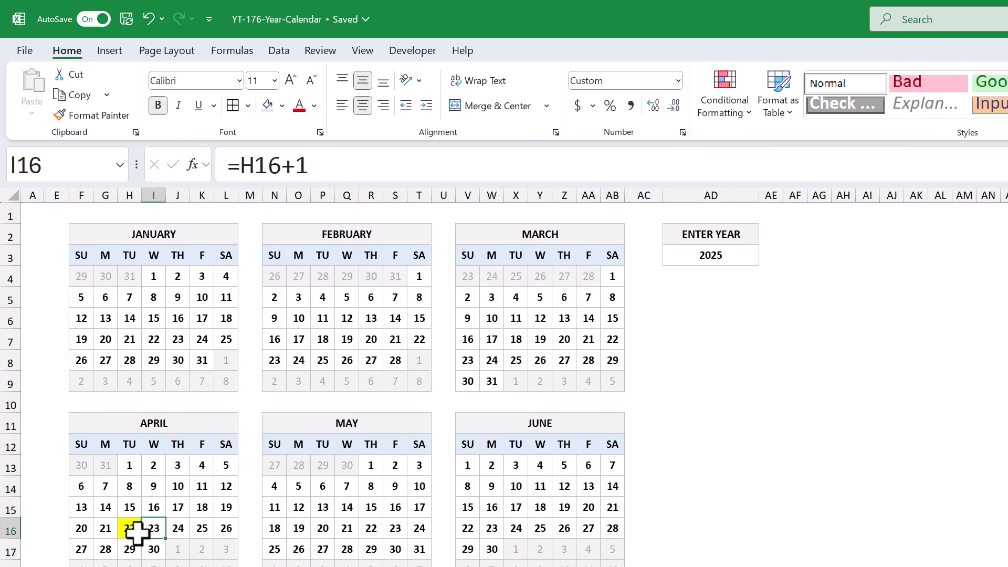
{"action": "left_click", "coordinate": [130, 528]}
{"action": "left_click", "coordinate": [252, 403]}
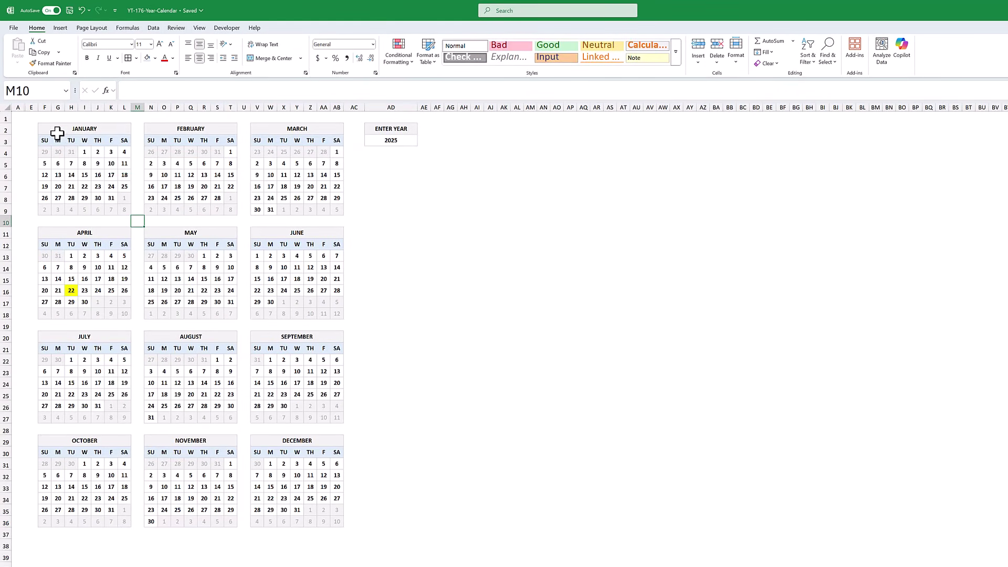
Set the print area to the twelve month blocks, from the January heading in F2 through December, excluding the year entry.
{"action": "left_click_drag", "start_coordinate": [58, 133], "coordinate": [322, 521]}
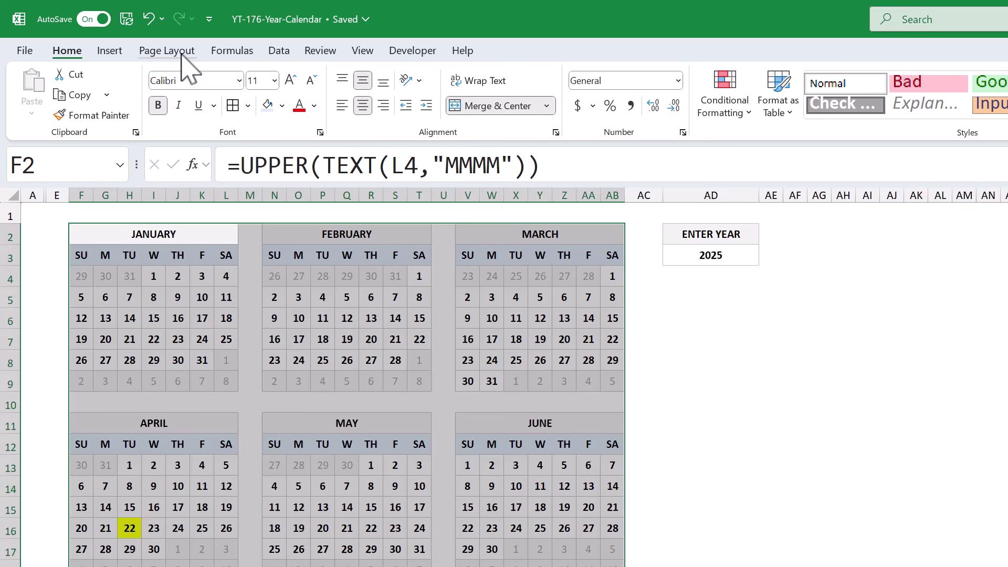
{"action": "left_click", "coordinate": [182, 52]}
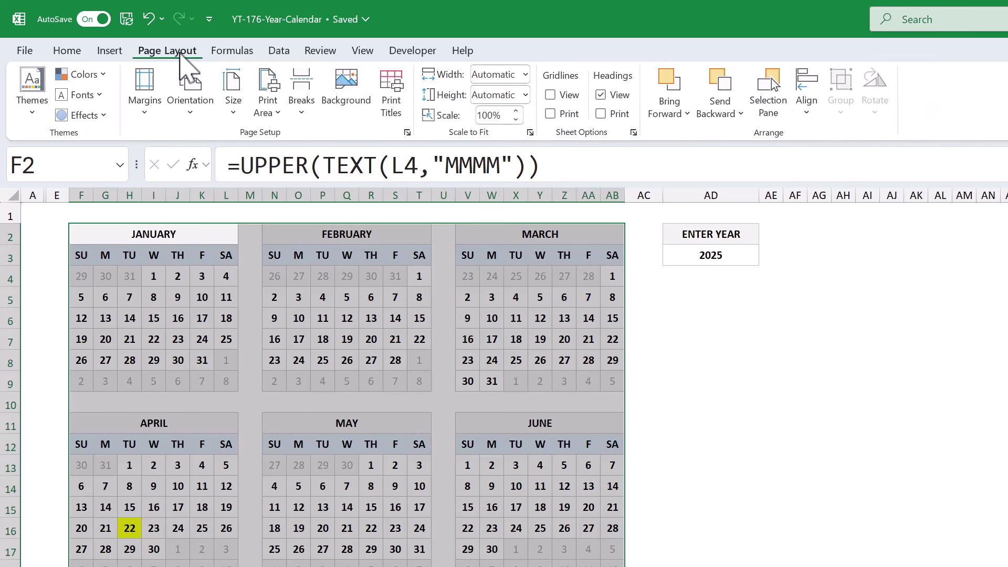
{"action": "left_click", "coordinate": [271, 100]}
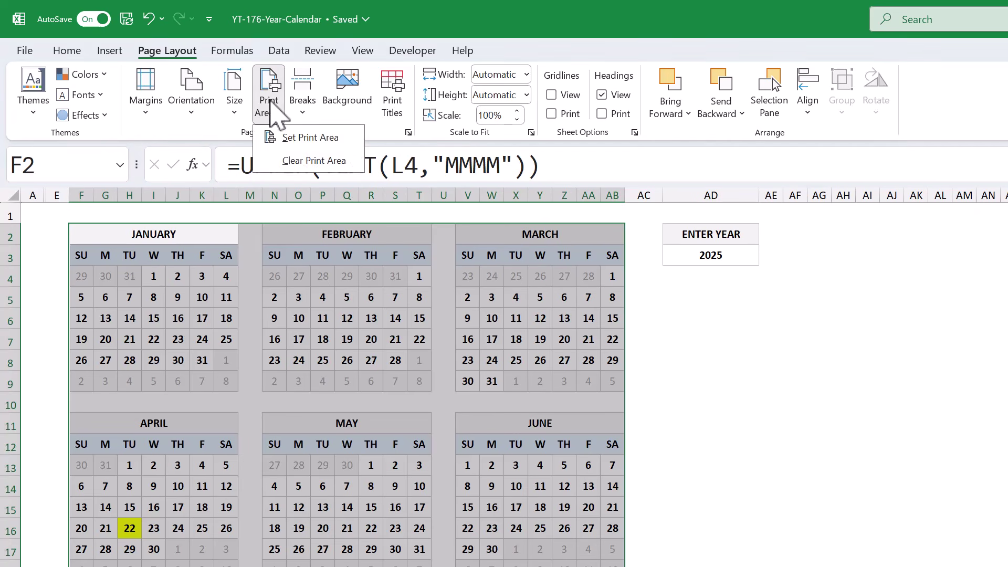
{"action": "left_click", "coordinate": [294, 138]}
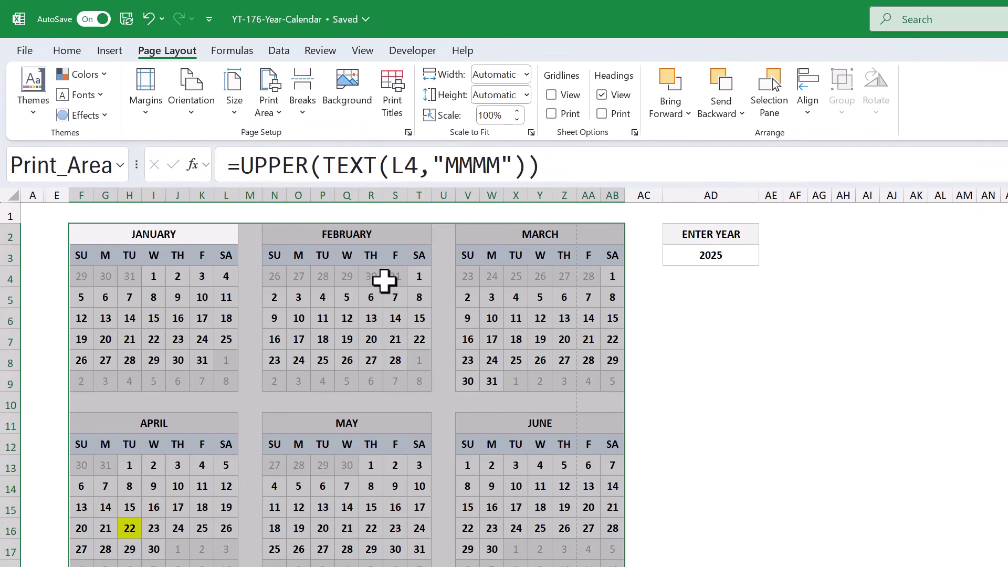
{"action": "left_click", "coordinate": [371, 278]}
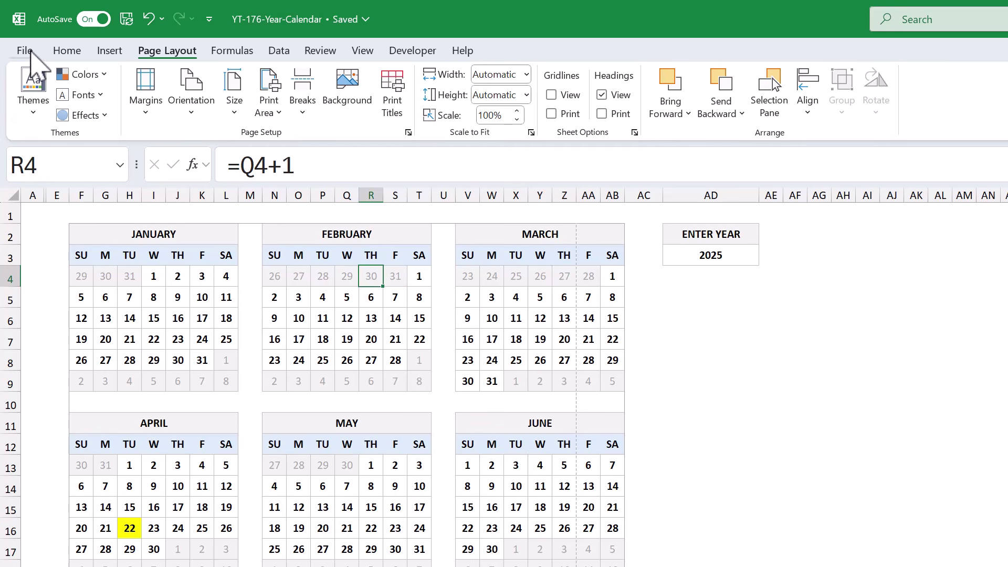
Set the print scaling to Fit Sheet on One Page and return to the worksheet.
{"action": "left_click", "coordinate": [25, 51]}
{"action": "left_click", "coordinate": [64, 298]}
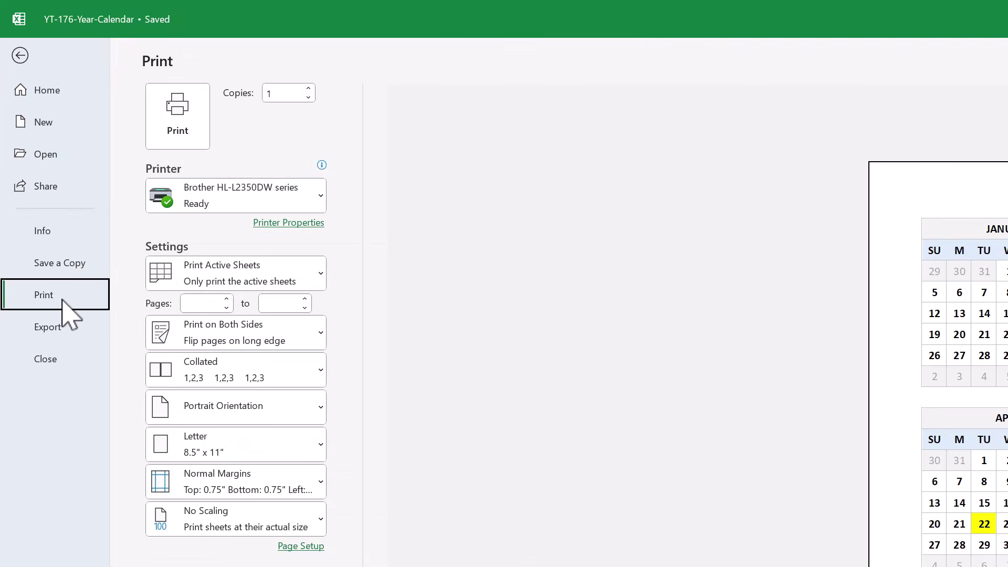
{"action": "left_click", "coordinate": [207, 519]}
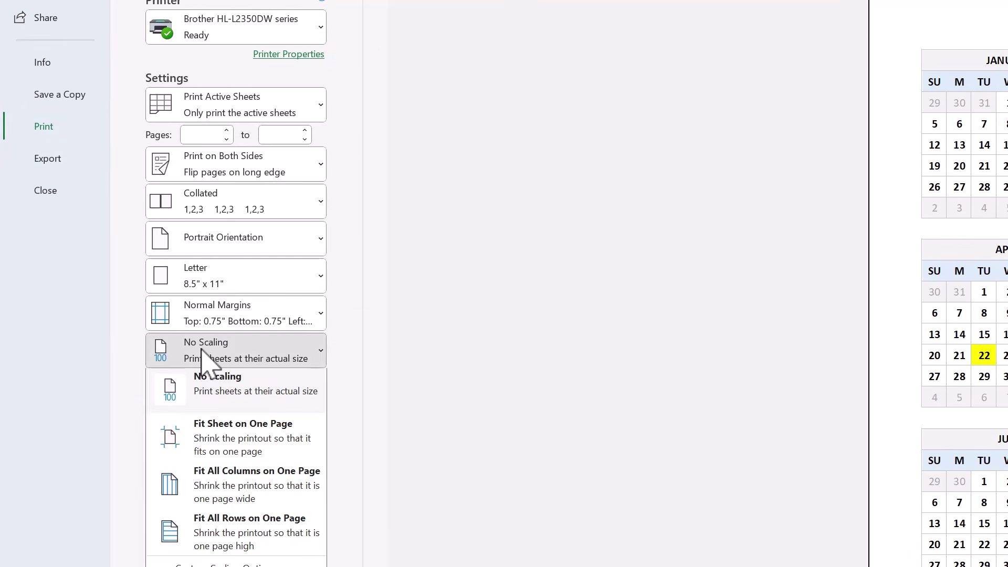
{"action": "left_click", "coordinate": [221, 445]}
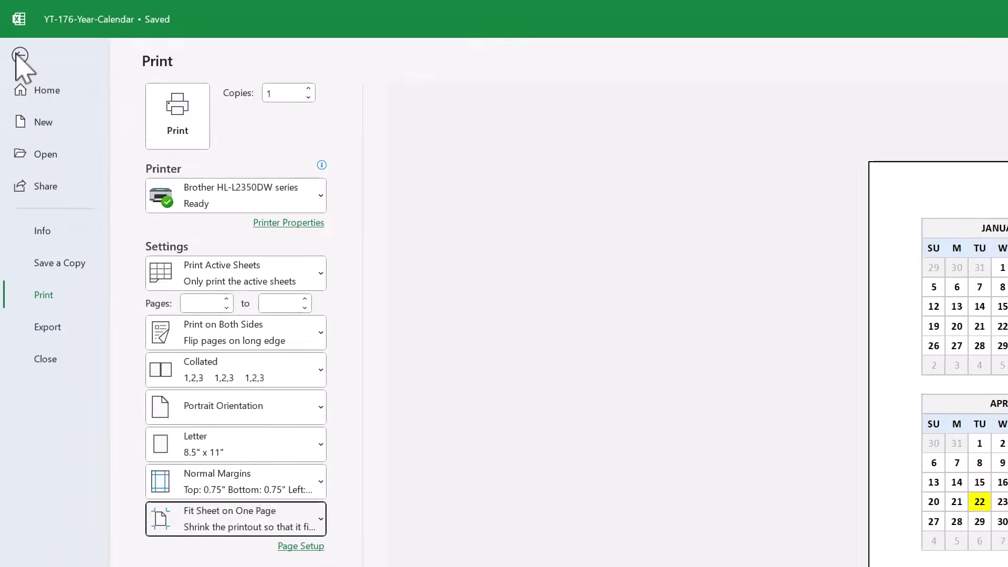
{"action": "left_click", "coordinate": [18, 60]}
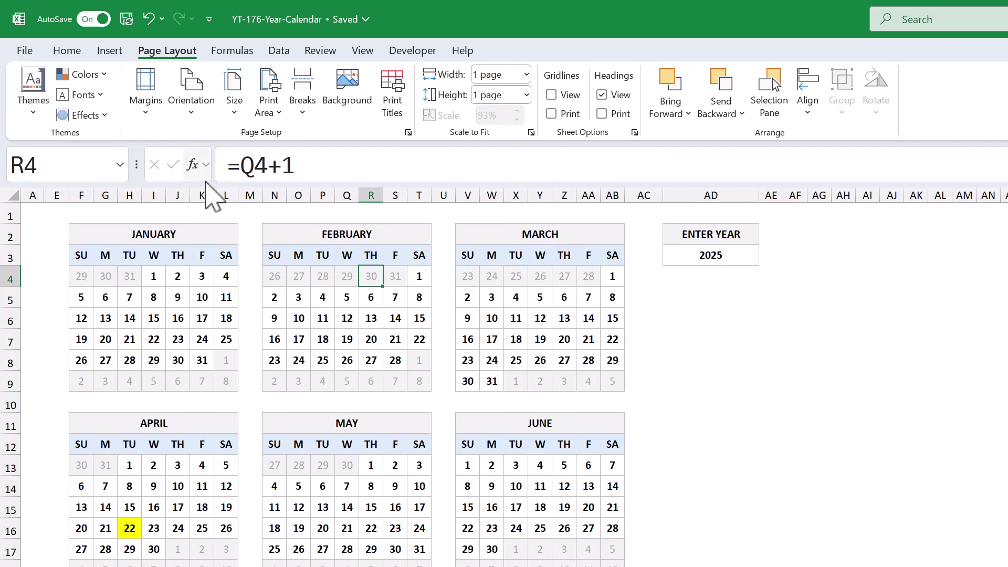
{"action": "left_click", "coordinate": [694, 294]}
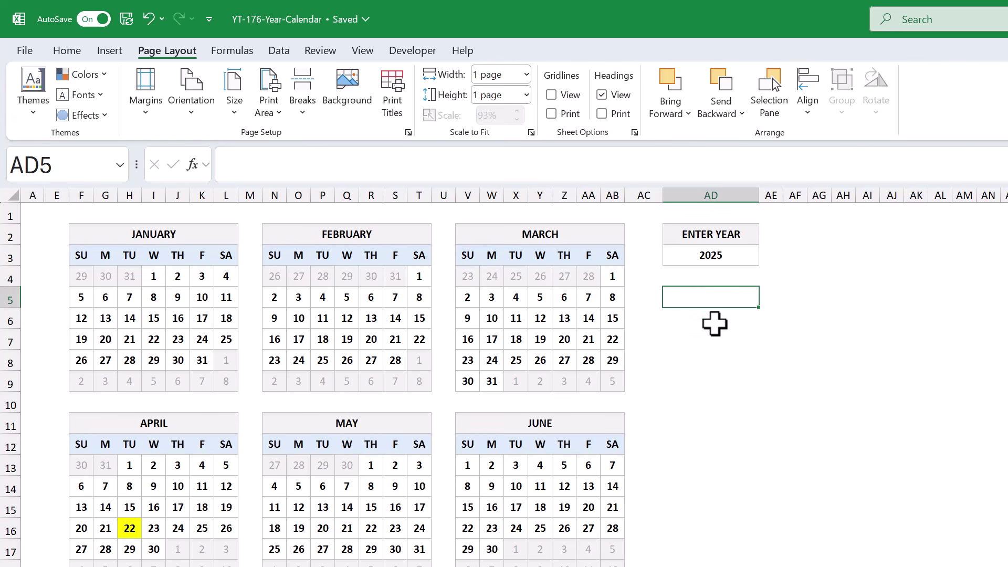